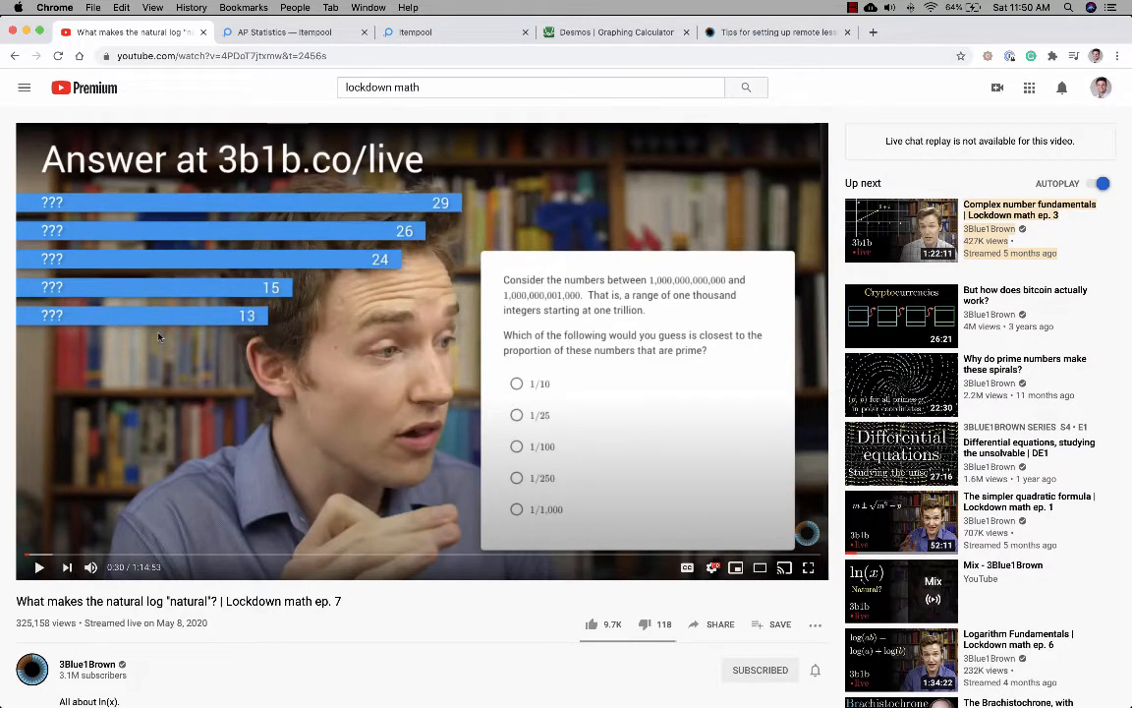
# Browse several questions in the AP Statistics pool, from Baseball salaries and Box office to Jennifer's chocolates.
pyautogui.click(275, 32)
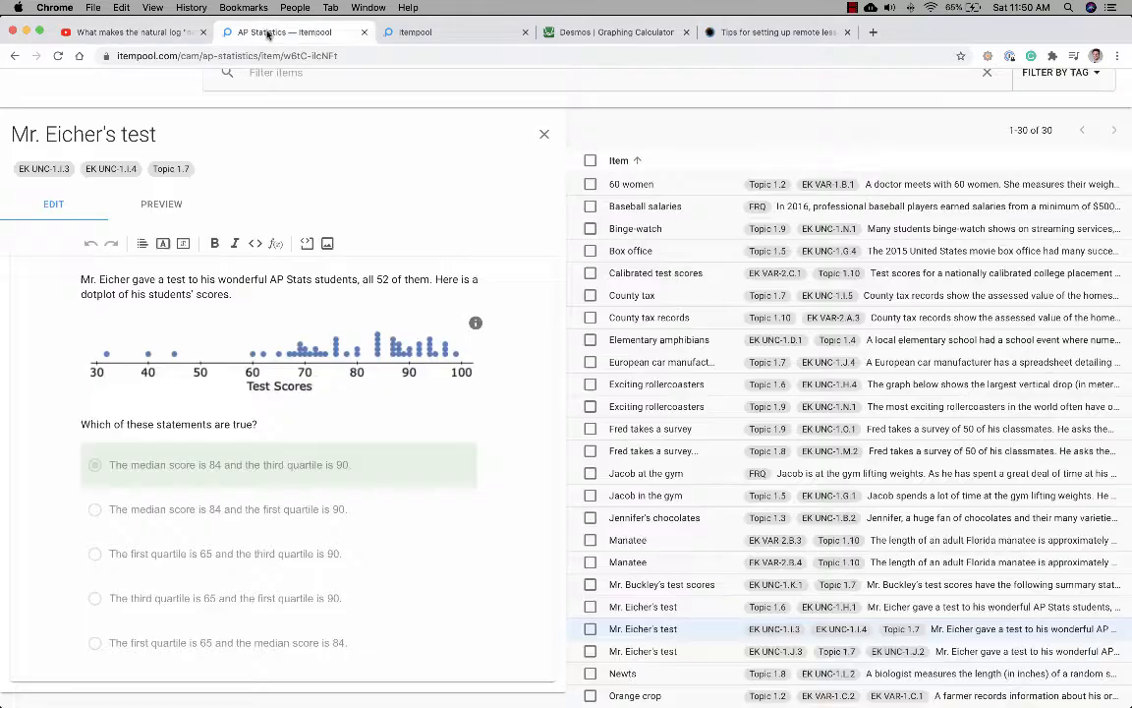
pyautogui.scroll(3, 609, 236)
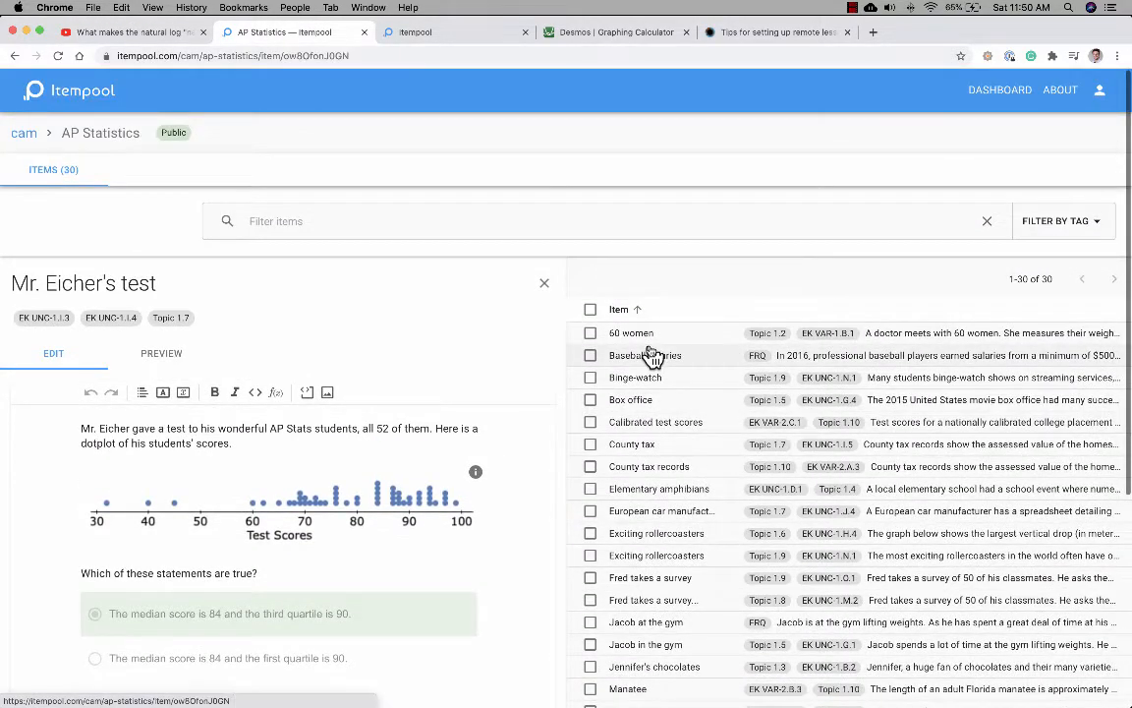
pyautogui.click(644, 354)
pyautogui.scroll(-2, 646, 449)
pyautogui.click(673, 318)
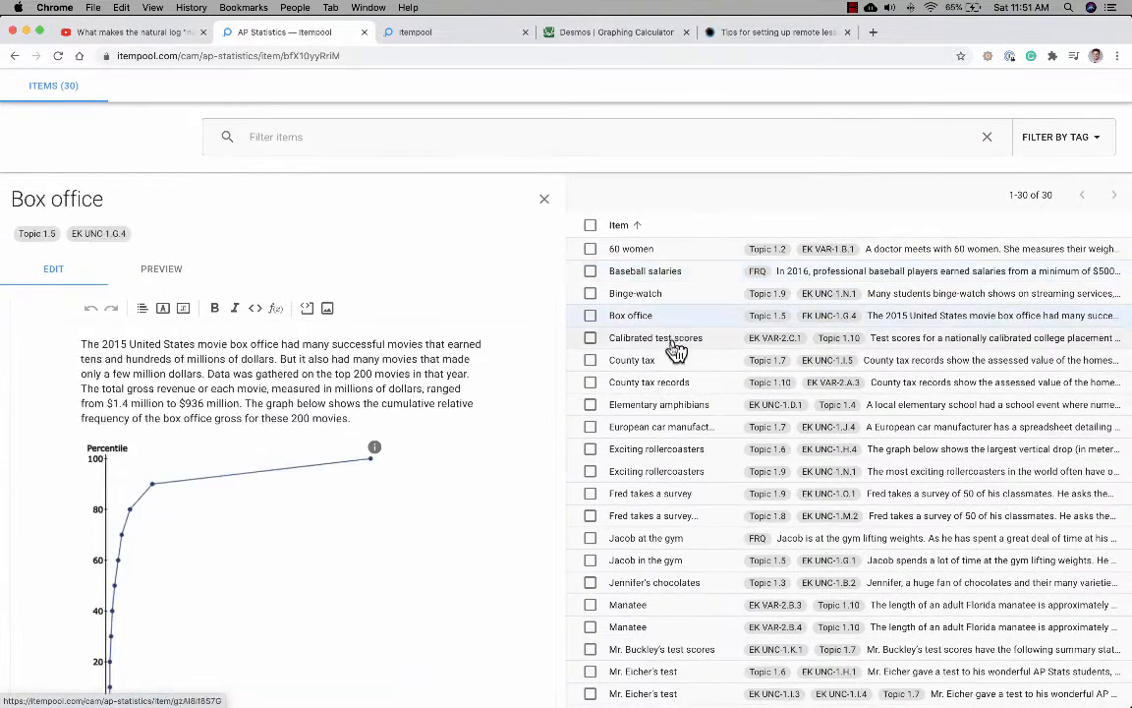
pyautogui.click(659, 383)
pyautogui.scroll(-1, 669, 393)
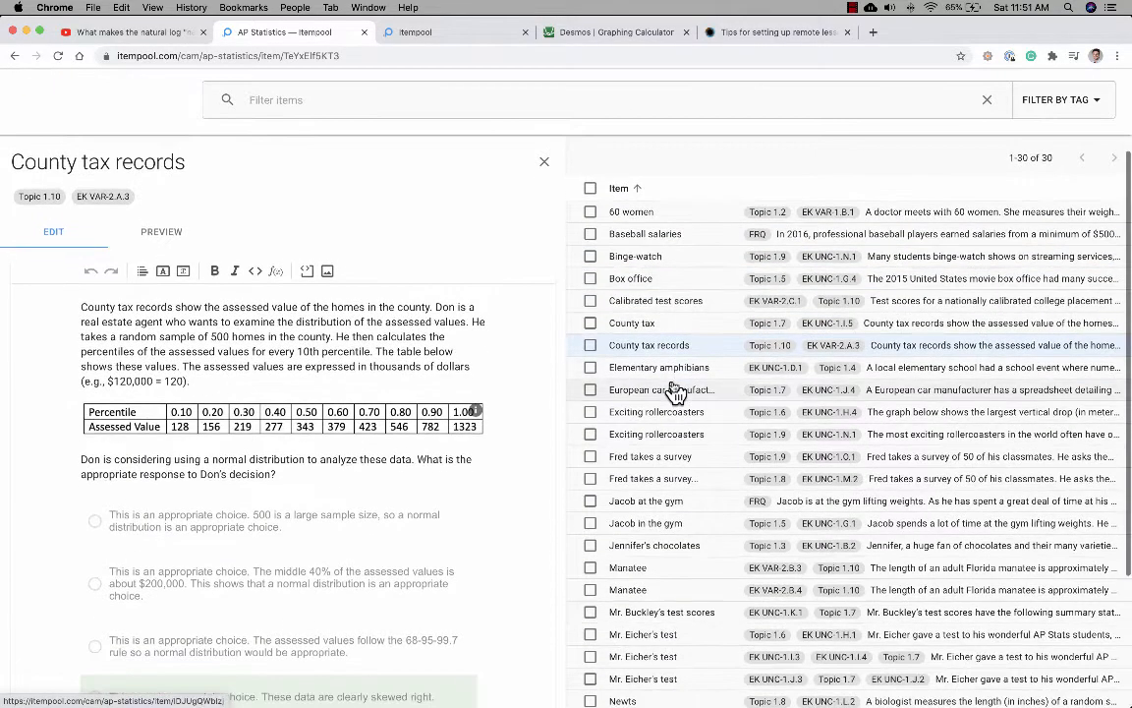
pyautogui.click(654, 435)
pyautogui.scroll(-5, 639, 422)
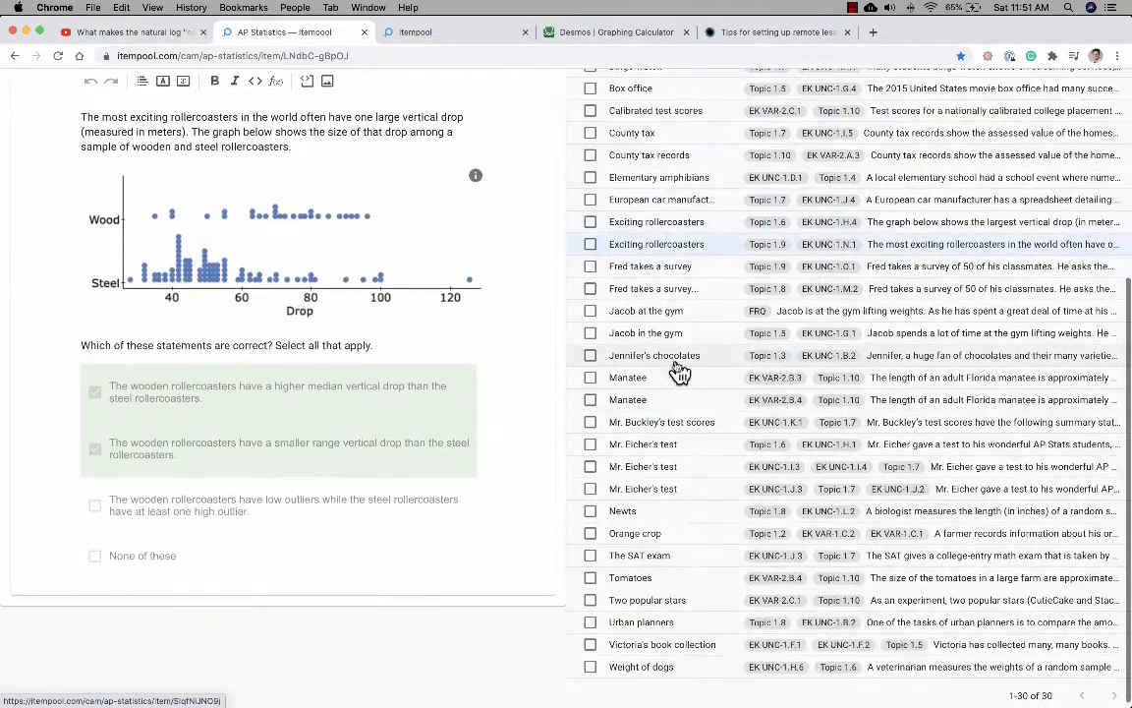
pyautogui.click(676, 361)
pyautogui.scroll(8, 678, 371)
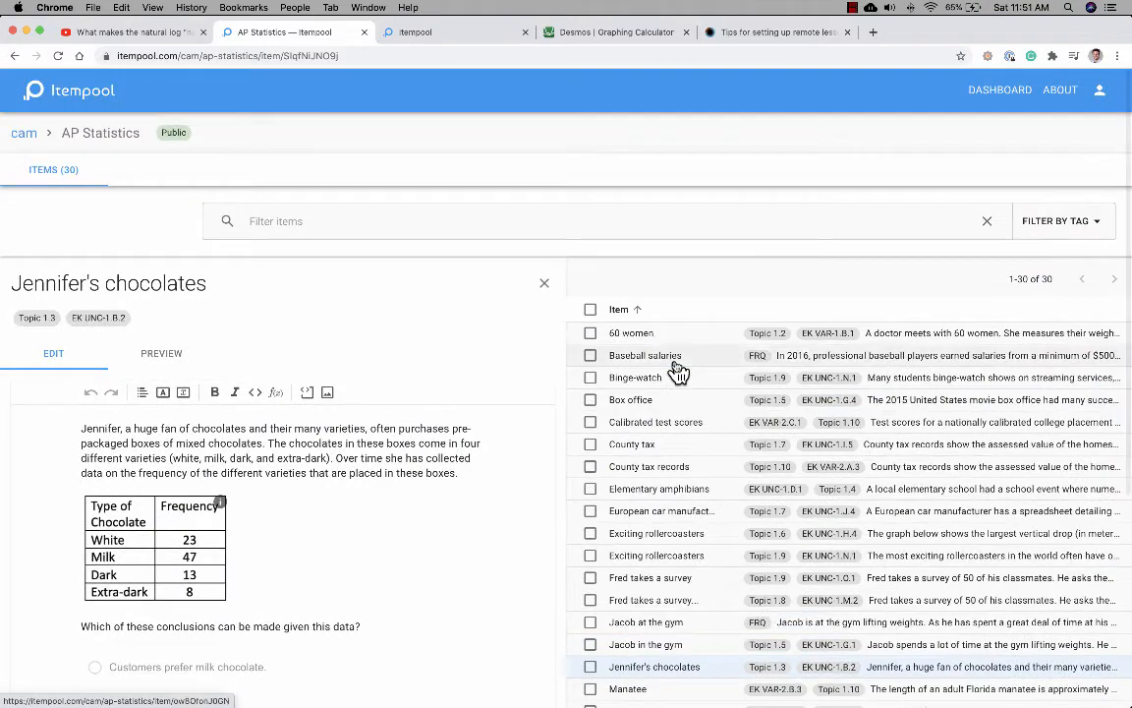
# Return to the Itempool dashboard and create a new pool titled "test".
pyautogui.click(456, 36)
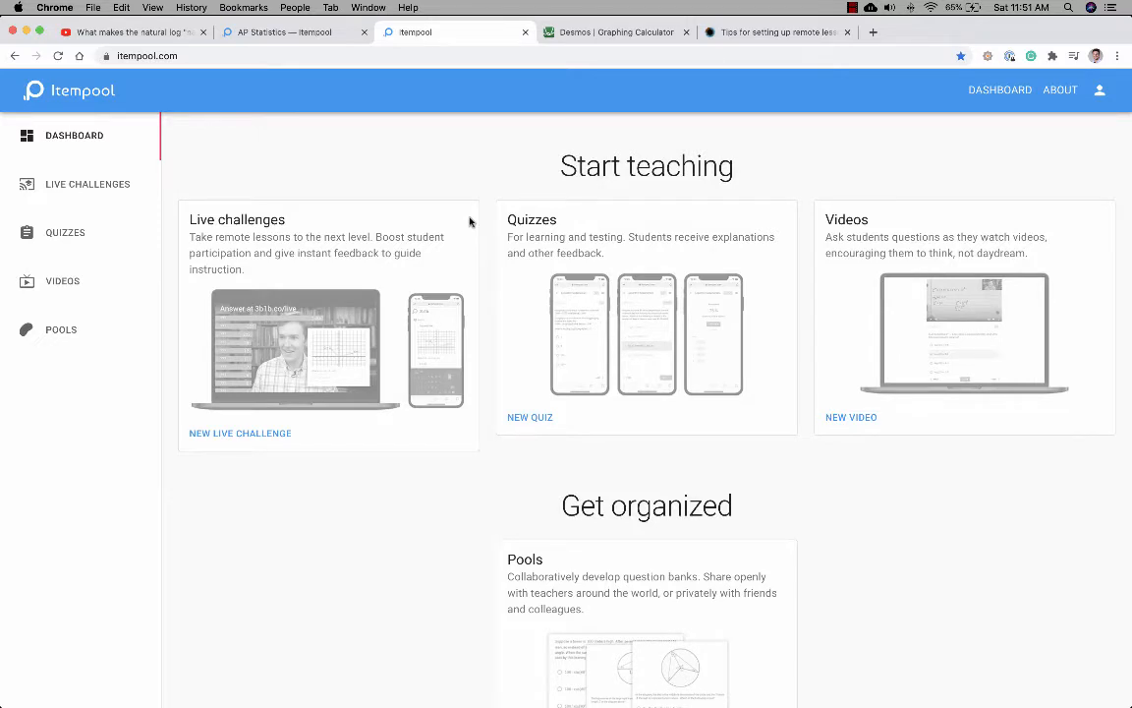
pyautogui.scroll(-3, 469, 222)
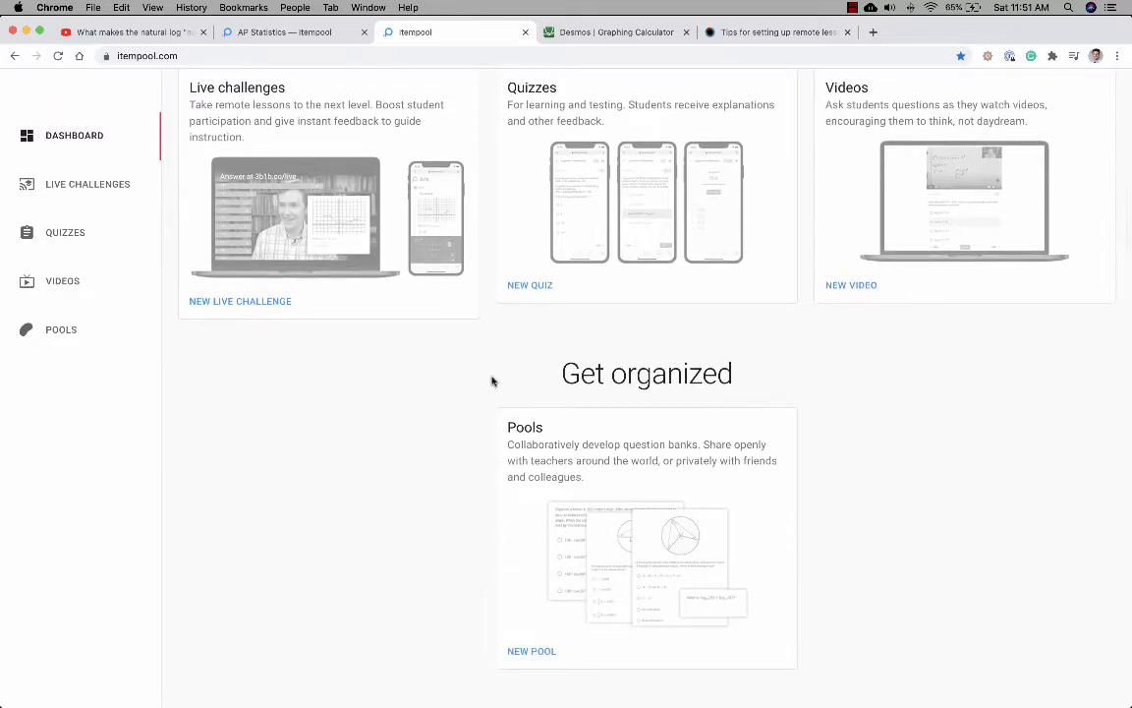
pyautogui.scroll(3, 493, 380)
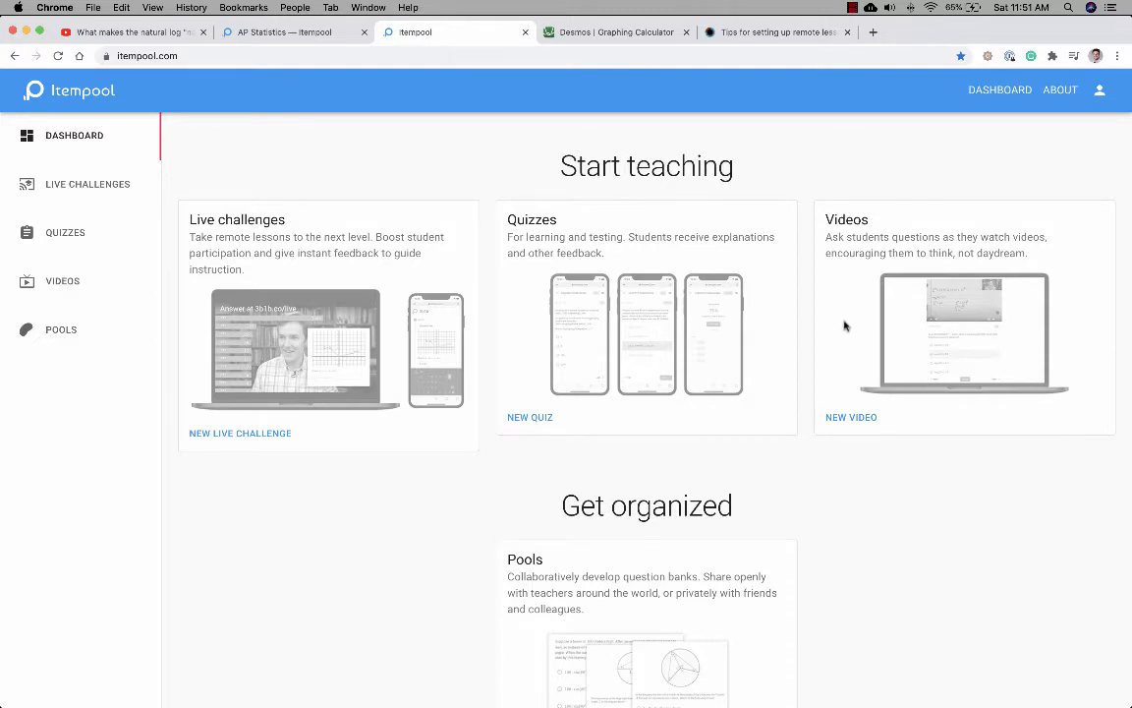
pyautogui.scroll(-5, 735, 320)
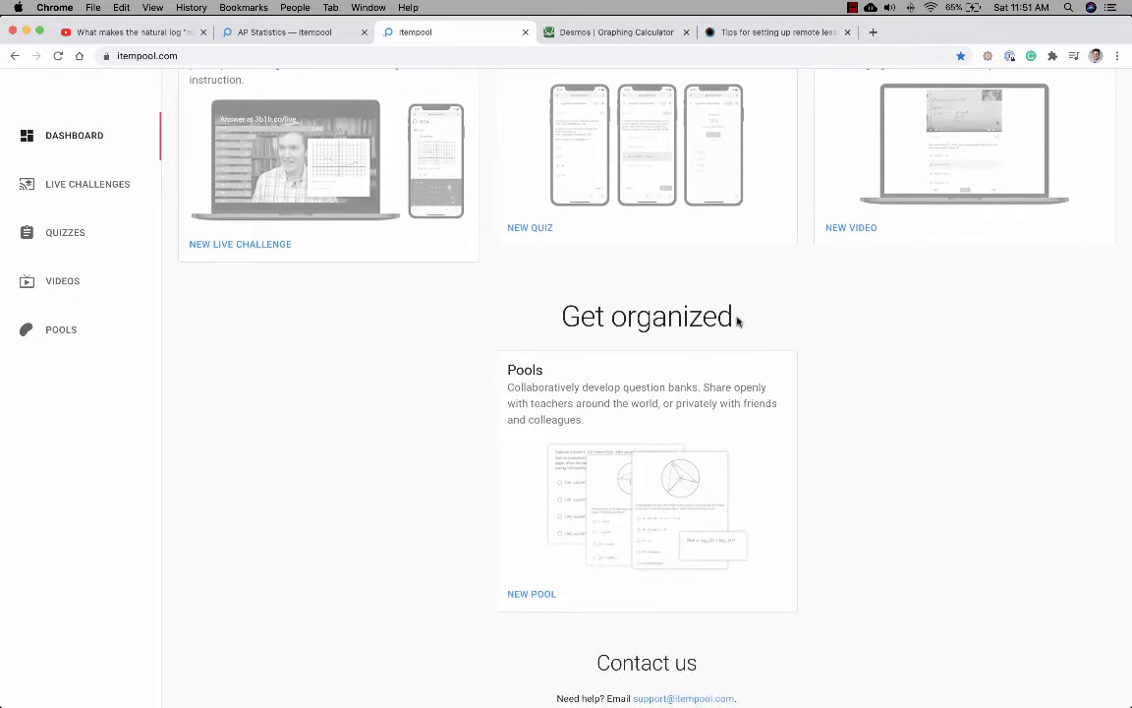
pyautogui.scroll(-1, 737, 321)
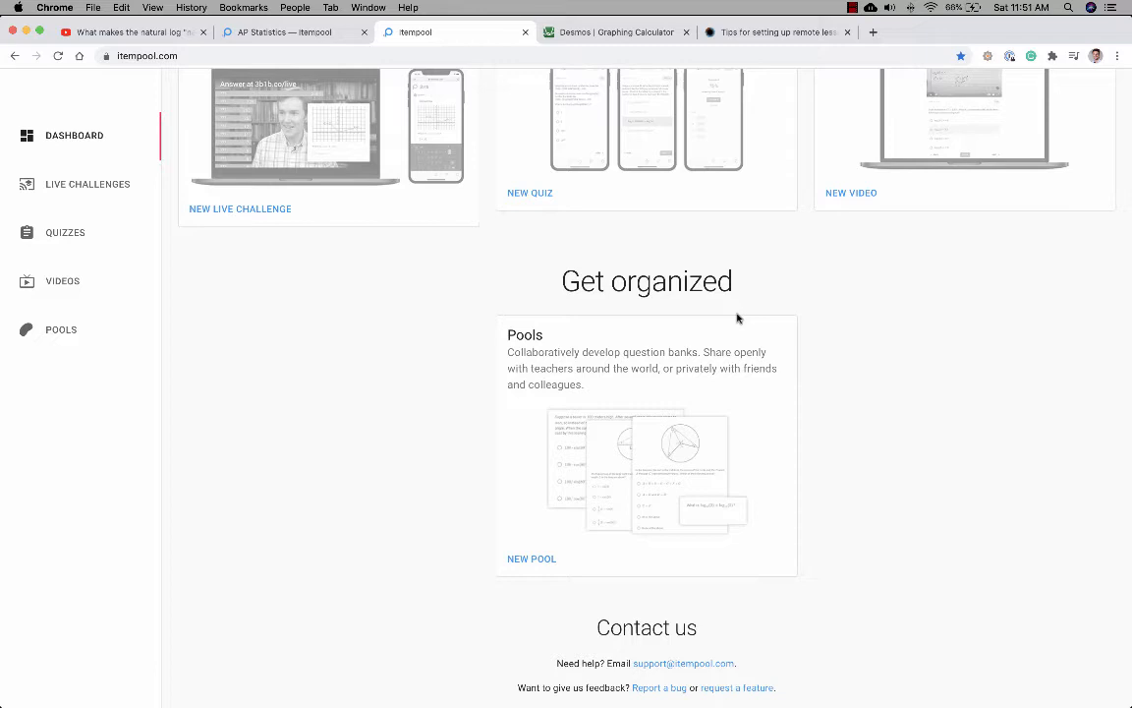
pyautogui.click(540, 564)
pyautogui.write('test')
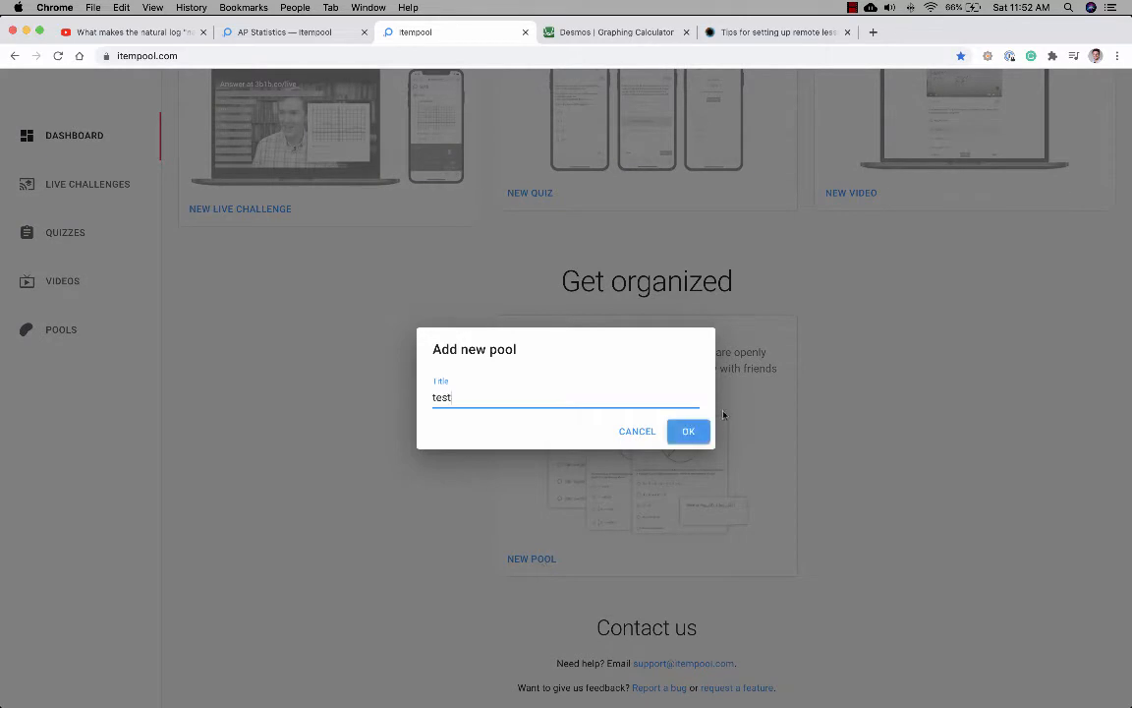
pyautogui.click(700, 429)
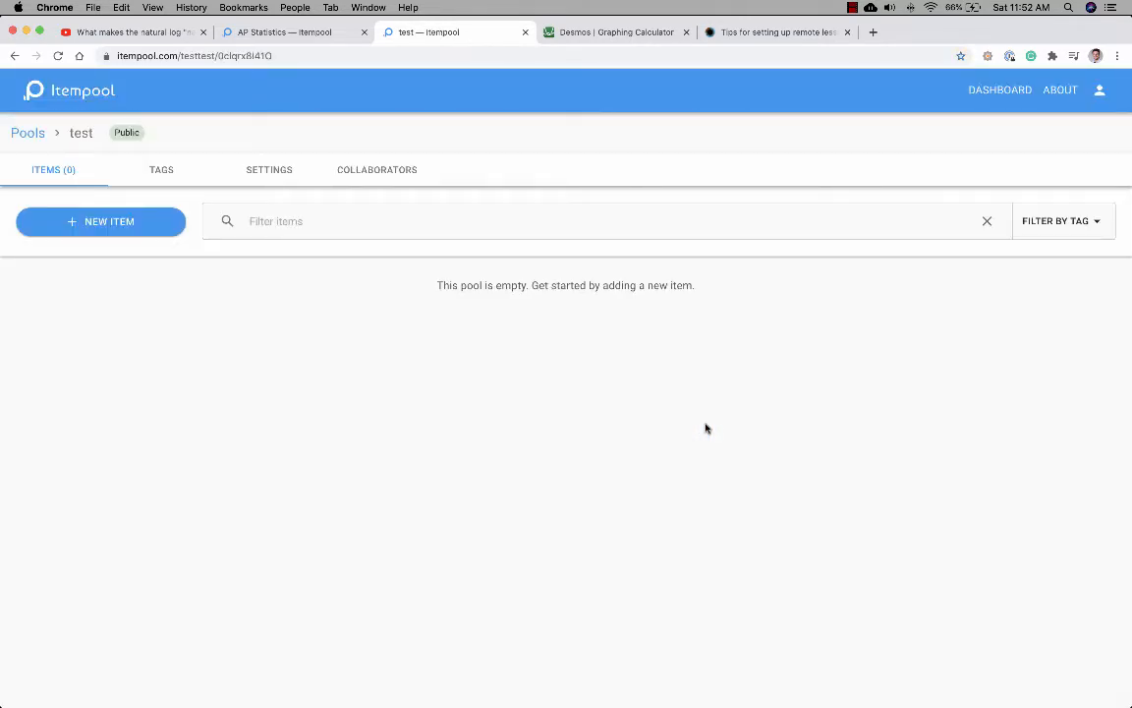
# Add an item named "Graphing" to the pool and start it from the multiple choice template.
pyautogui.click(135, 228)
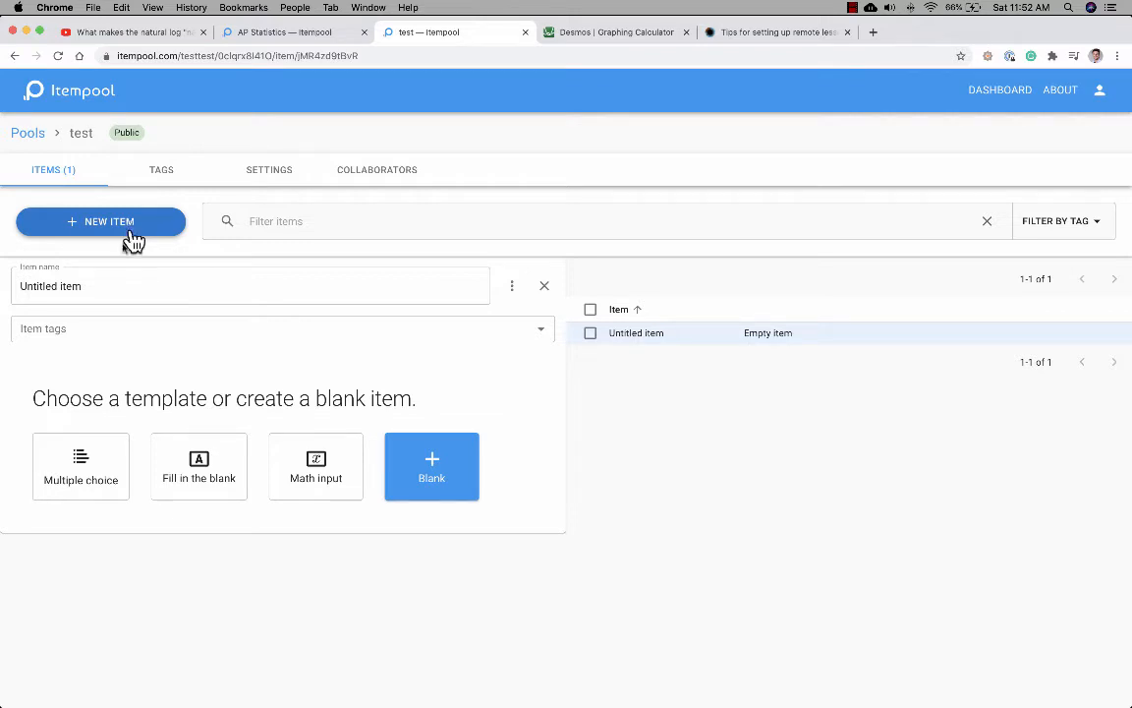
pyautogui.click(102, 280)
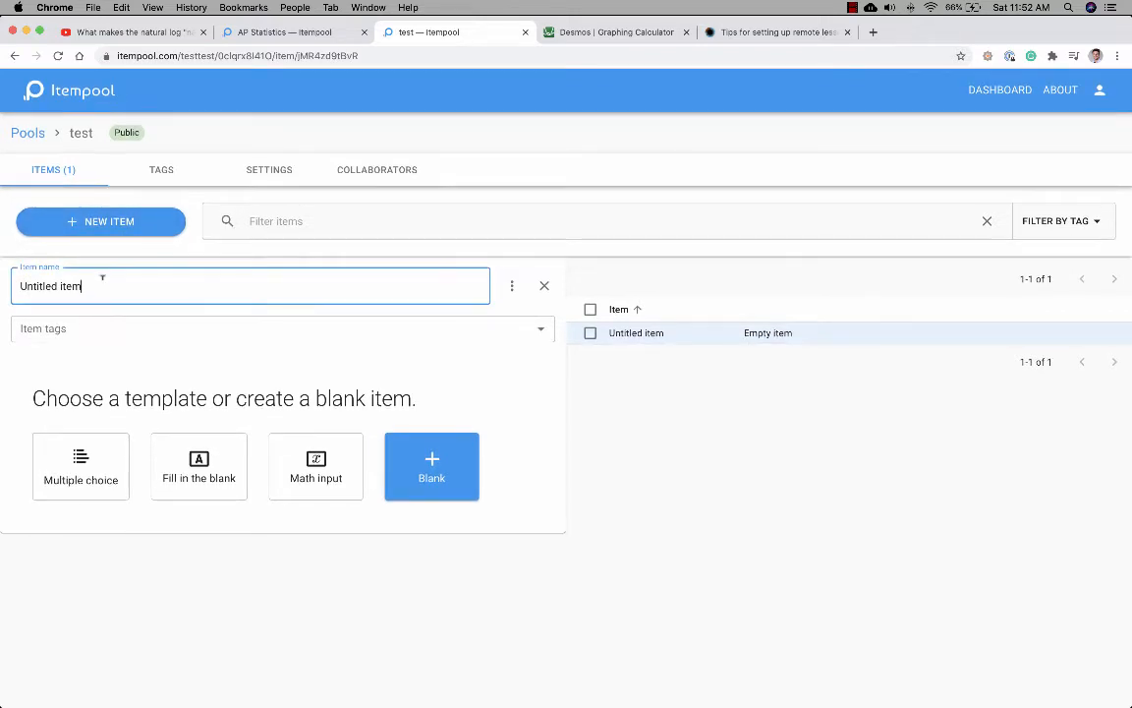
pyautogui.press('super+a')
pyautogui.write('Graphing')
pyautogui.click(149, 357)
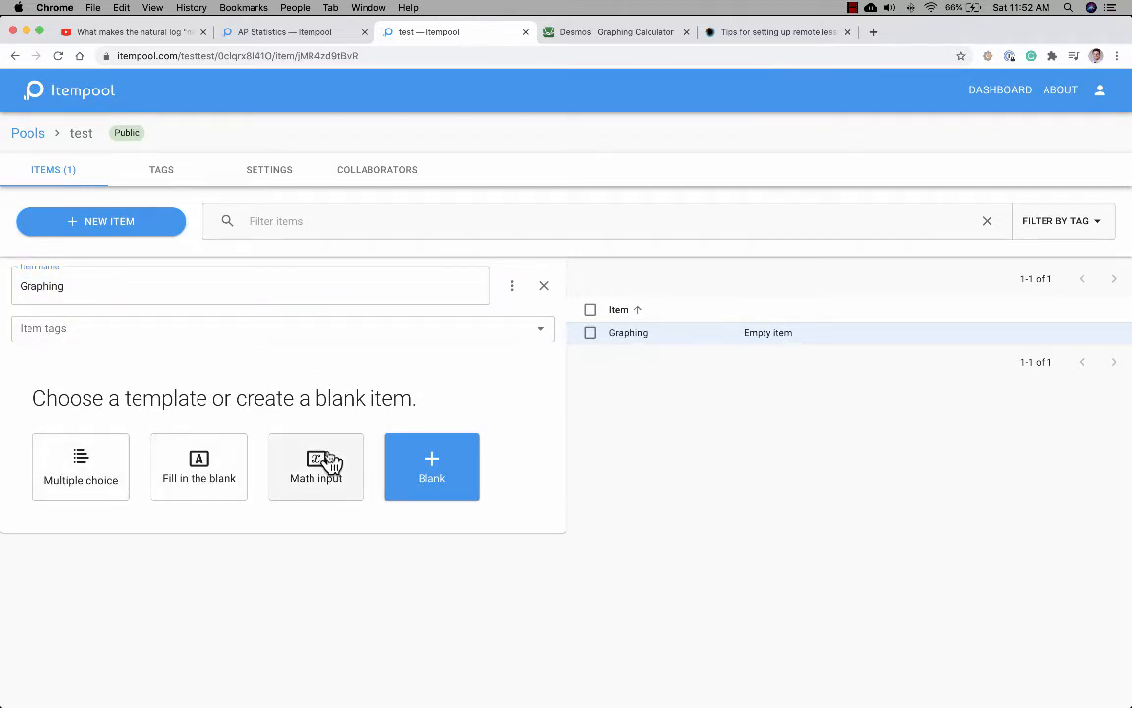
pyautogui.click(69, 469)
pyautogui.scroll(-1, 195, 472)
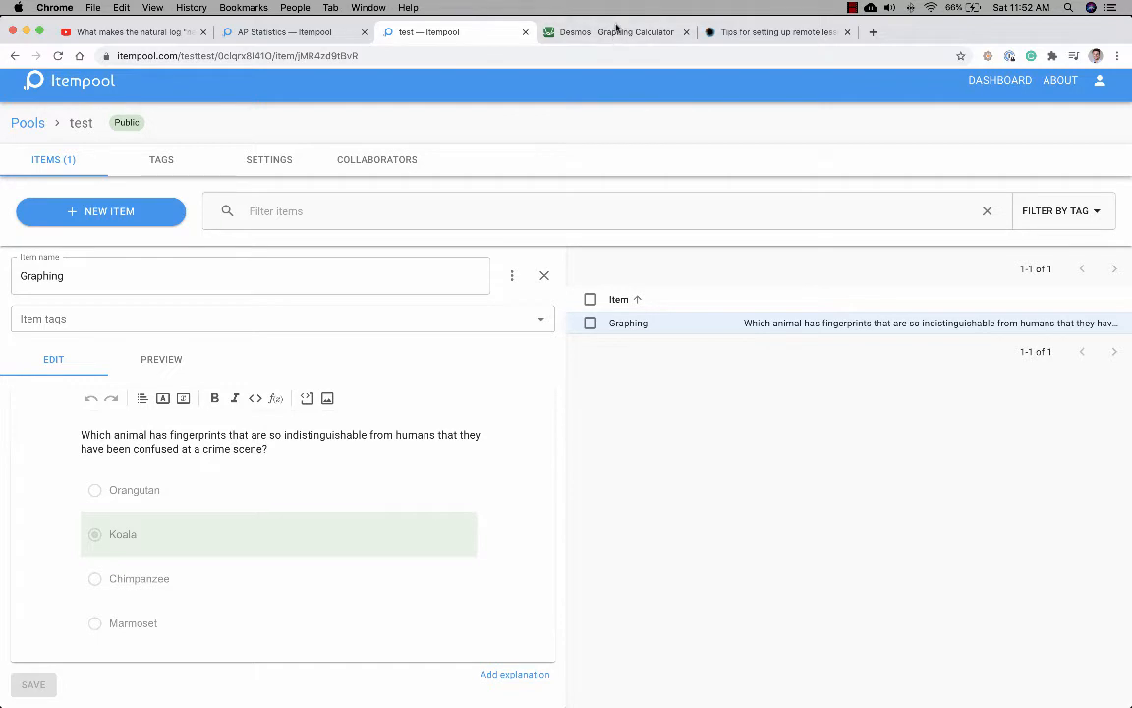
# Switch to the Desmos graphing calculator and copy a screenshot of the y = x² parabola around its vertex.
pyautogui.click(613, 31)
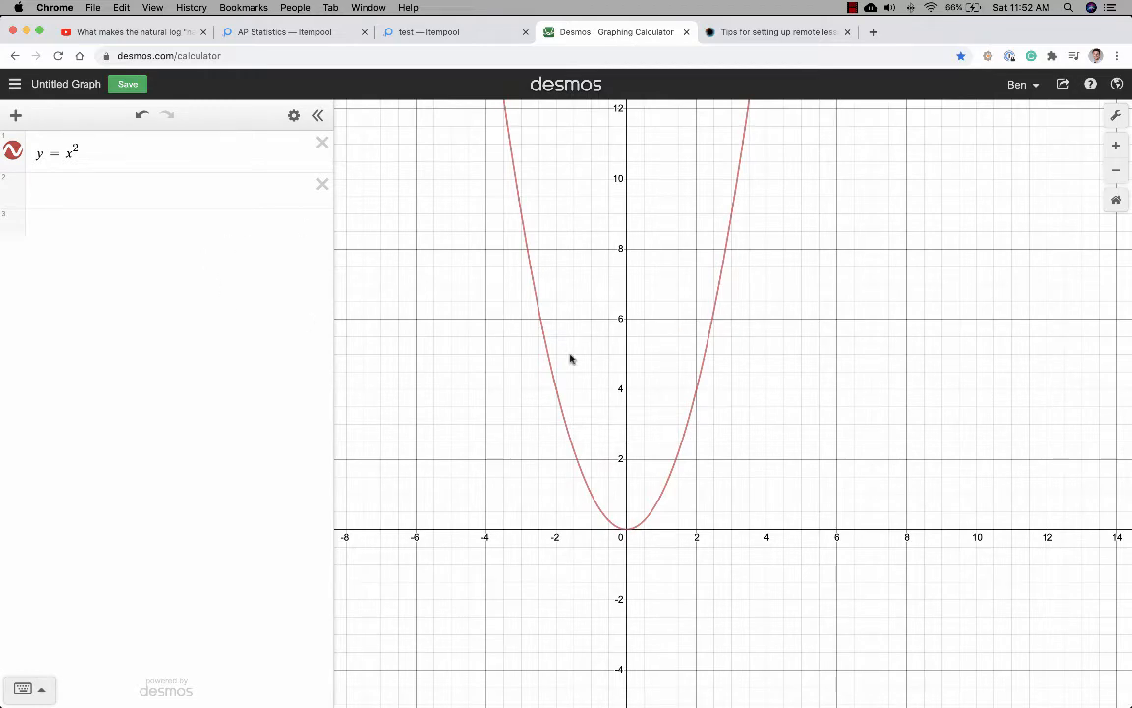
pyautogui.moveTo(776, 363); pyautogui.dragTo(767, 409)
pyautogui.scroll(-5, 774, 385)
pyautogui.scroll(5, 774, 386)
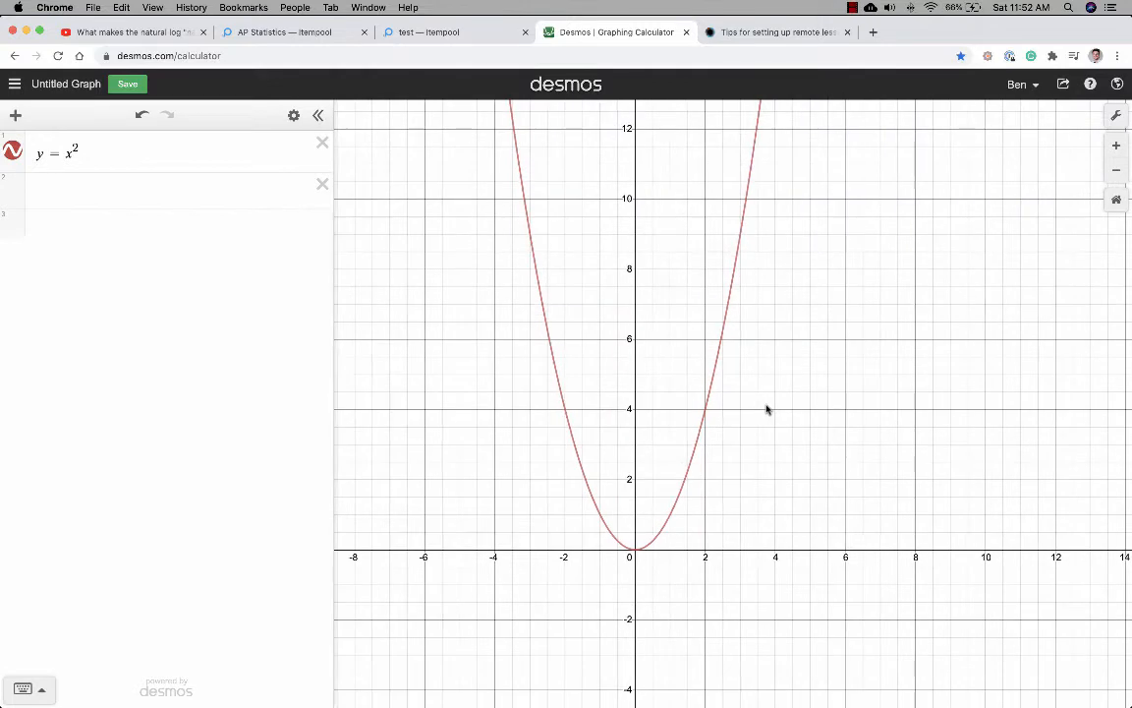
pyautogui.moveTo(529, 376); pyautogui.dragTo(743, 574)
# Back in the Graphing item, paste the parabola image below the question text and shrink it to roughly two thirds of its width.
pyautogui.click(414, 39)
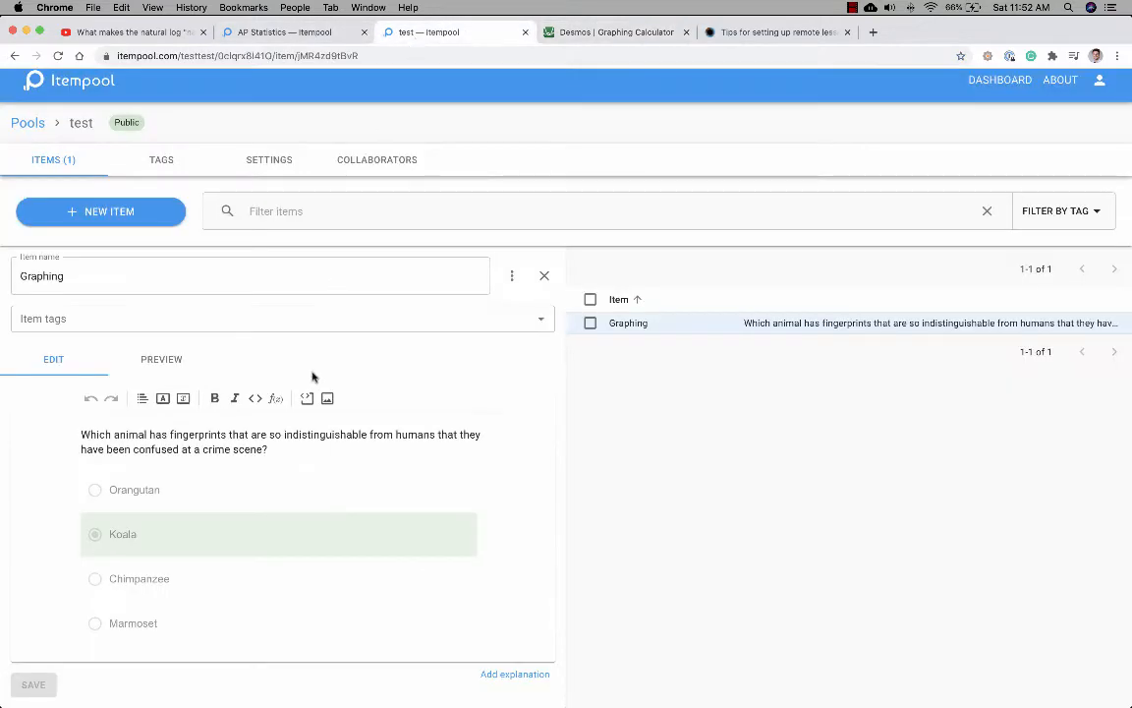
pyautogui.click(285, 448)
pyautogui.press('Return')
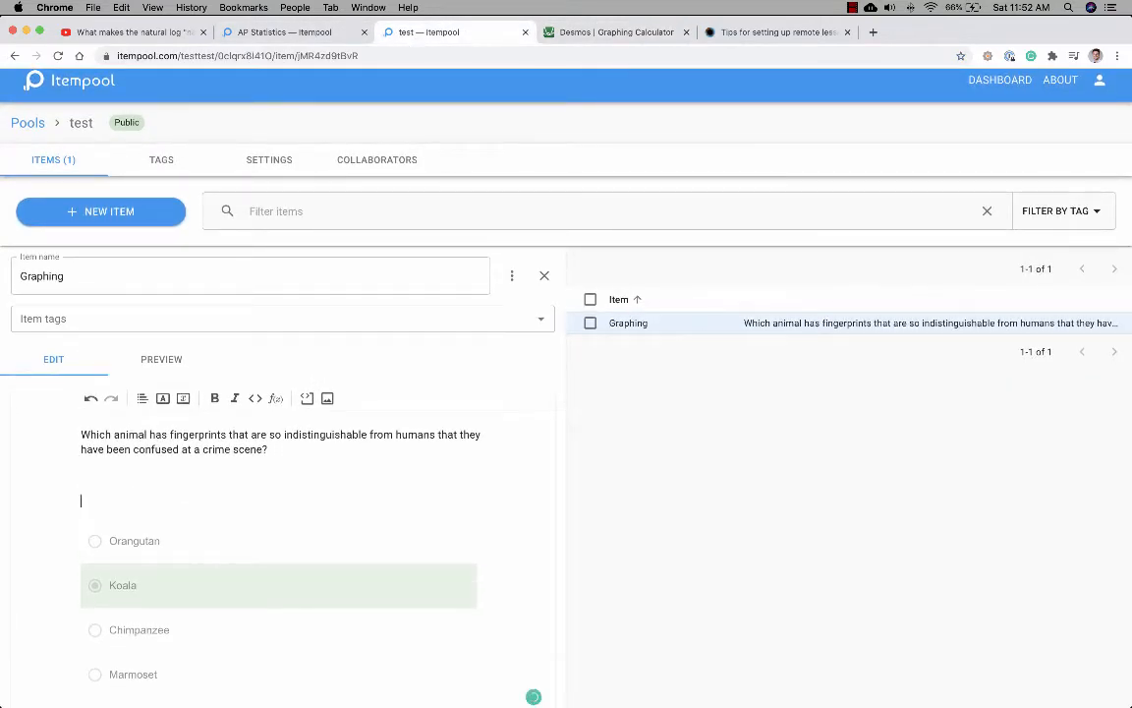
pyautogui.press('super+v')
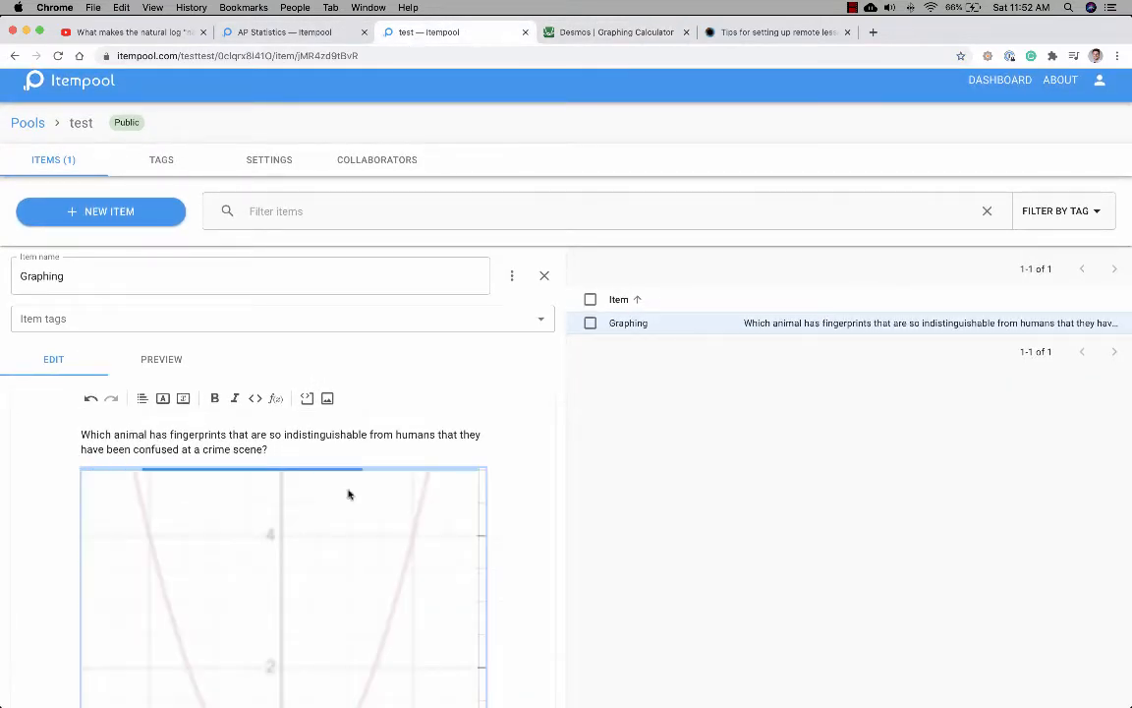
pyautogui.scroll(-4, 459, 459)
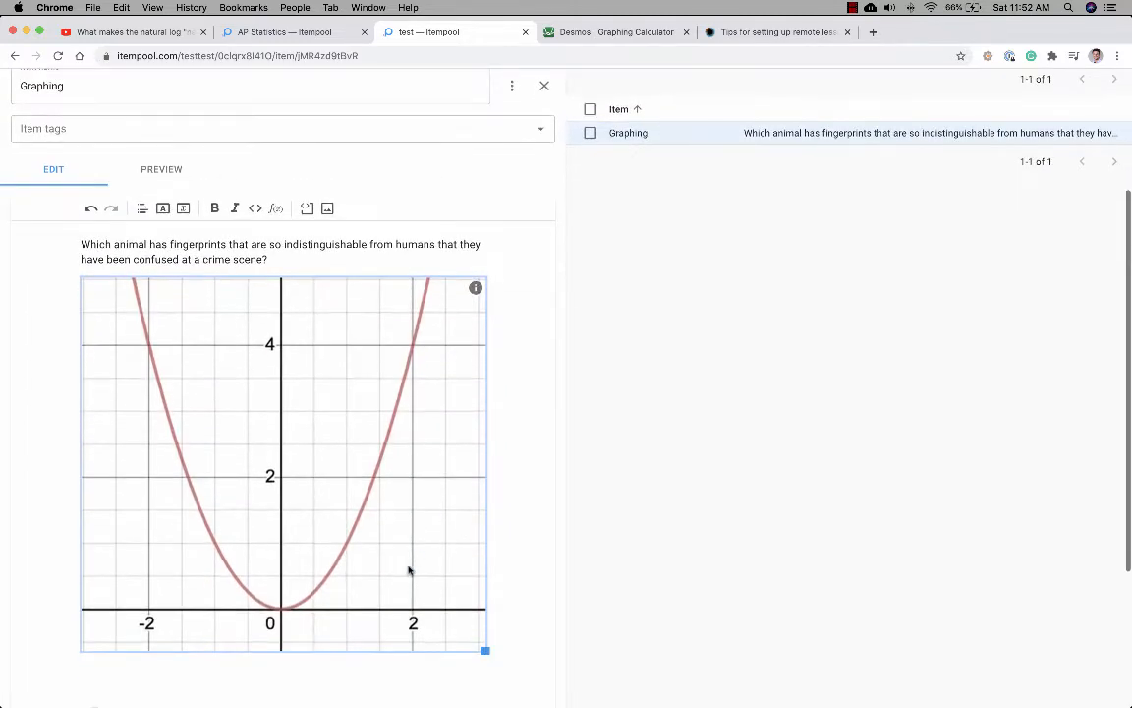
pyautogui.moveTo(475, 647); pyautogui.dragTo(341, 480)
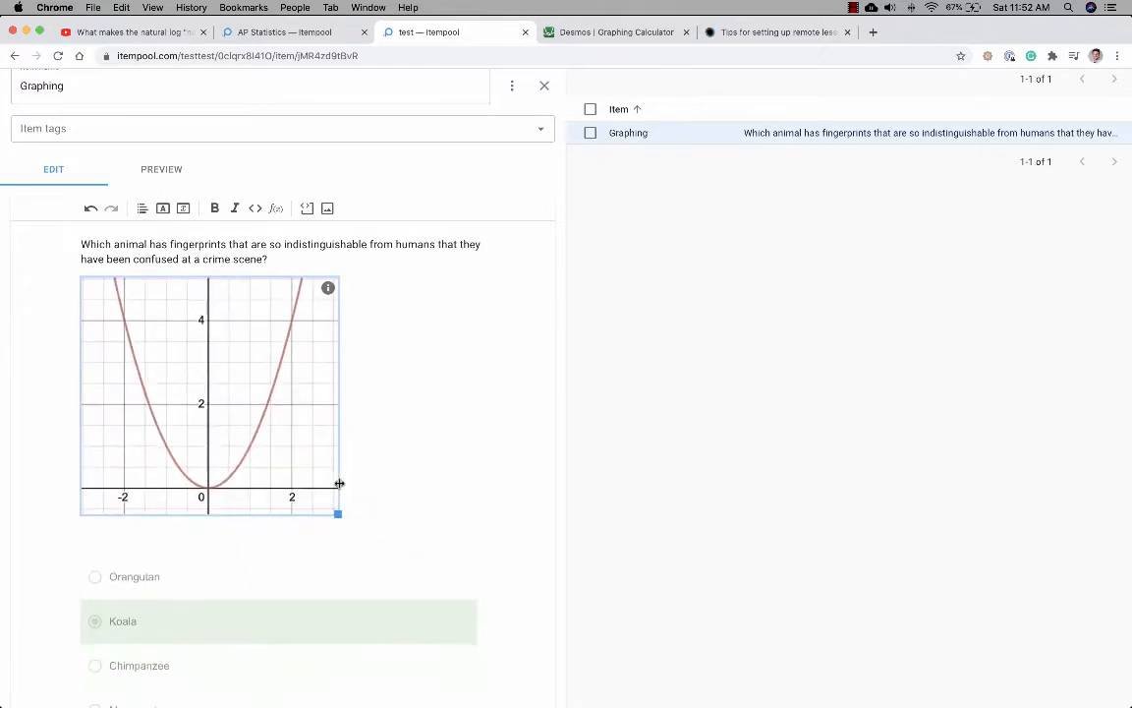
# Replace the sample question text with "In this graph, what is the value of y when x = 2?".
pyautogui.scroll(2, 416, 442)
pyautogui.click(282, 316)
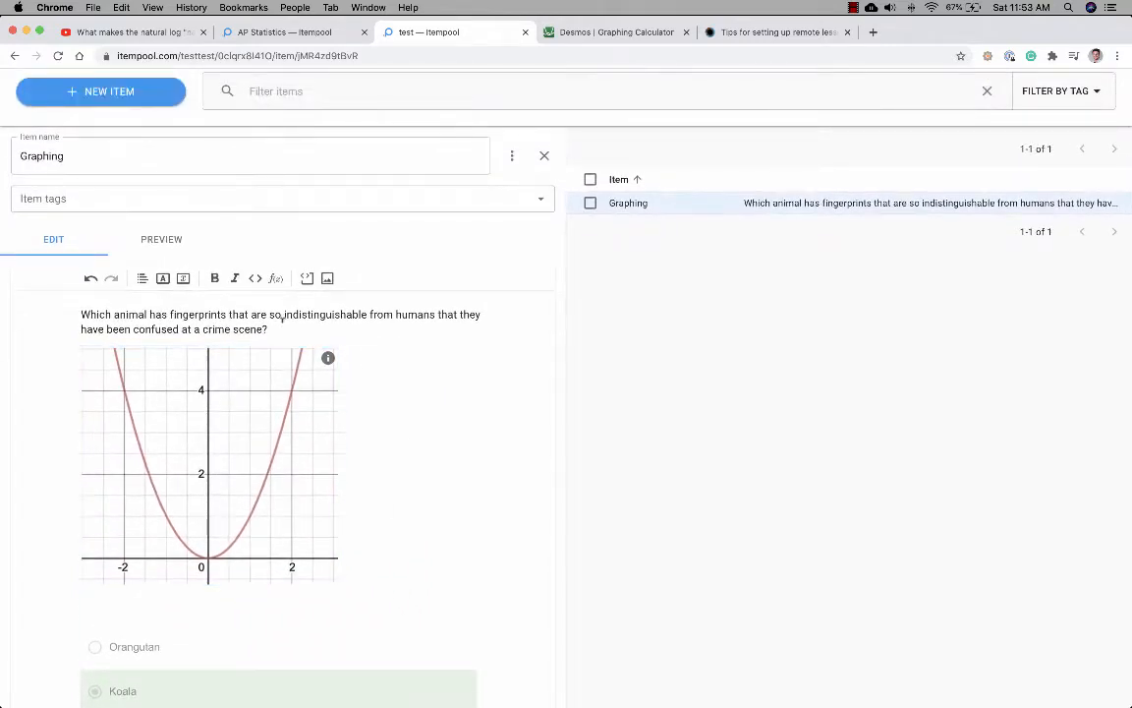
pyautogui.tripleClick(282, 316)
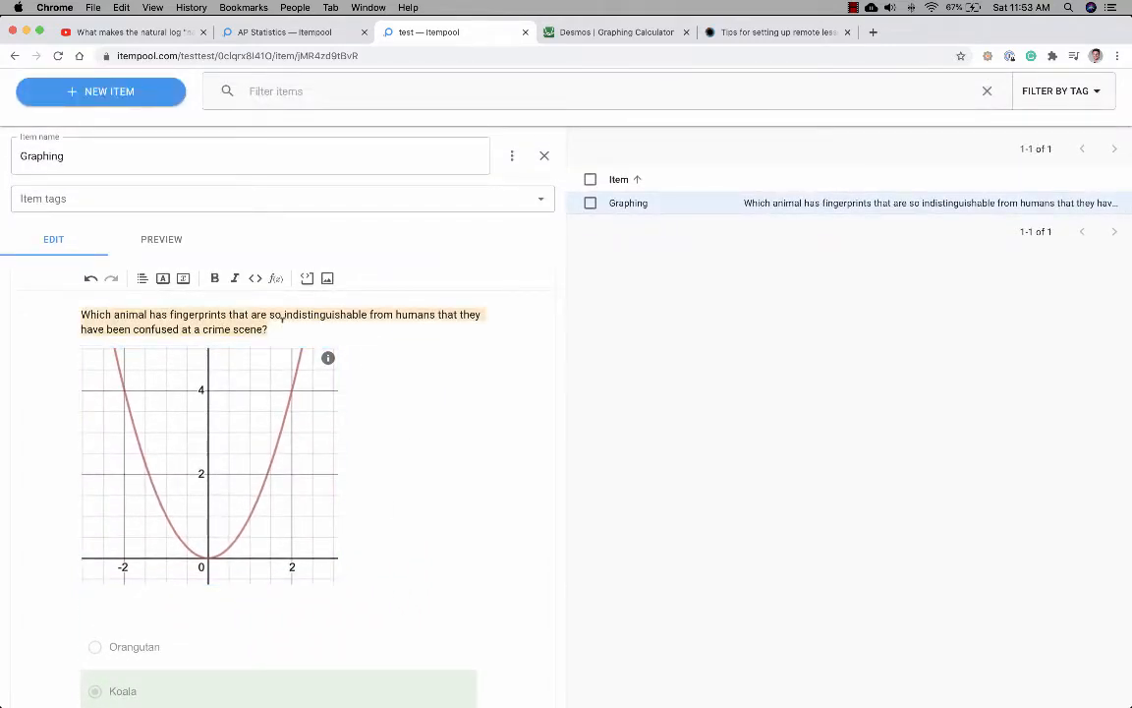
pyautogui.write('In this graph, ')
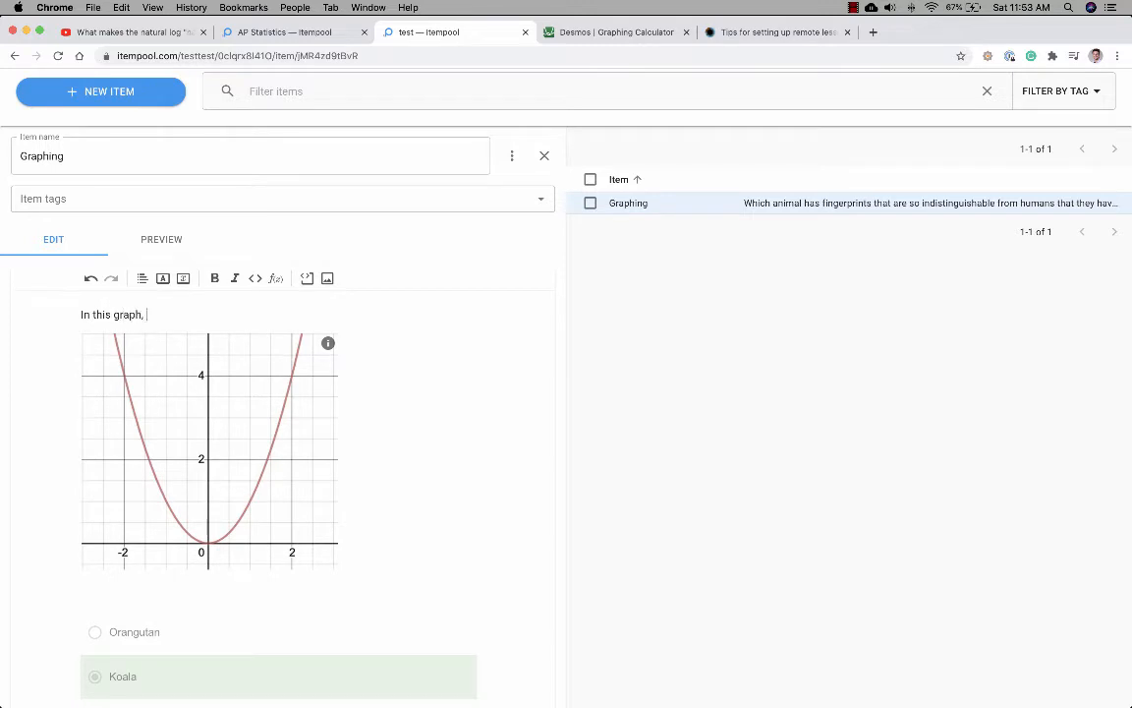
pyautogui.write('what is the value of y when x = 2?')
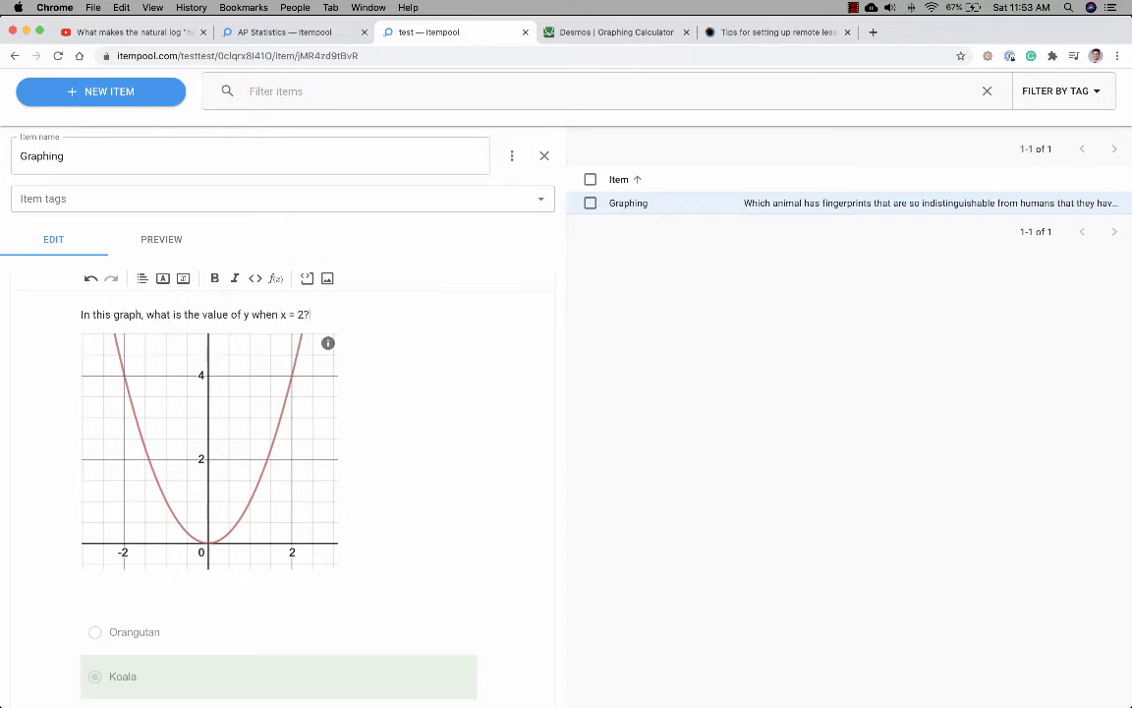
# Try to remove the empty line between the graph image and the answer choices.
pyautogui.scroll(-3, 283, 328)
pyautogui.click(222, 468)
pyautogui.press('BackSpace')
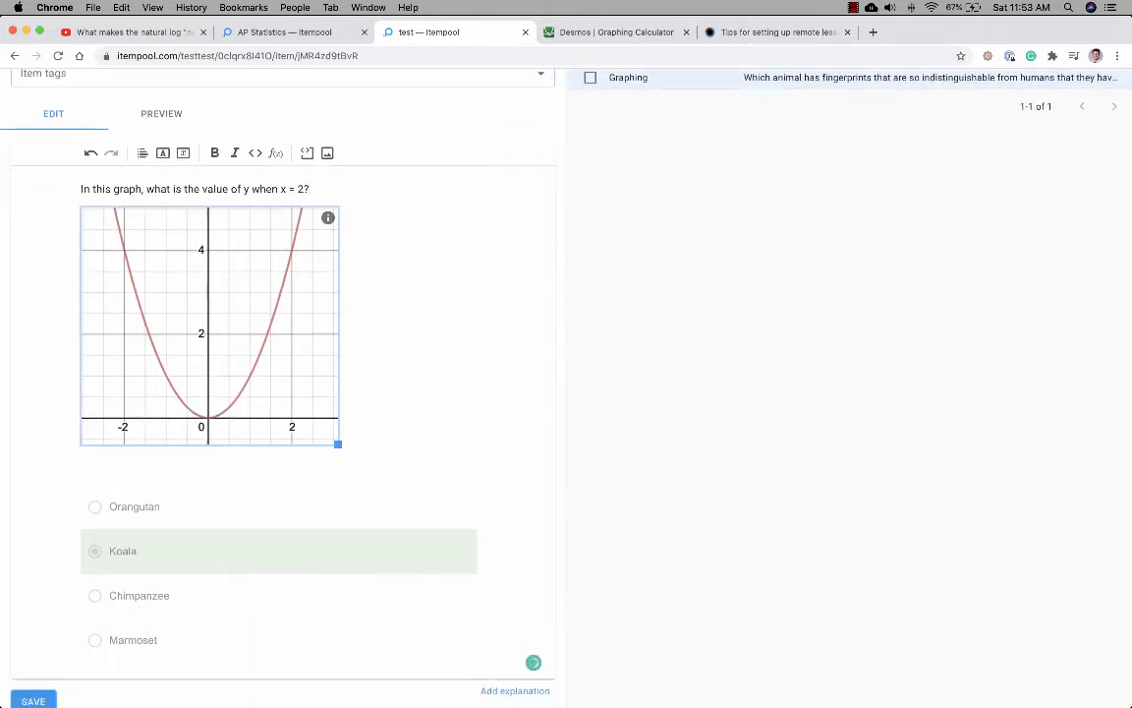
# Replace the four sample answer options of the multiple choice question with 0, 1, 2 and 4.
pyautogui.click(248, 582)
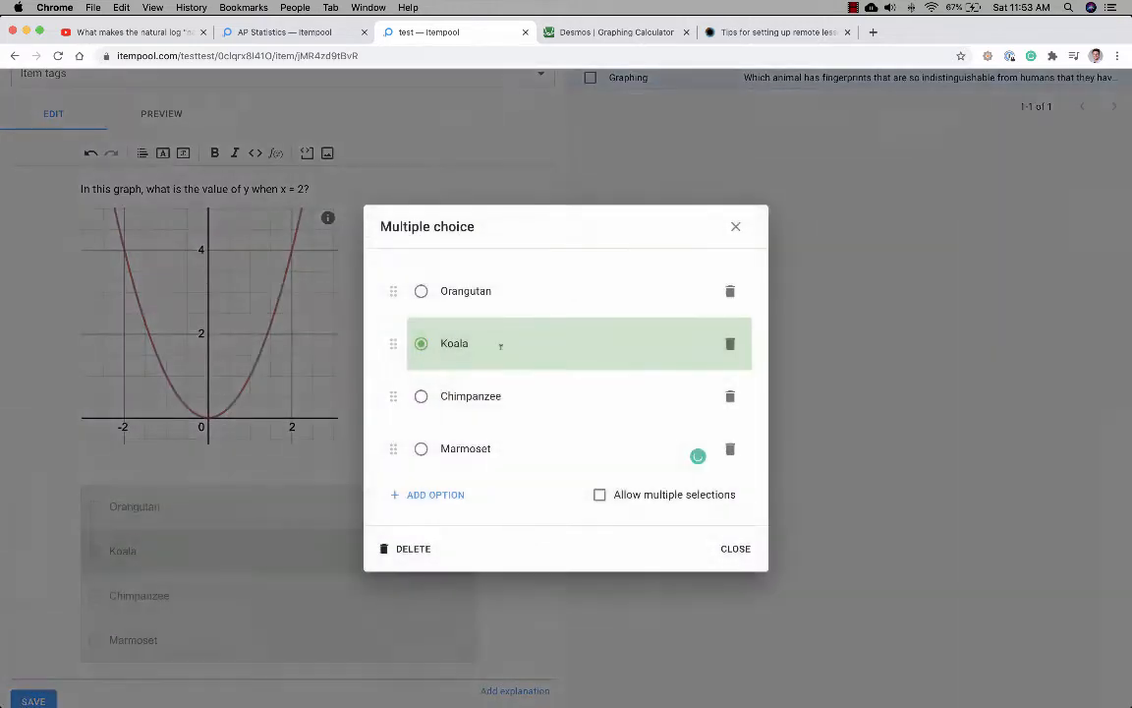
pyautogui.doubleClick(535, 287)
pyautogui.write('0')
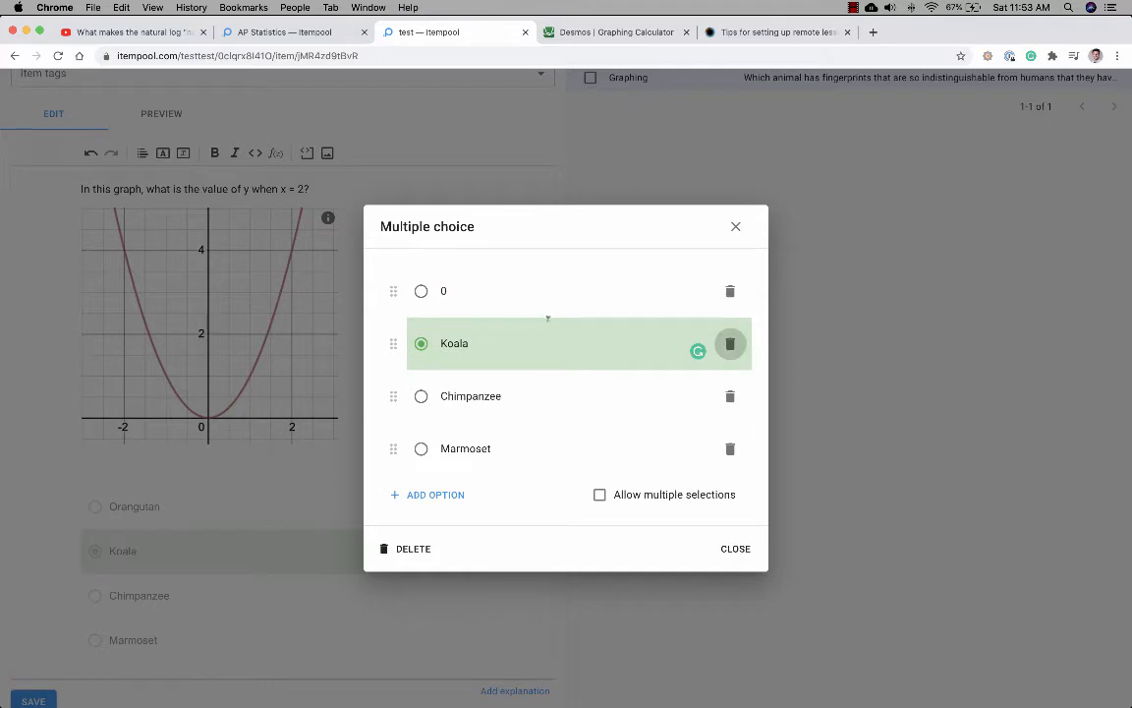
pyautogui.doubleClick(539, 339)
pyautogui.write('1')
pyautogui.click(511, 395)
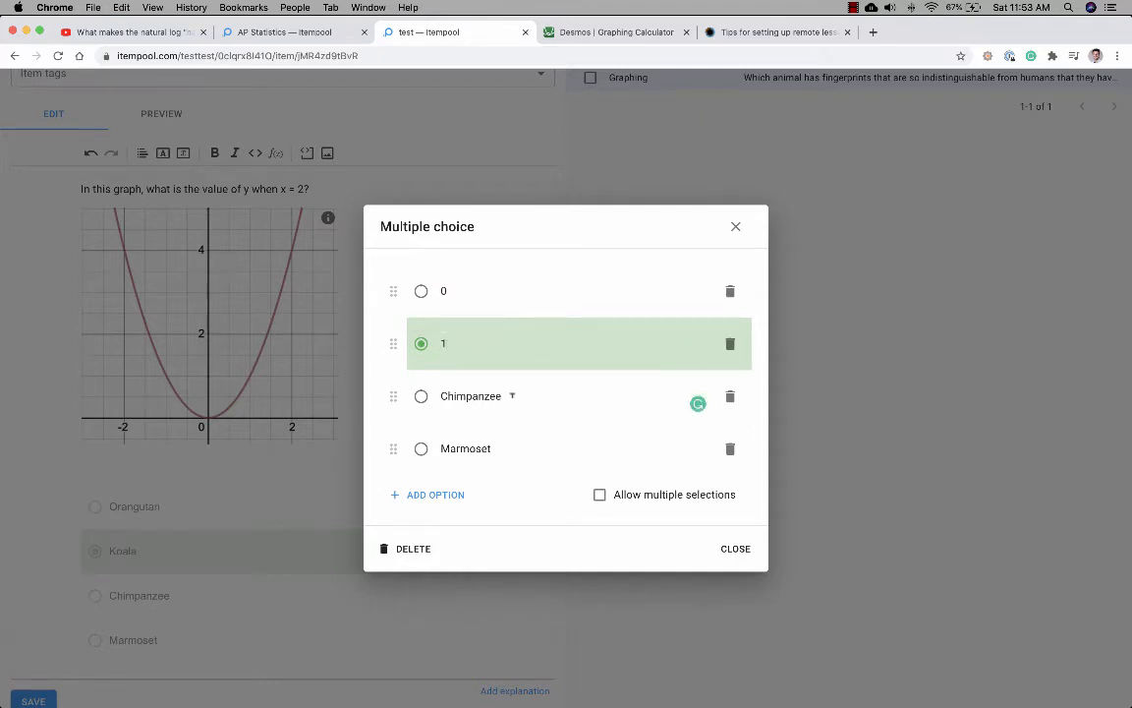
pyautogui.doubleClick(511, 395)
pyautogui.write('2')
pyautogui.doubleClick(515, 448)
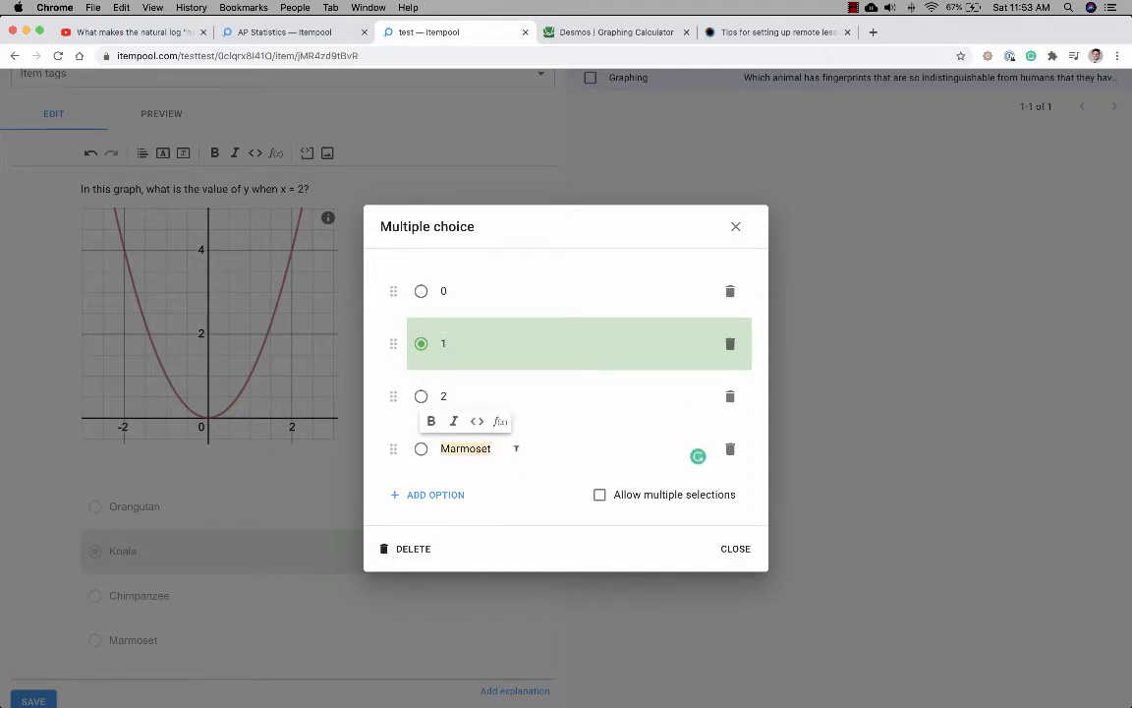
pyautogui.write('4')
# Mark 4 as the correct answer and close the multiple choice editor.
pyautogui.click(421, 452)
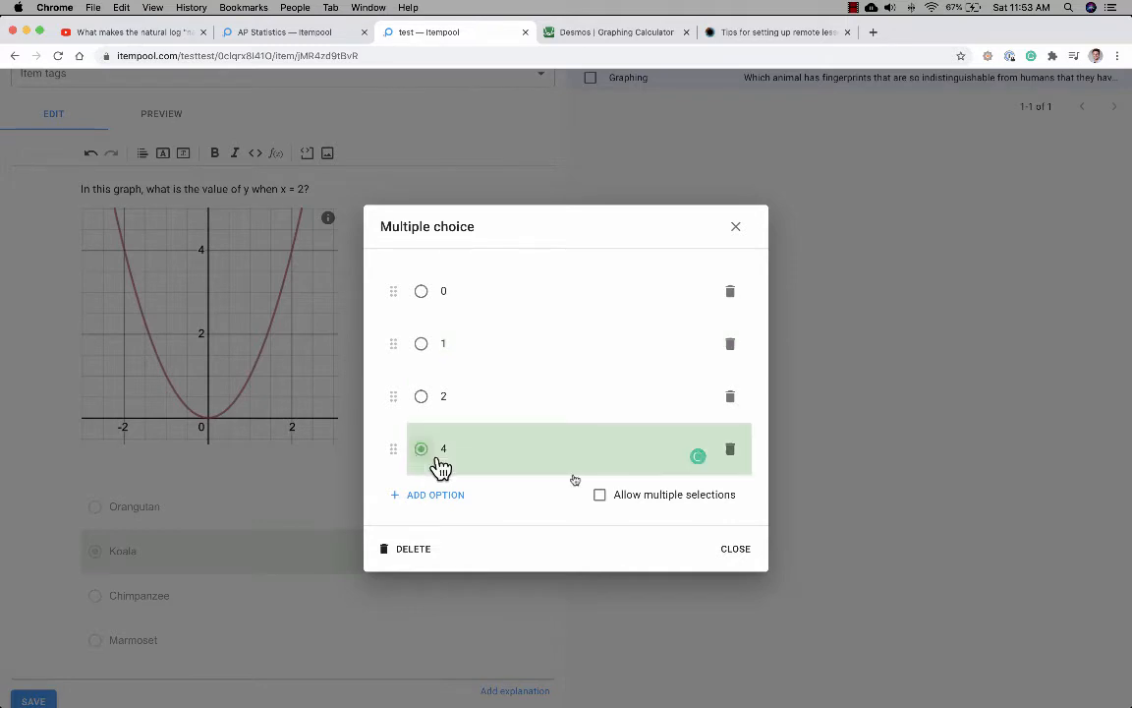
pyautogui.click(730, 550)
pyautogui.scroll(2, 391, 447)
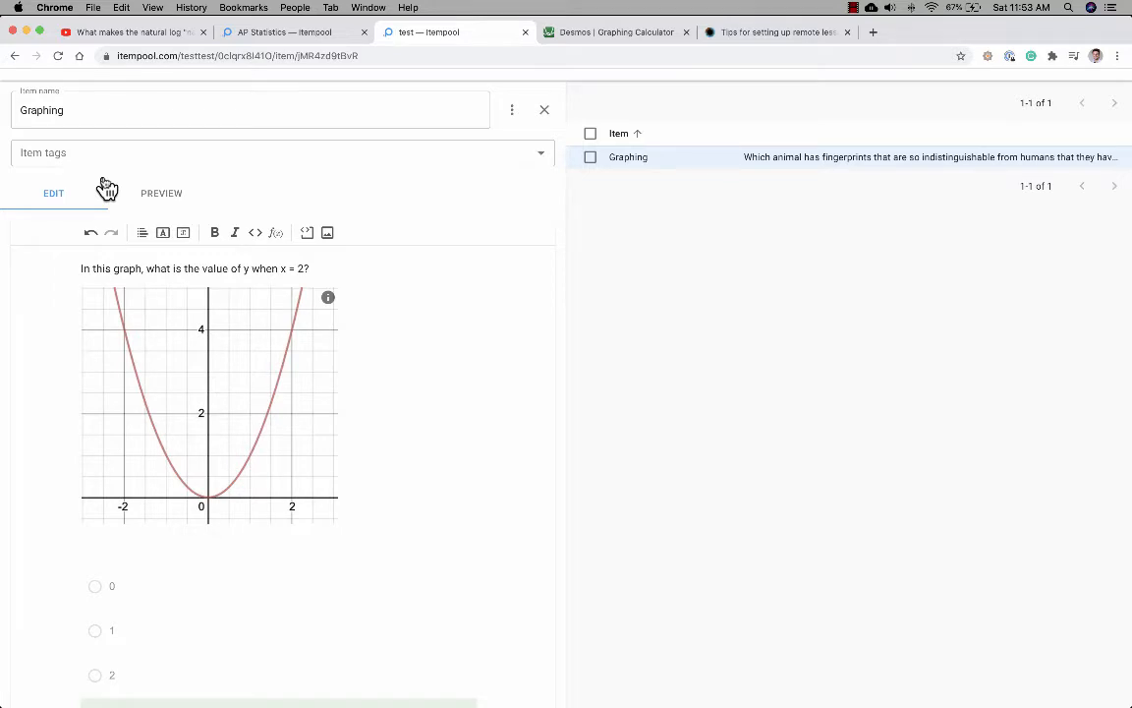
# Save the Graphing item and duplicate it within the pool.
pyautogui.scroll(-1, 149, 301)
pyautogui.scroll(4, 149, 300)
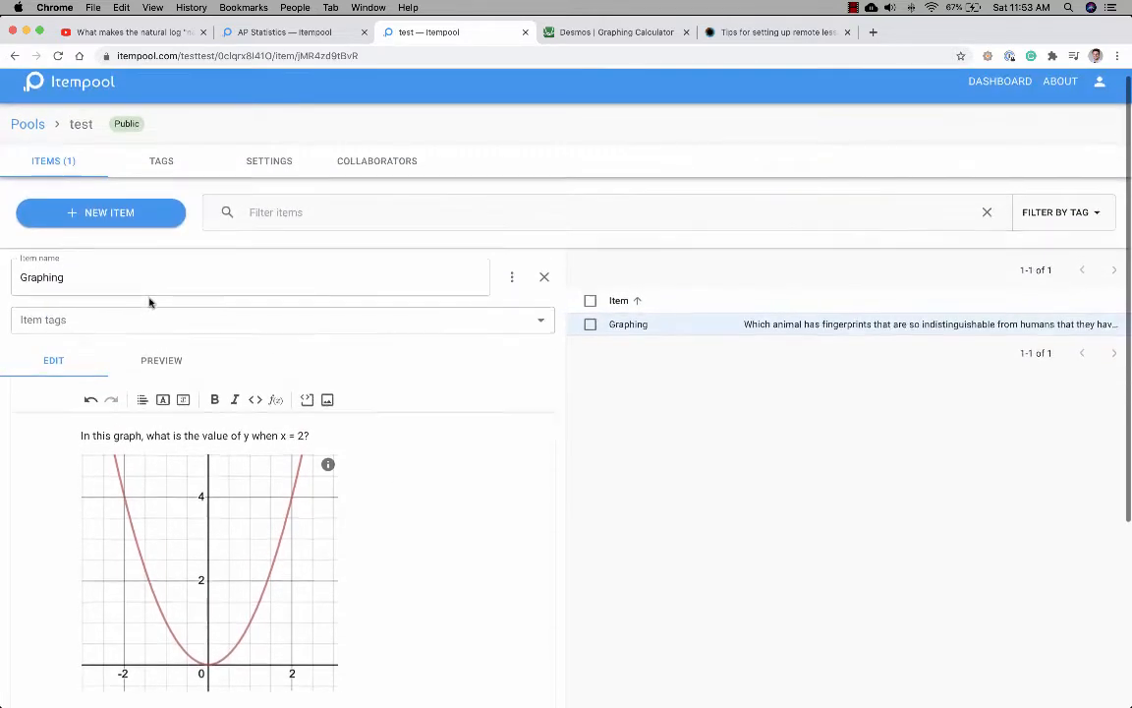
pyautogui.scroll(-5, 149, 301)
pyautogui.click(40, 685)
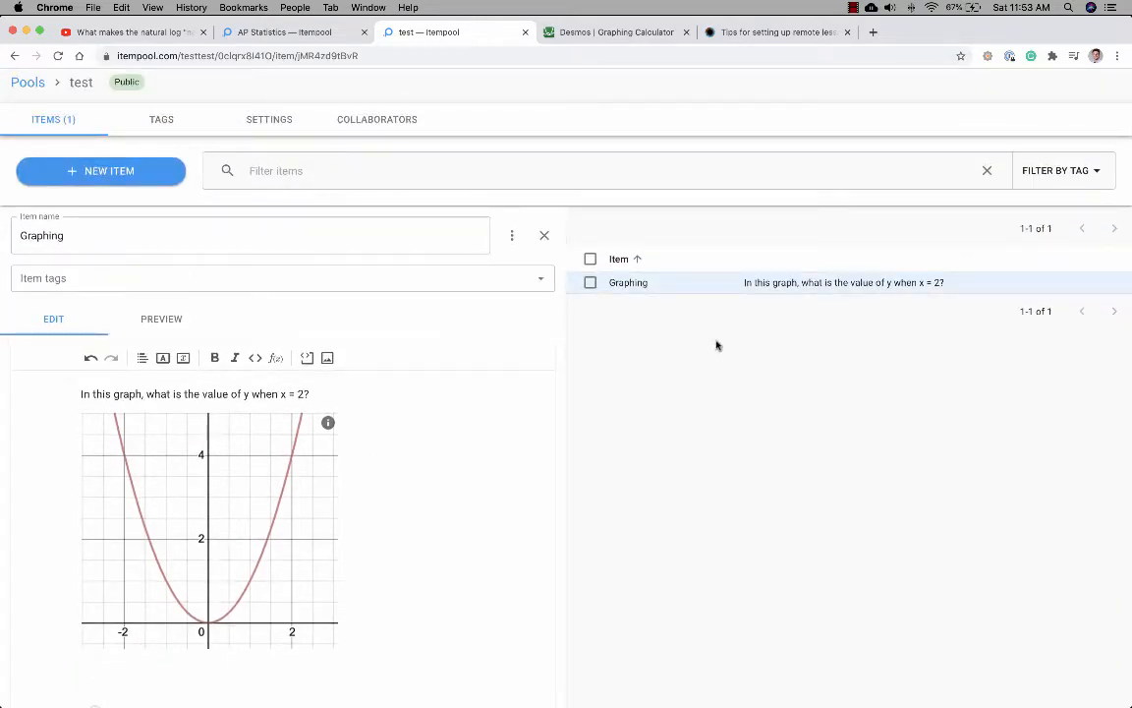
pyautogui.click(518, 240)
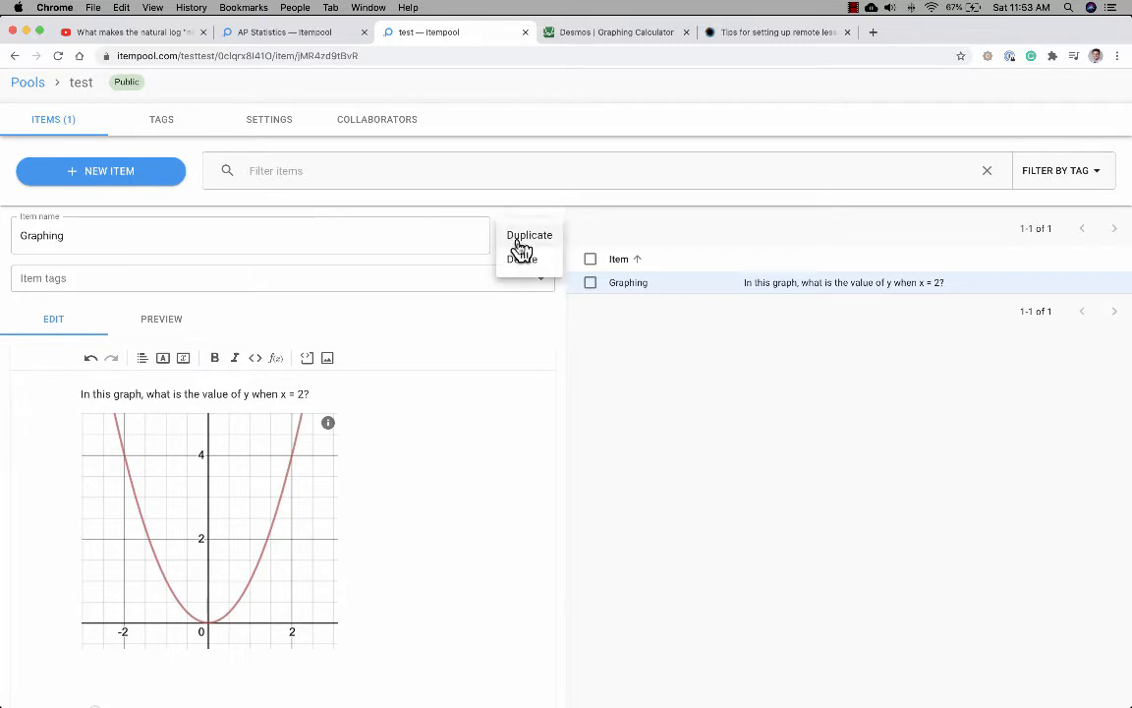
pyautogui.click(525, 241)
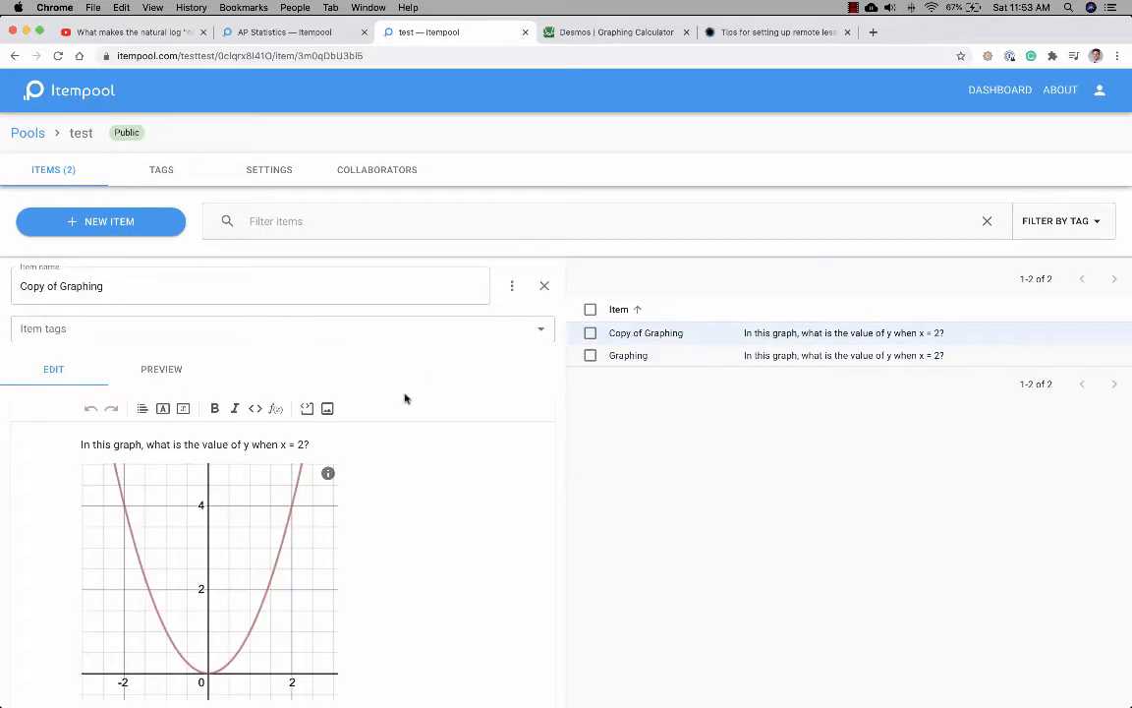
# In the duplicated item, change the question to ask for y when x = 0 and mark 0 as the correct answer.
pyautogui.scroll(-1, 349, 447)
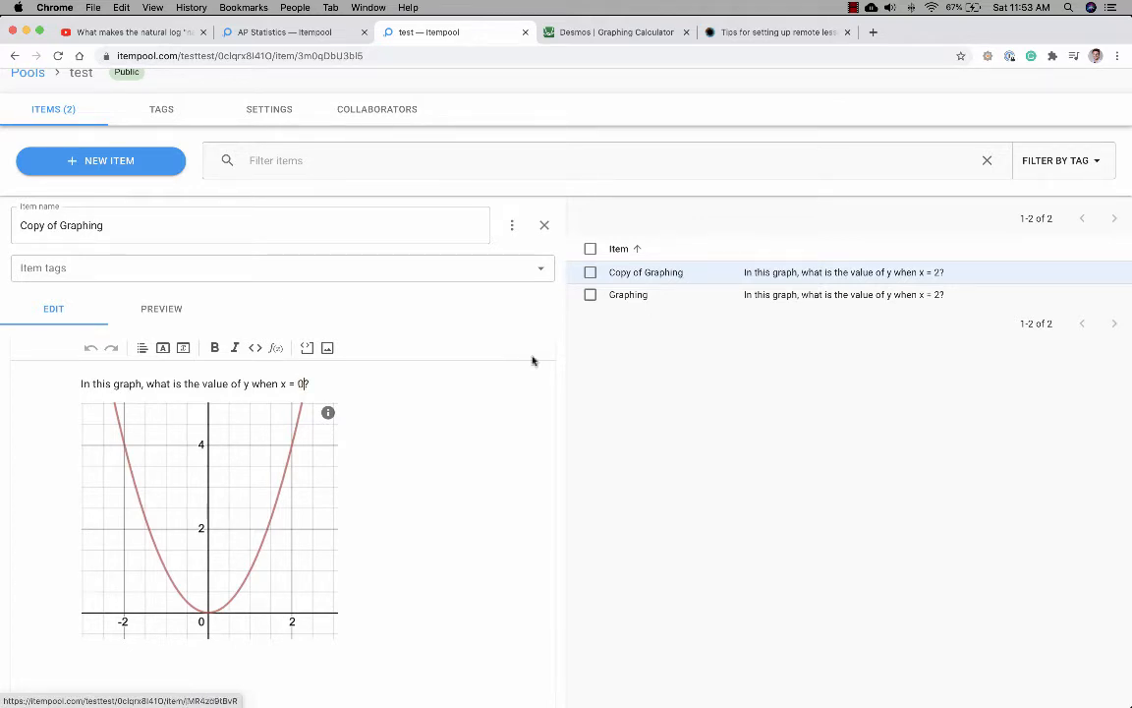
pyautogui.scroll(-3, 507, 372)
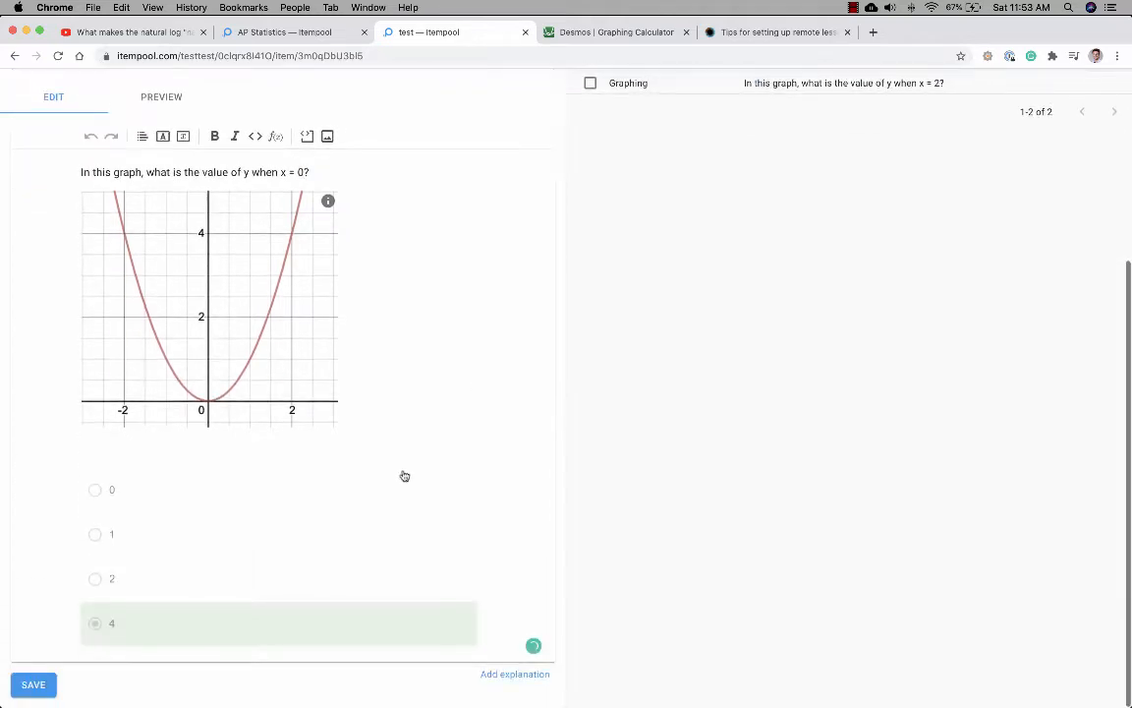
pyautogui.click(231, 567)
pyautogui.click(420, 290)
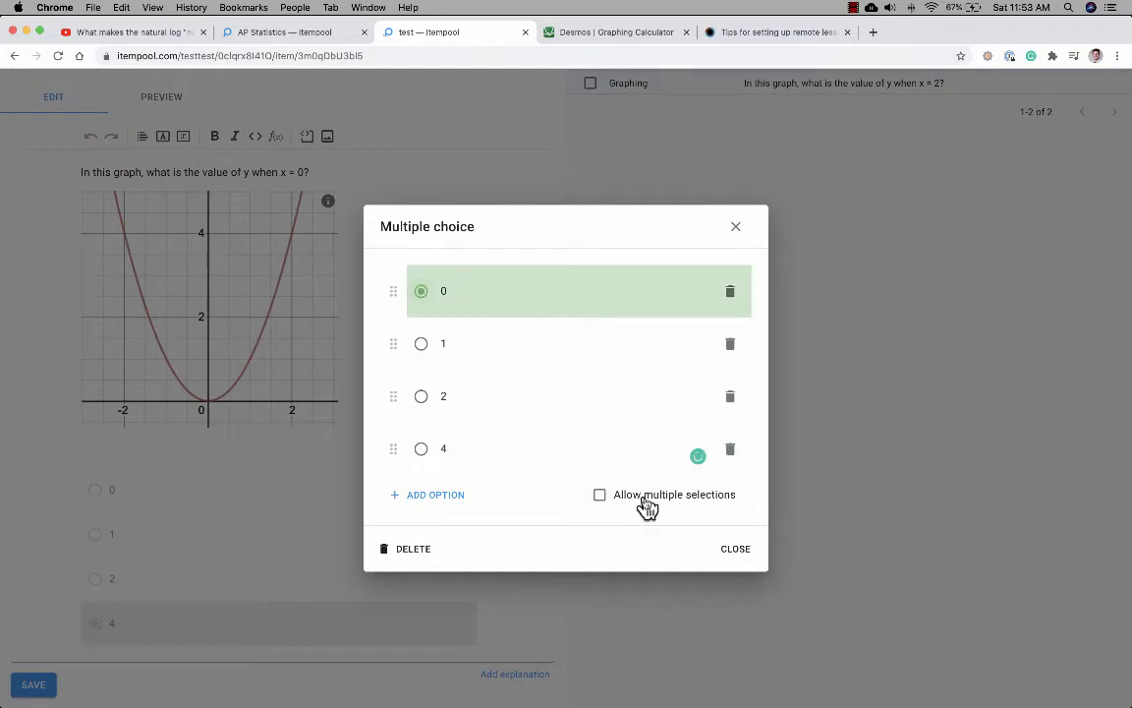
pyautogui.click(732, 551)
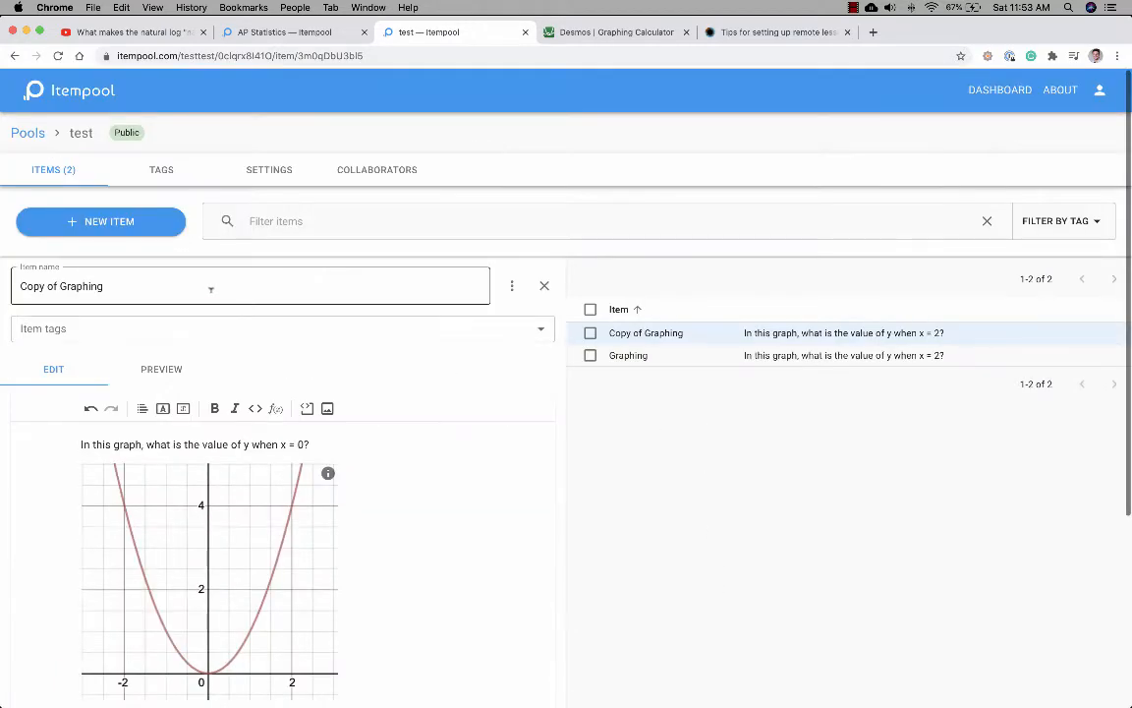
# Rename the duplicated item "Graphing 2" and save it.
pyautogui.click(209, 288)
pyautogui.write('Graphing 2')
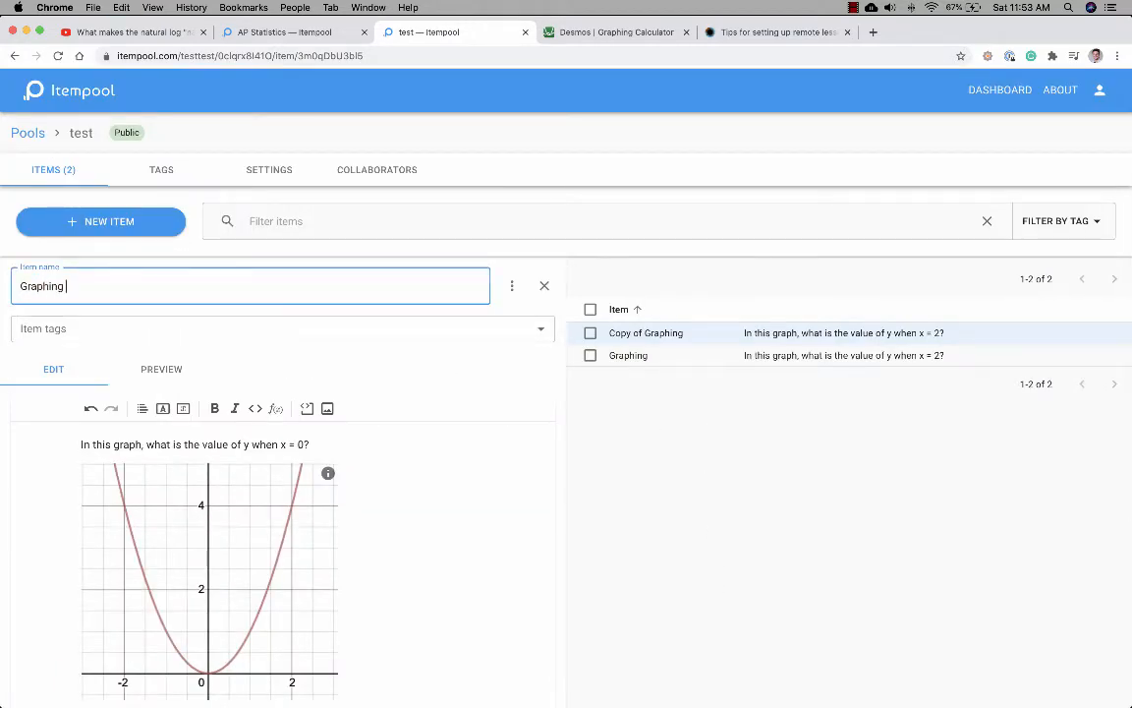
pyautogui.scroll(-4, 18, 617)
pyautogui.click(35, 685)
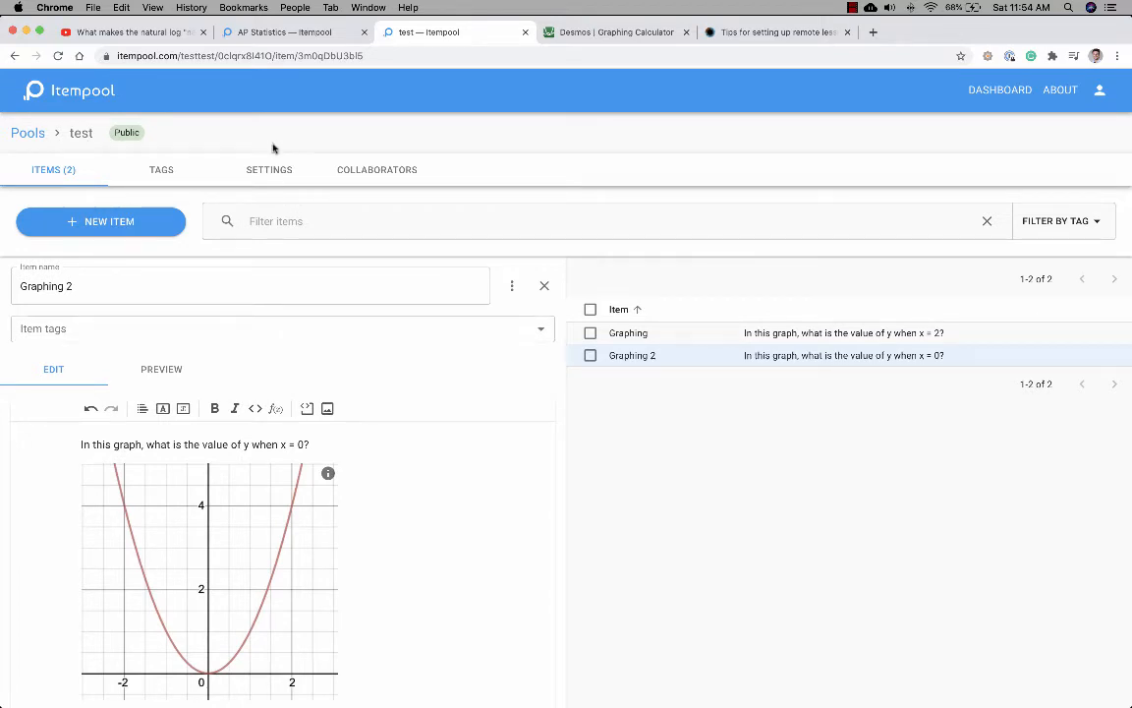
# Select both graphing items in the pool and add them to a new quiz named "test quiz".
pyautogui.click(268, 176)
pyautogui.click(71, 183)
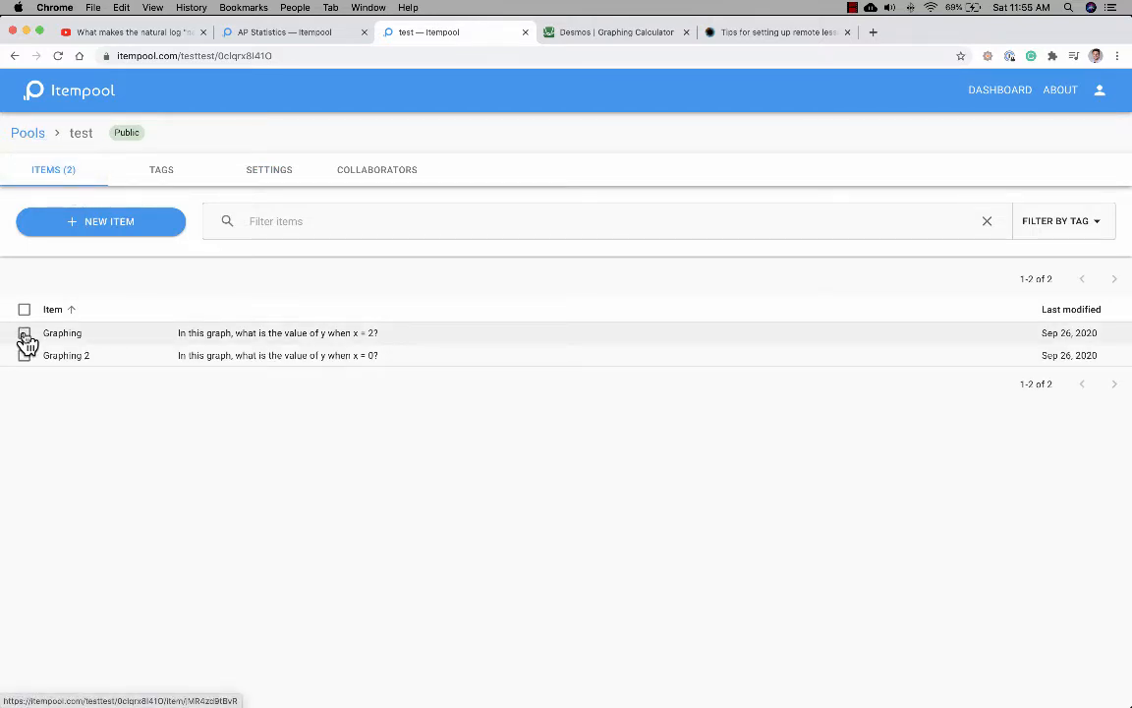
pyautogui.click(25, 334)
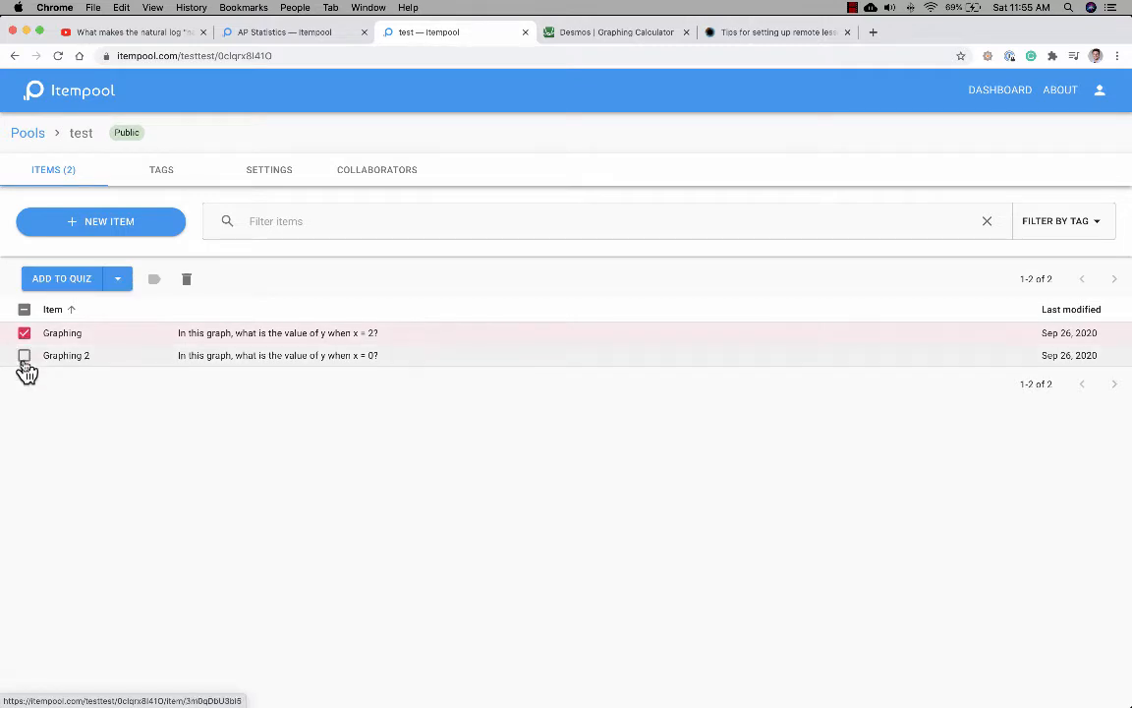
pyautogui.click(25, 355)
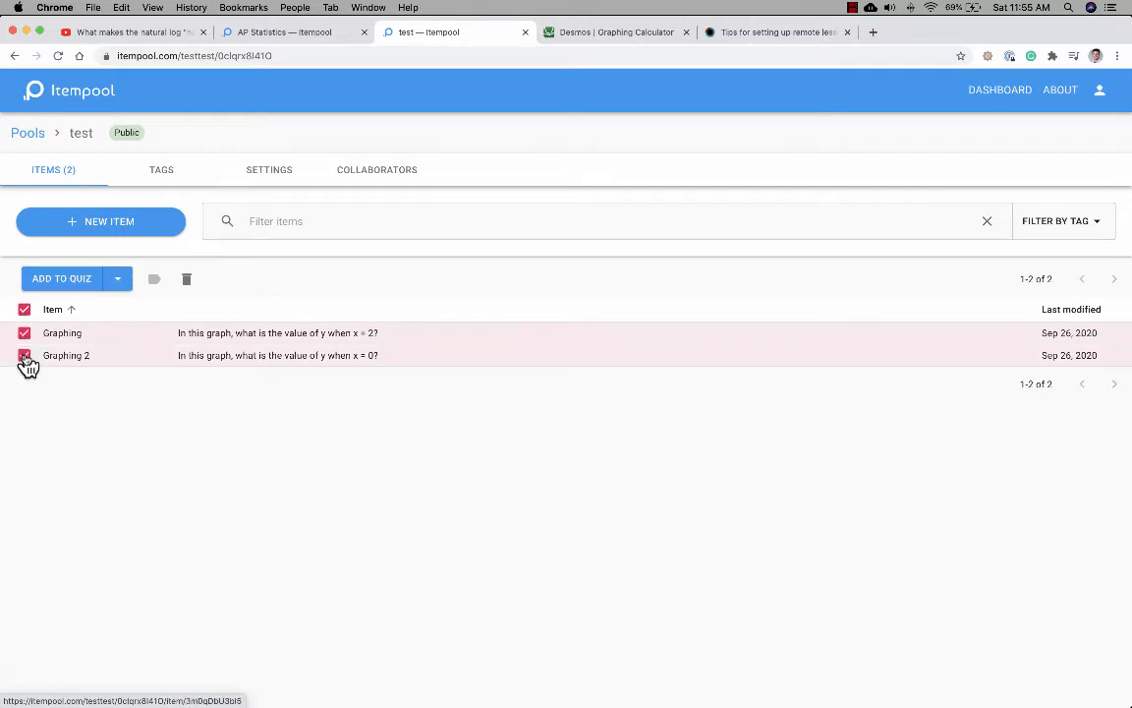
pyautogui.click(63, 282)
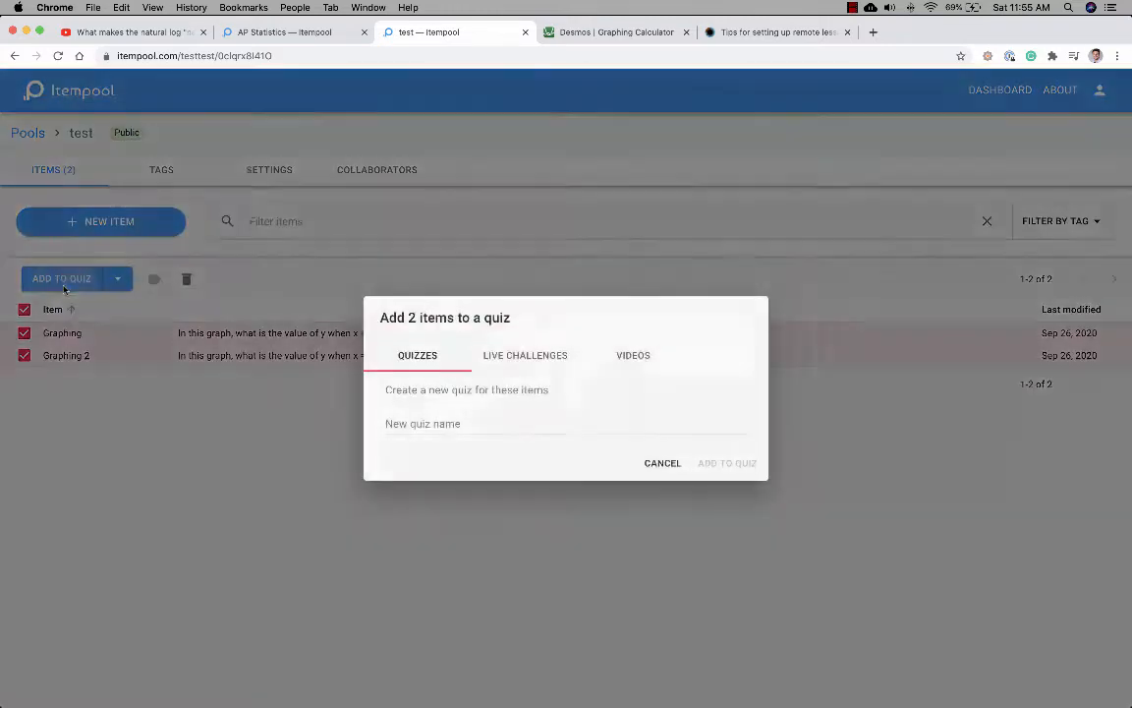
pyautogui.click(488, 415)
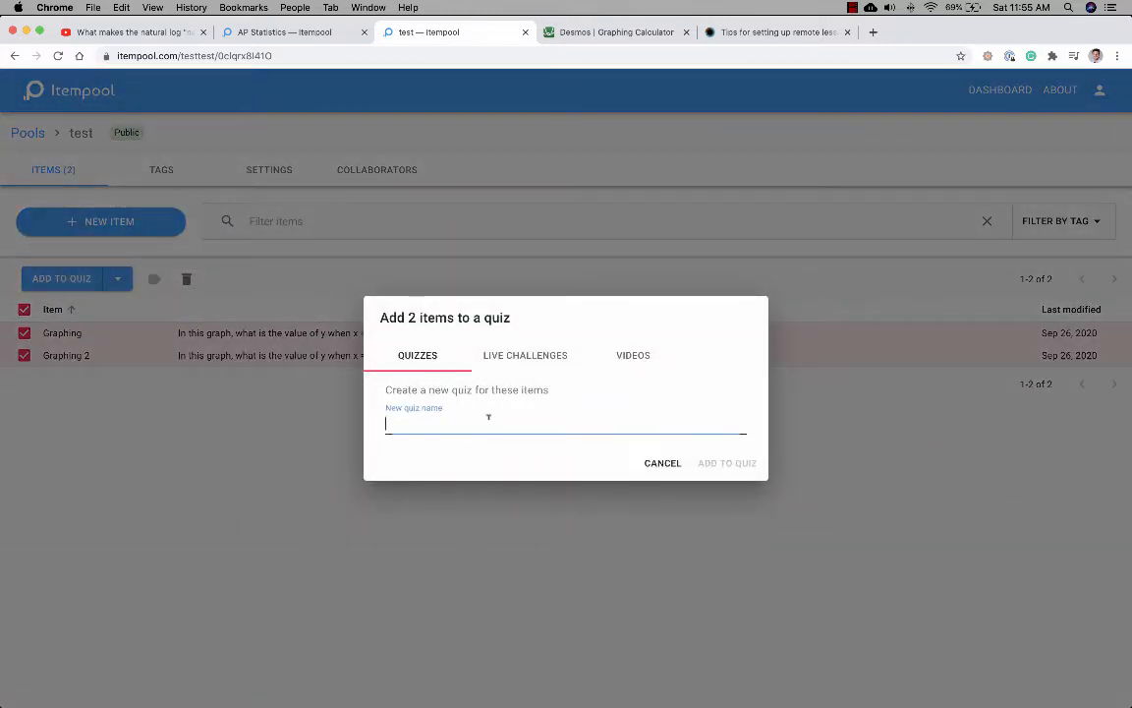
pyautogui.write('test quiz')
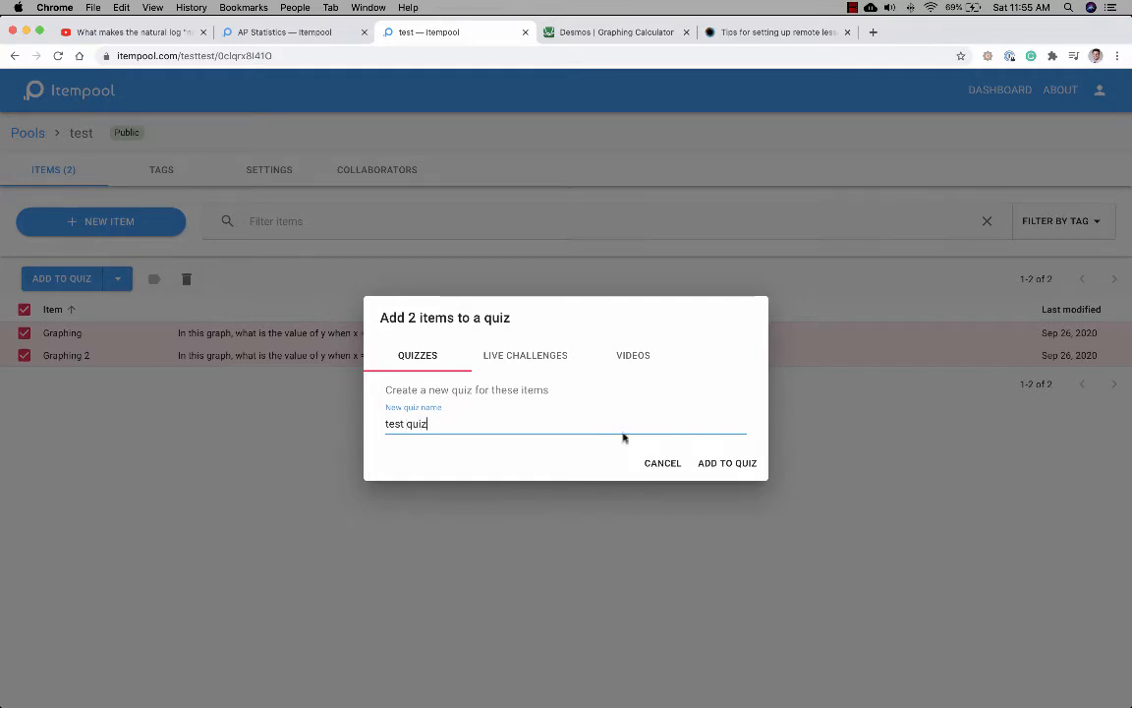
pyautogui.click(738, 471)
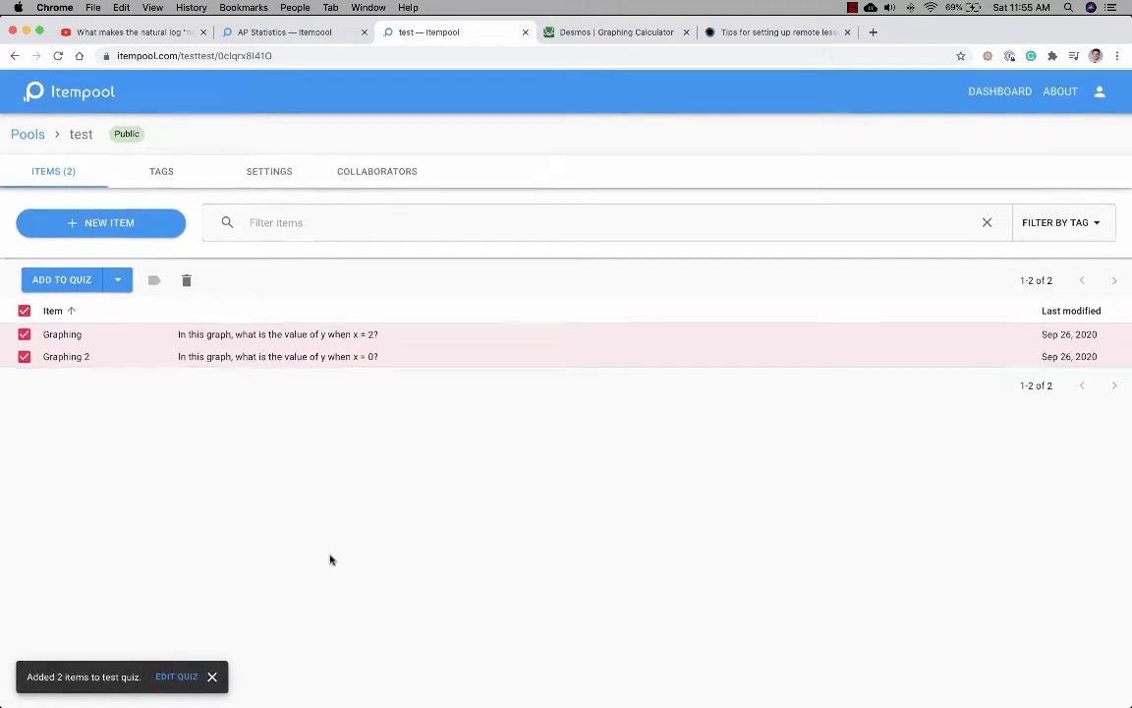
# Open the new quiz for editing and move the x = 0 question above the x = 2 question.
pyautogui.click(176, 675)
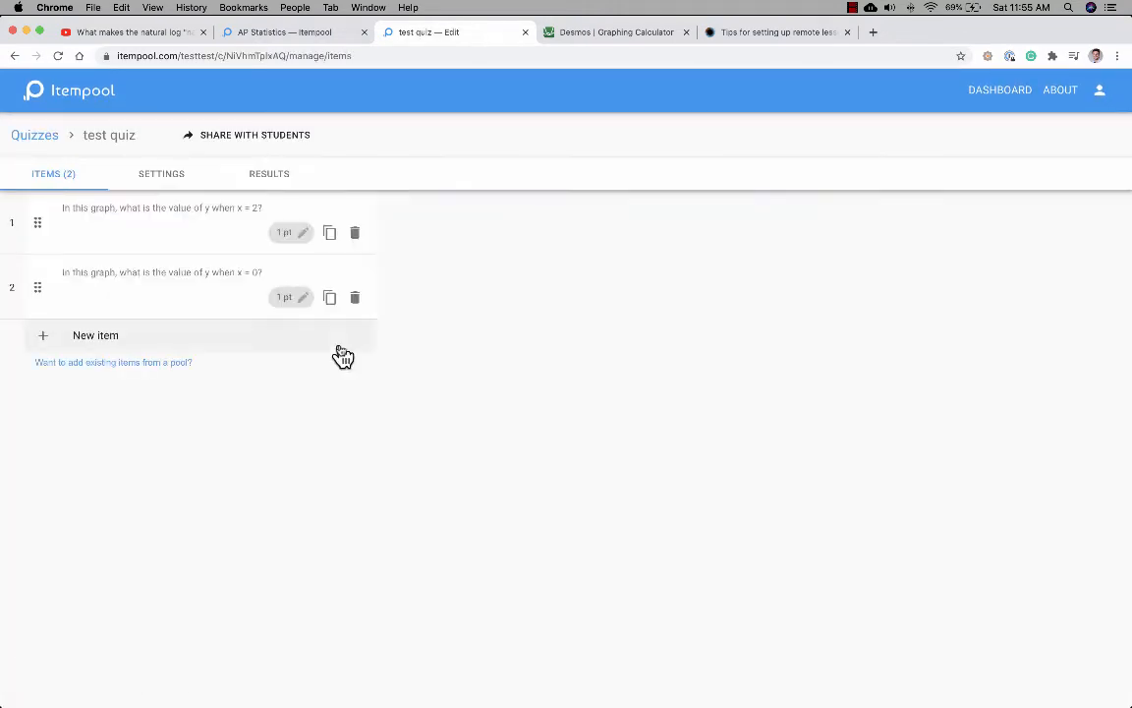
pyautogui.click(180, 242)
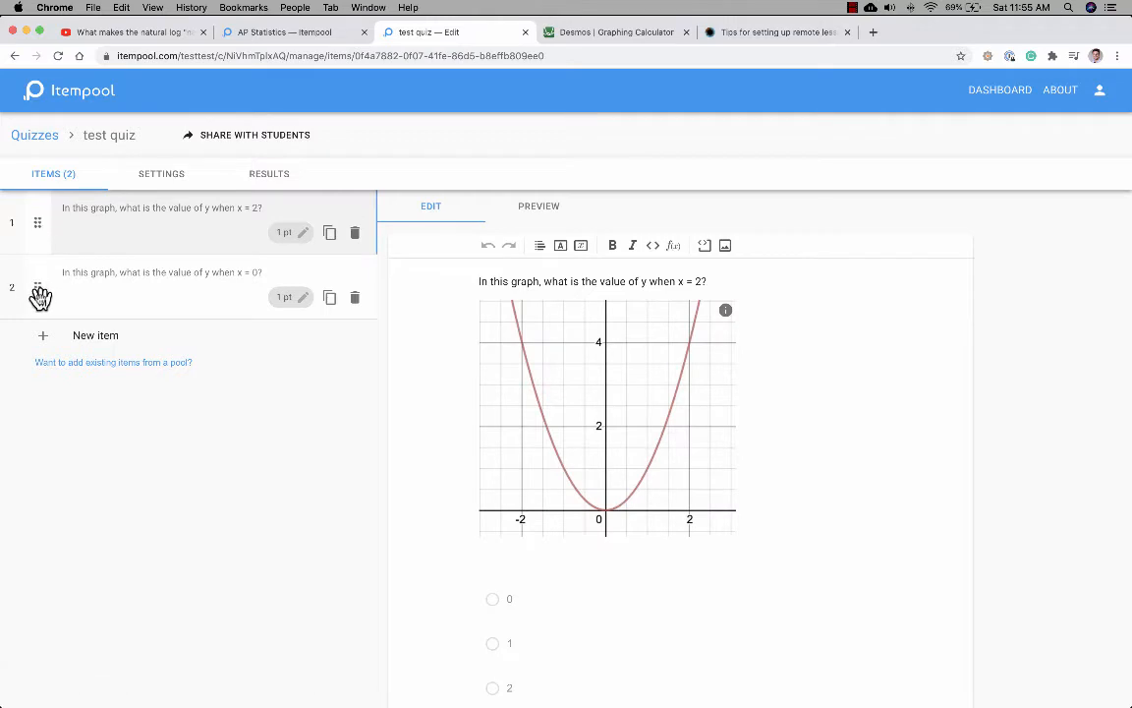
pyautogui.click(75, 301)
pyautogui.moveTo(78, 301); pyautogui.dragTo(32, 220)
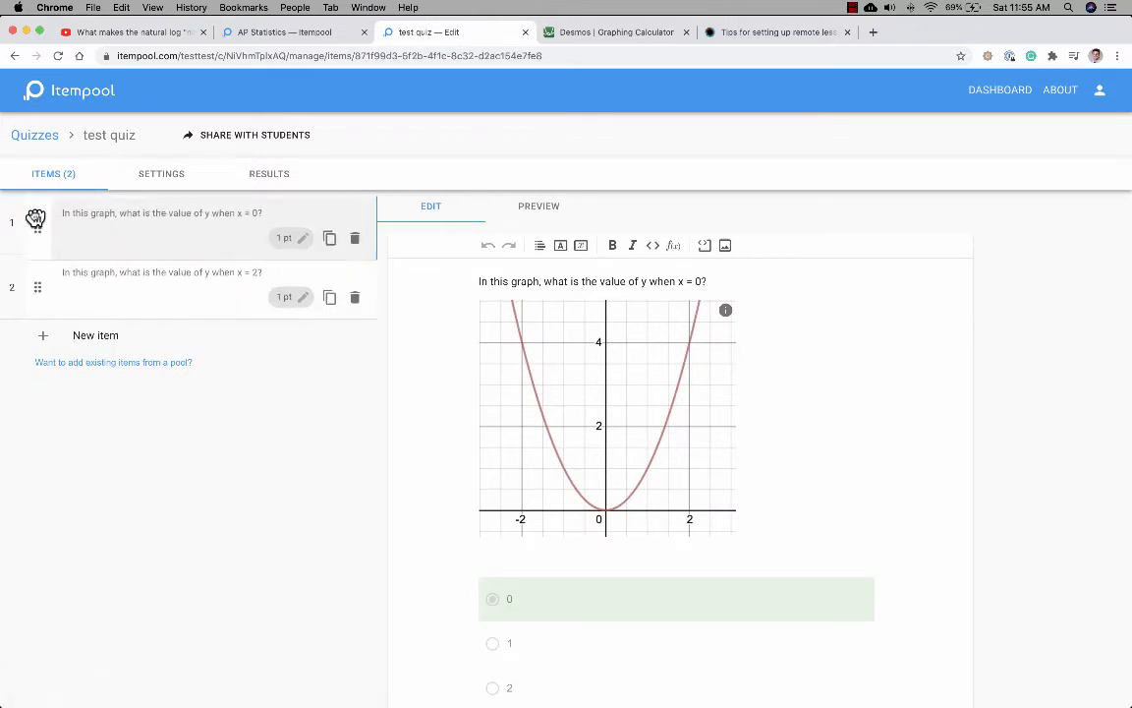
# Look over the quiz's settings, return to its items and display the link for sharing it with students.
pyautogui.click(180, 177)
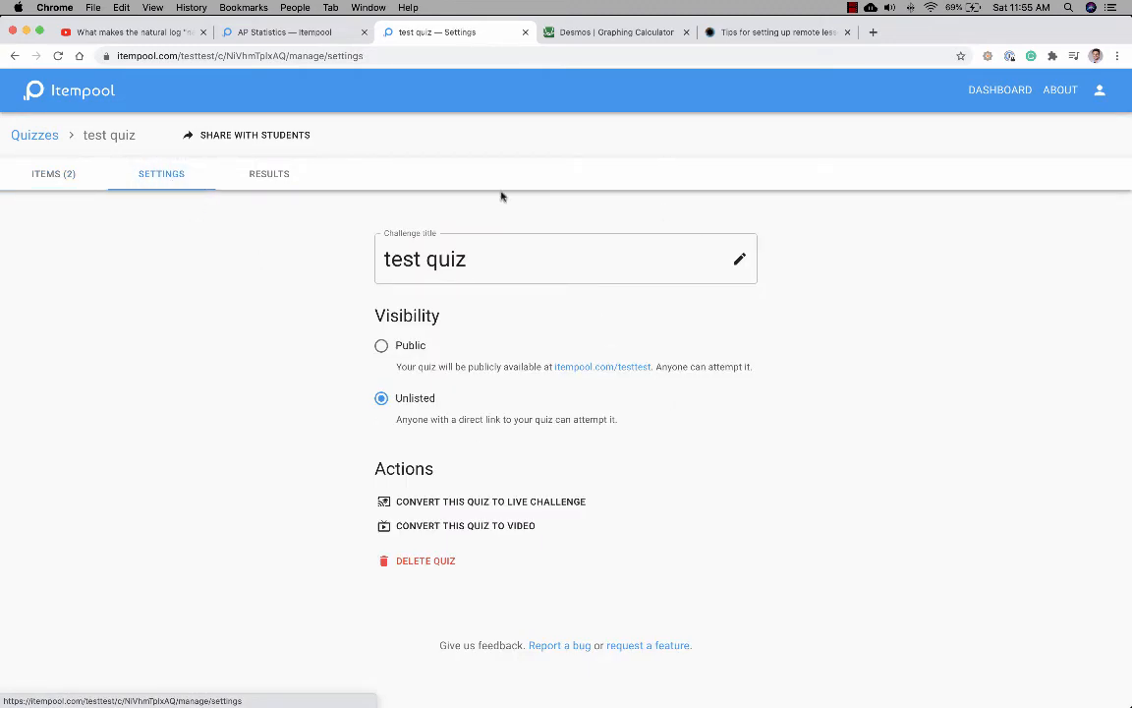
pyautogui.click(63, 179)
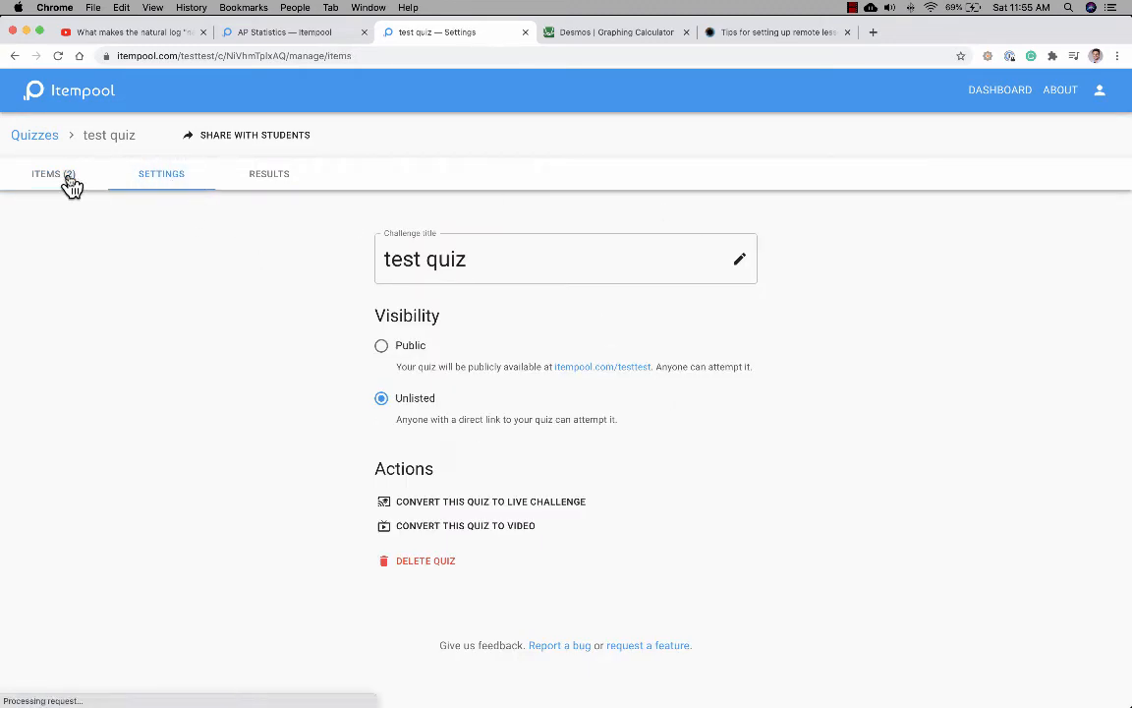
pyautogui.click(266, 145)
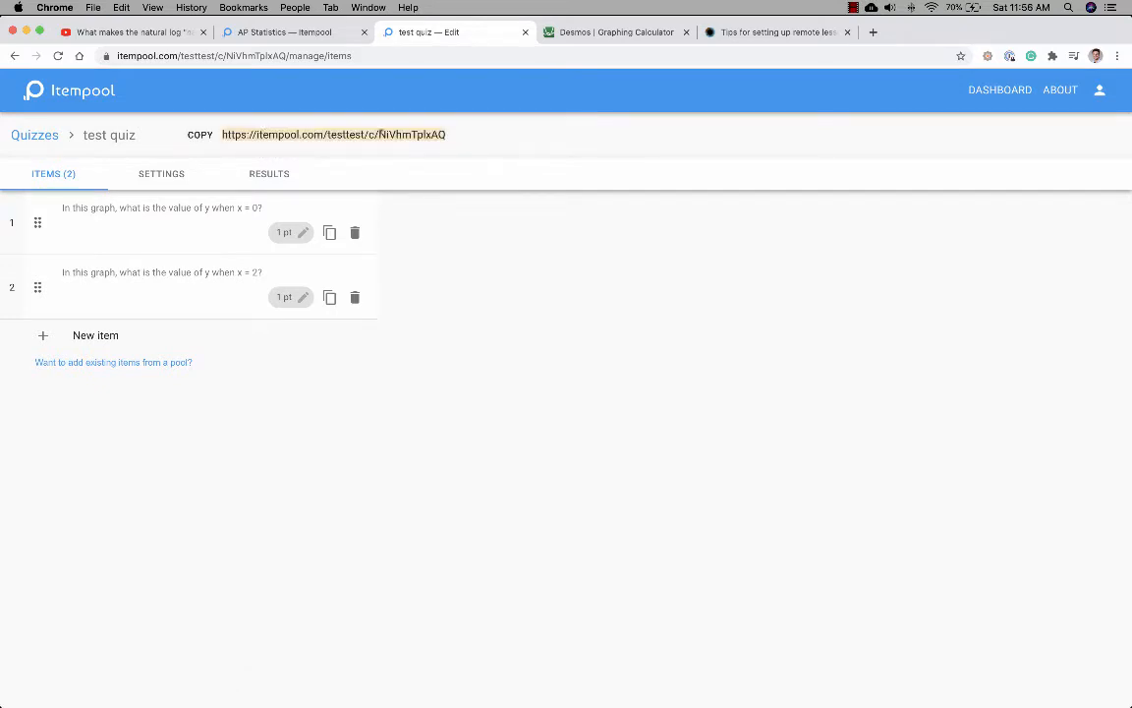
# Switch to the incognito browser window, load the quiz's share link and start the quiz.
pyautogui.hotkey('ctrl', 'Up')
pyautogui.click(381, 230)
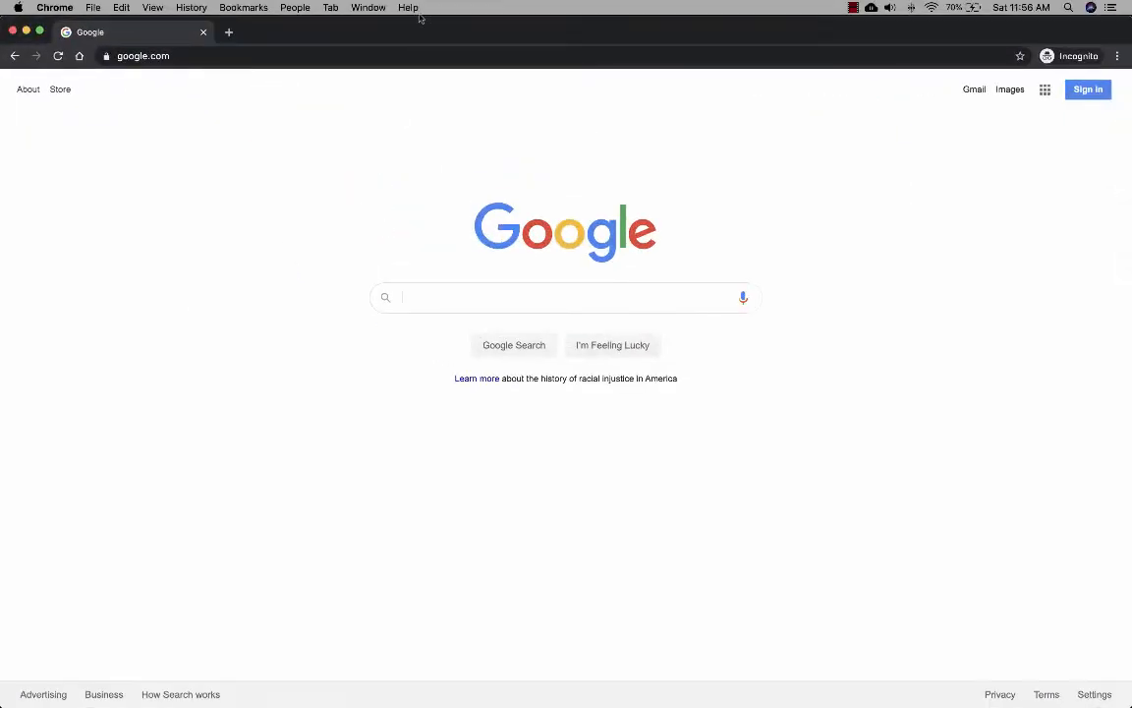
pyautogui.click(341, 49)
pyautogui.write('itempool.com/testtest/c/NiVhmTplxAQ')
pyautogui.press('Return')
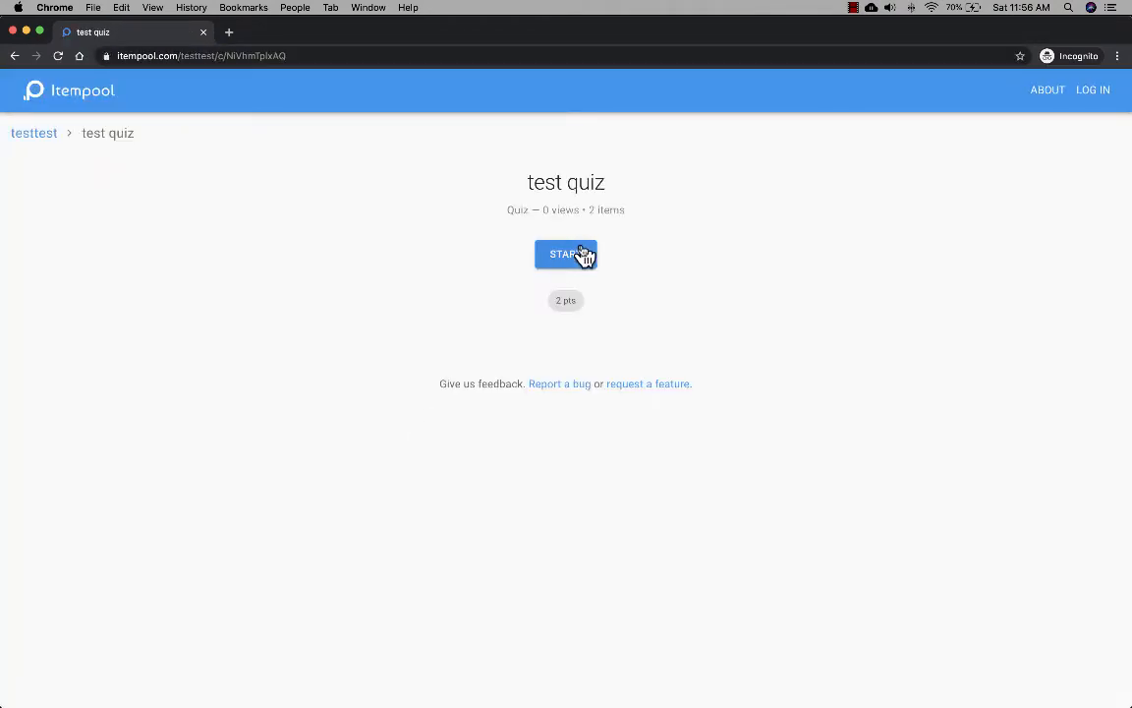
pyautogui.click(581, 252)
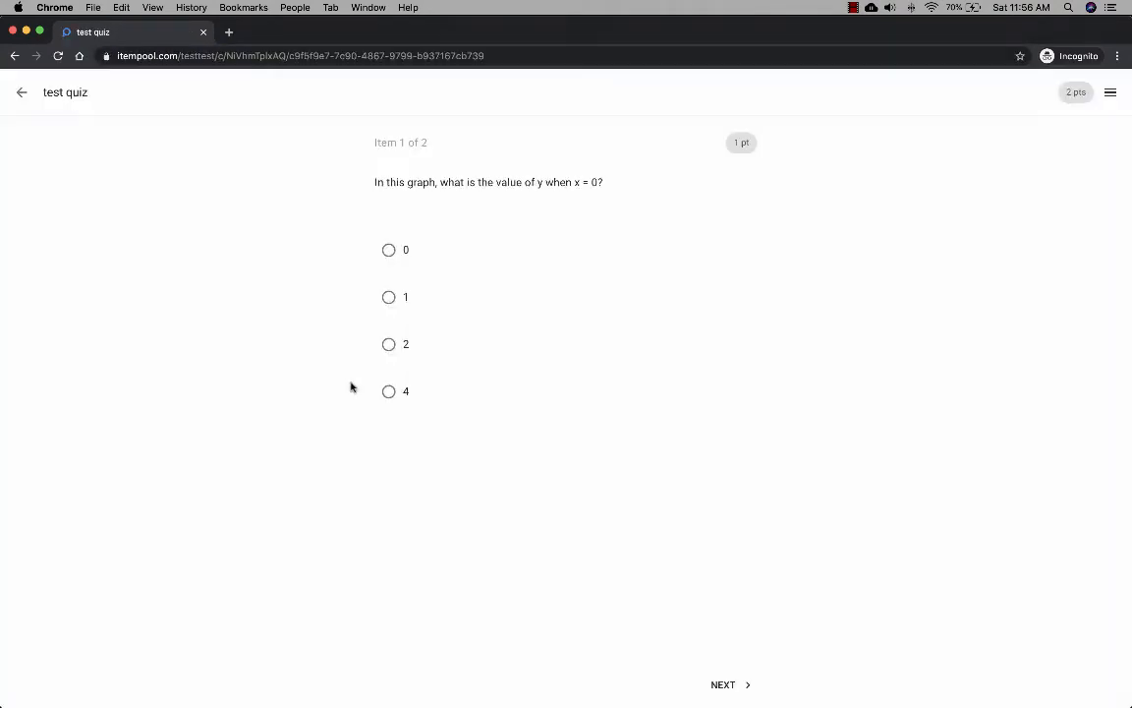
# Answer 1 to the first question and 4 to the second, checking each answer, and finish the quiz.
pyautogui.click(403, 521)
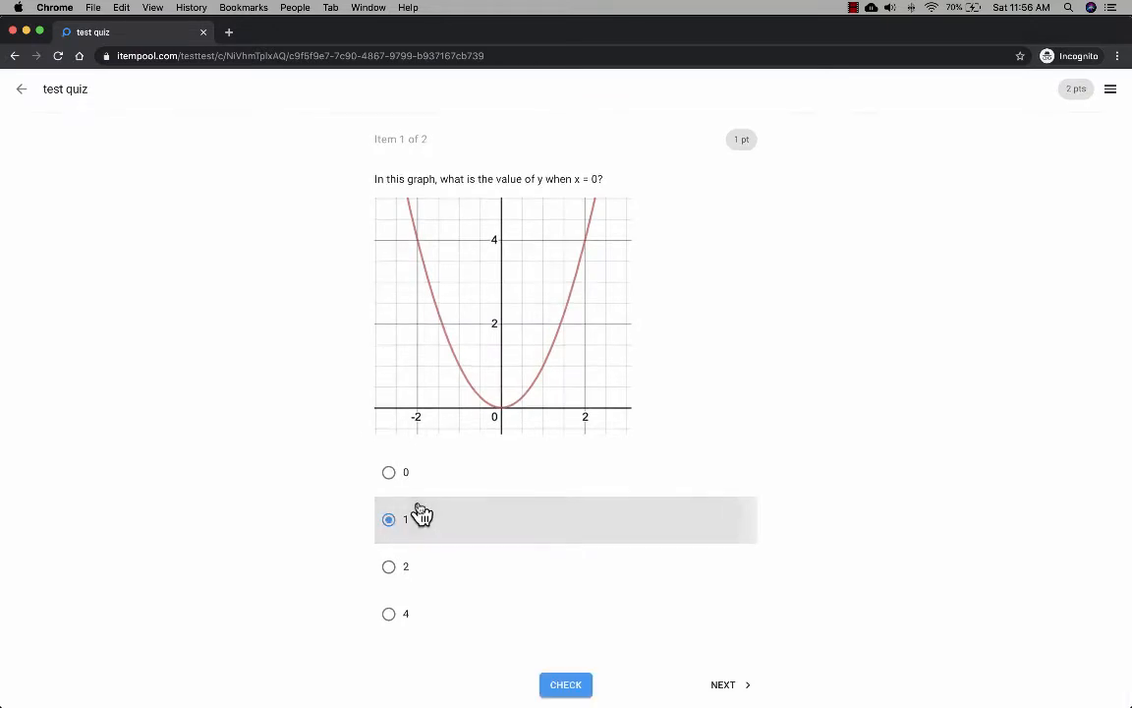
pyautogui.click(580, 688)
pyautogui.click(719, 688)
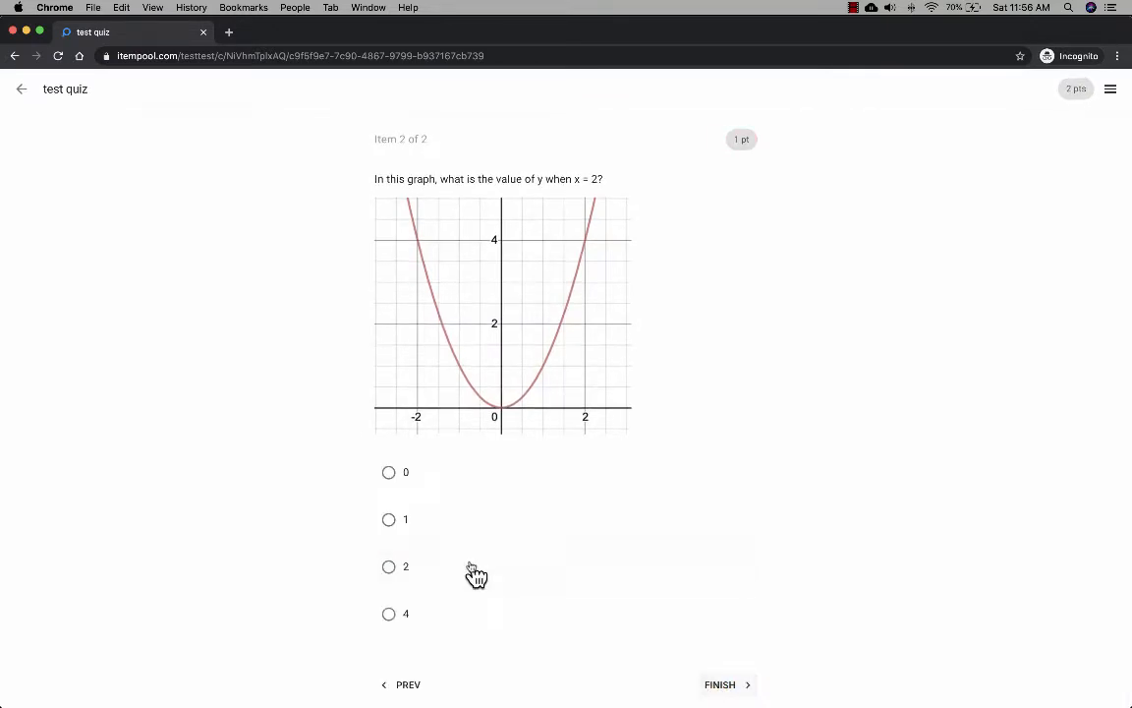
pyautogui.click(451, 629)
pyautogui.click(565, 686)
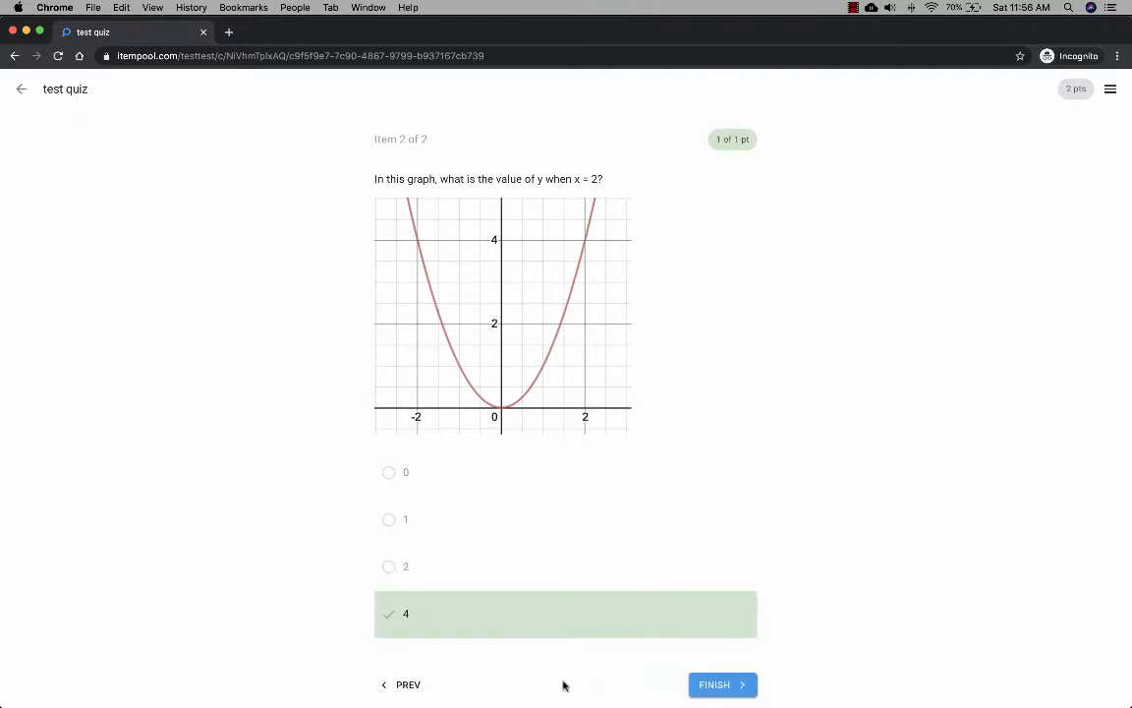
pyautogui.click(701, 685)
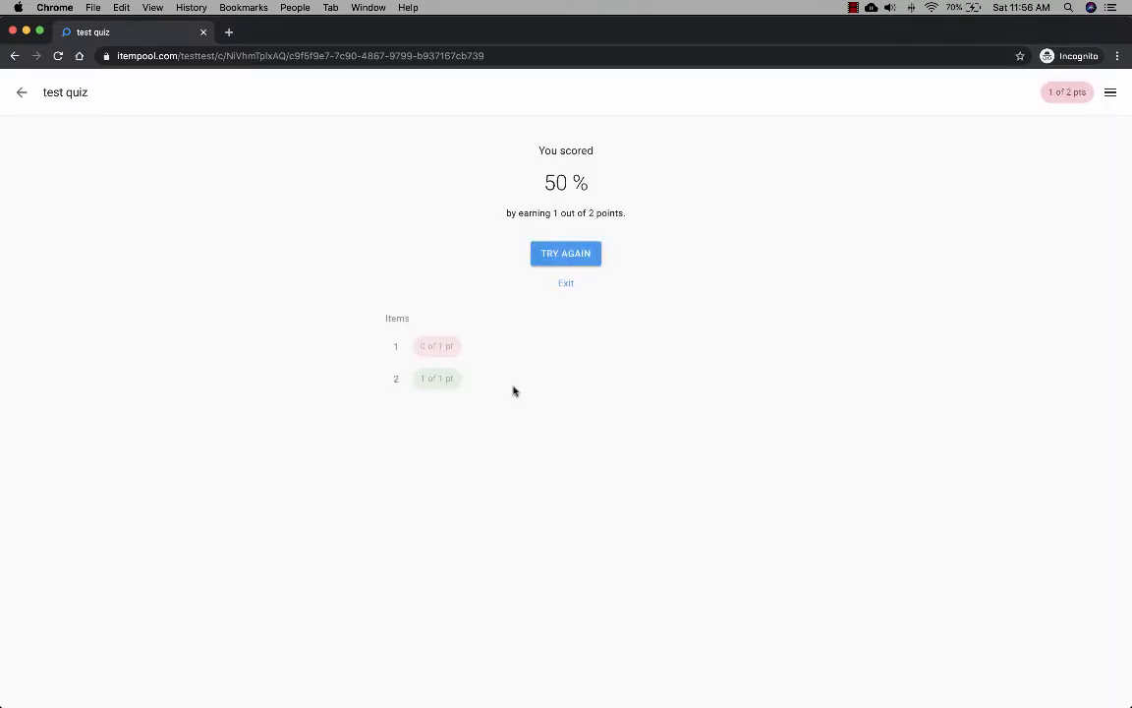
# Switch back to the teacher's browser window and view the student results of the test quiz.
pyautogui.hotkey('ctrl', 'Up')
pyautogui.click(347, 255)
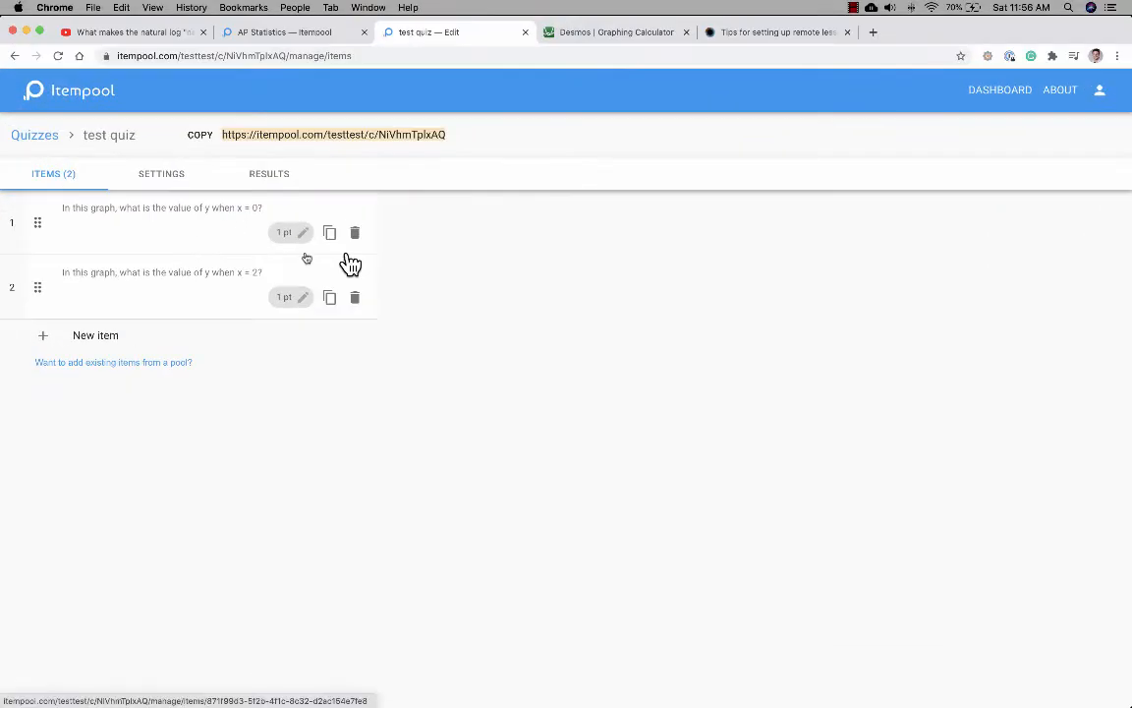
pyautogui.click(260, 177)
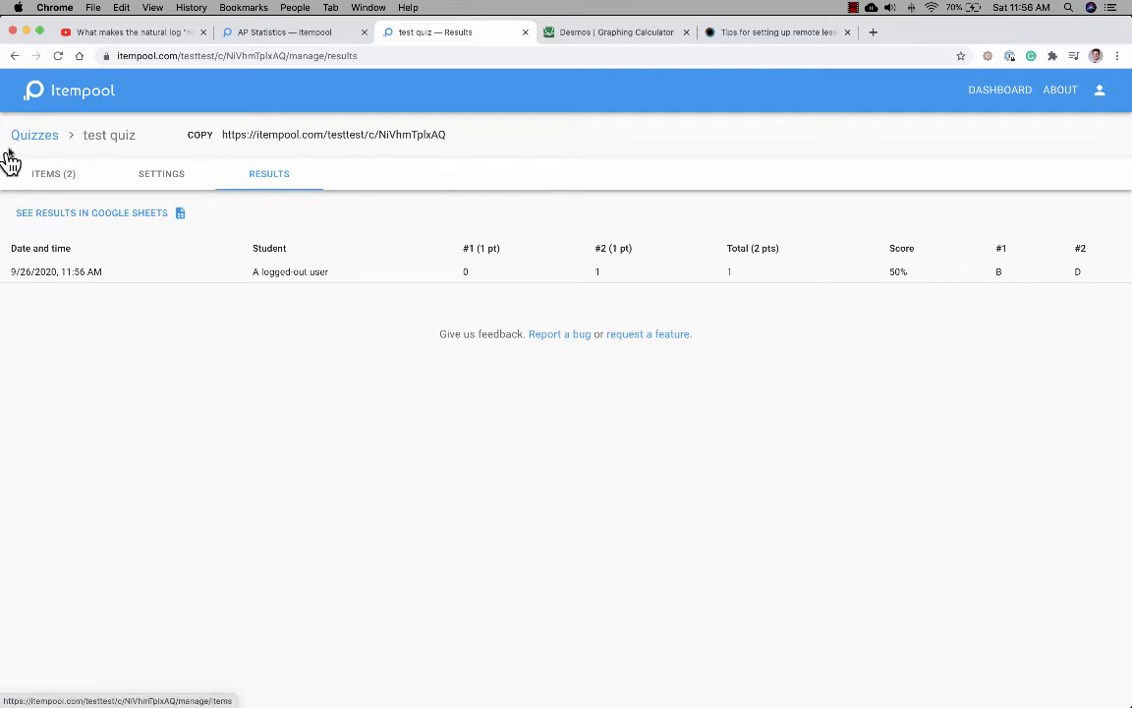
# Return to the dashboard by way of the quiz list and look over its teaching and pool sections.
pyautogui.click(40, 140)
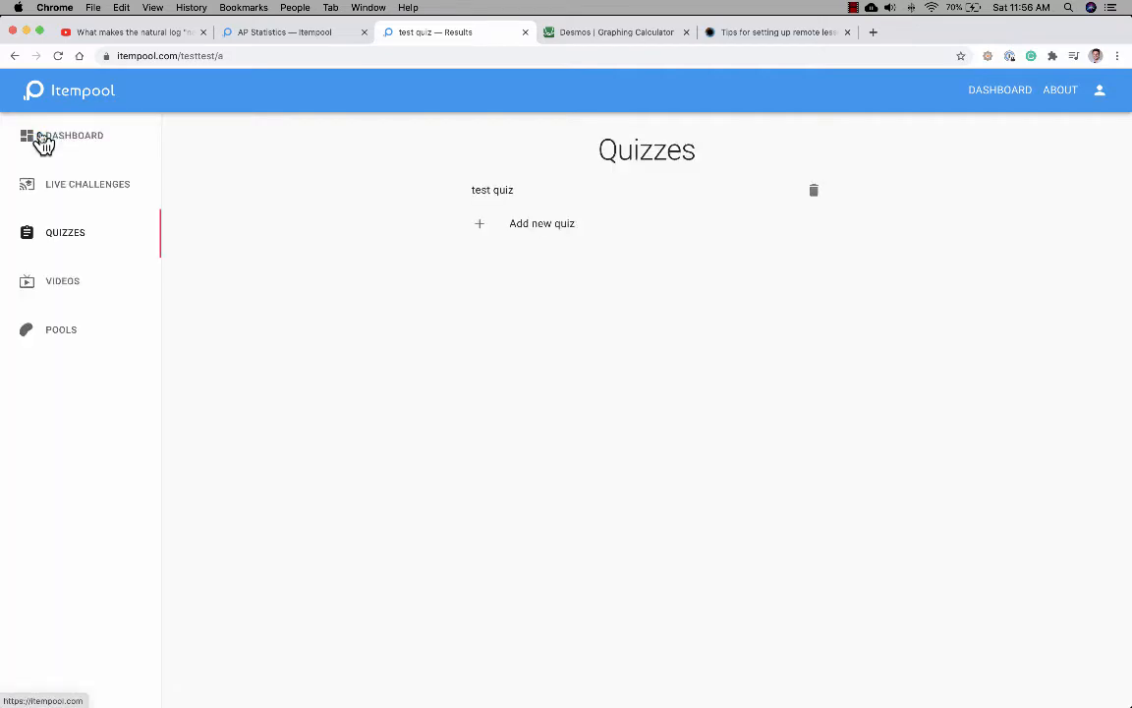
pyautogui.click(98, 136)
pyautogui.scroll(-2, 427, 423)
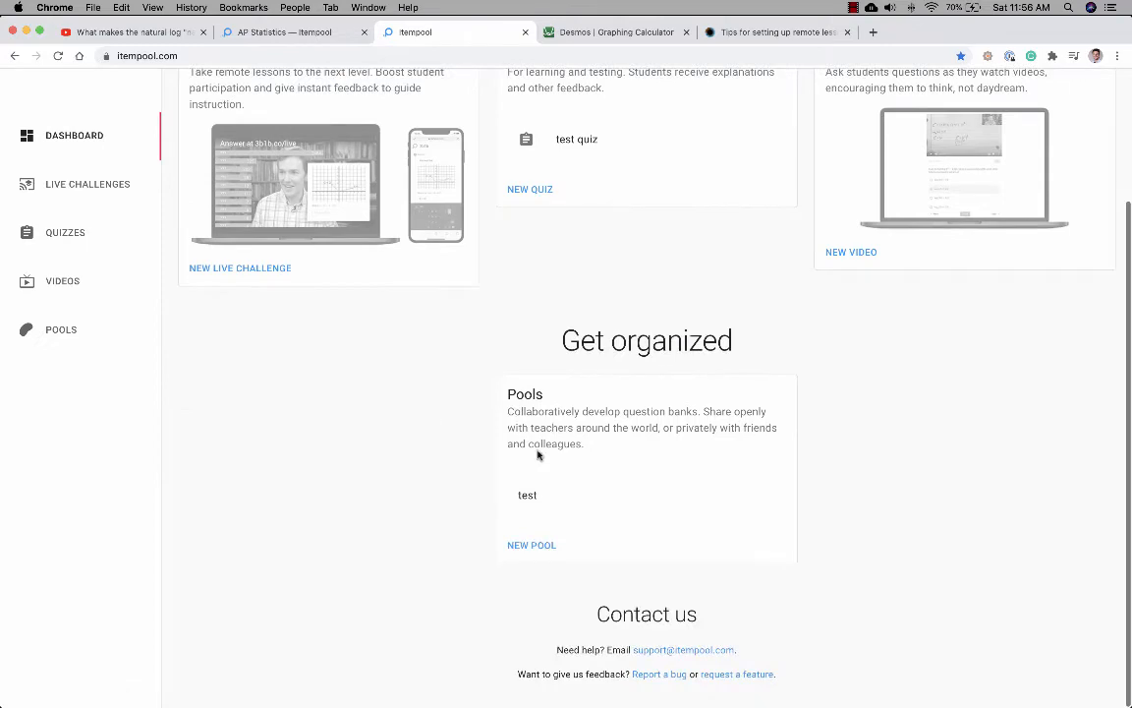
pyautogui.scroll(3, 537, 454)
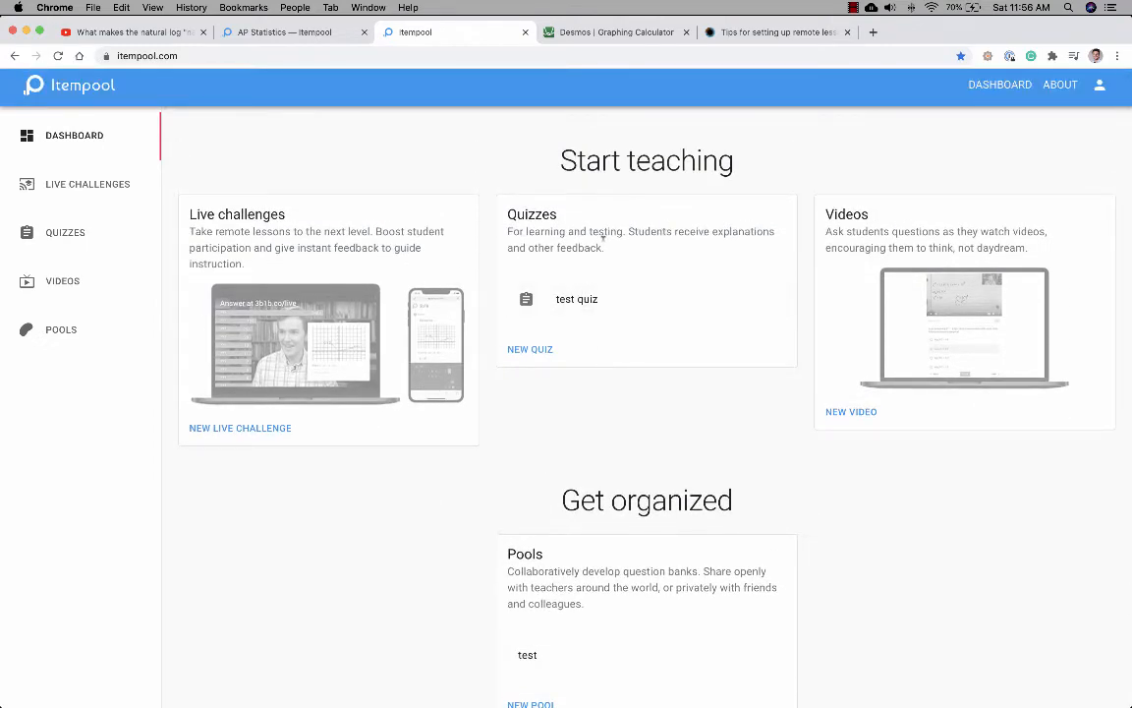
# Open the test pool from the dashboard's pool section.
pyautogui.scroll(-2, 598, 256)
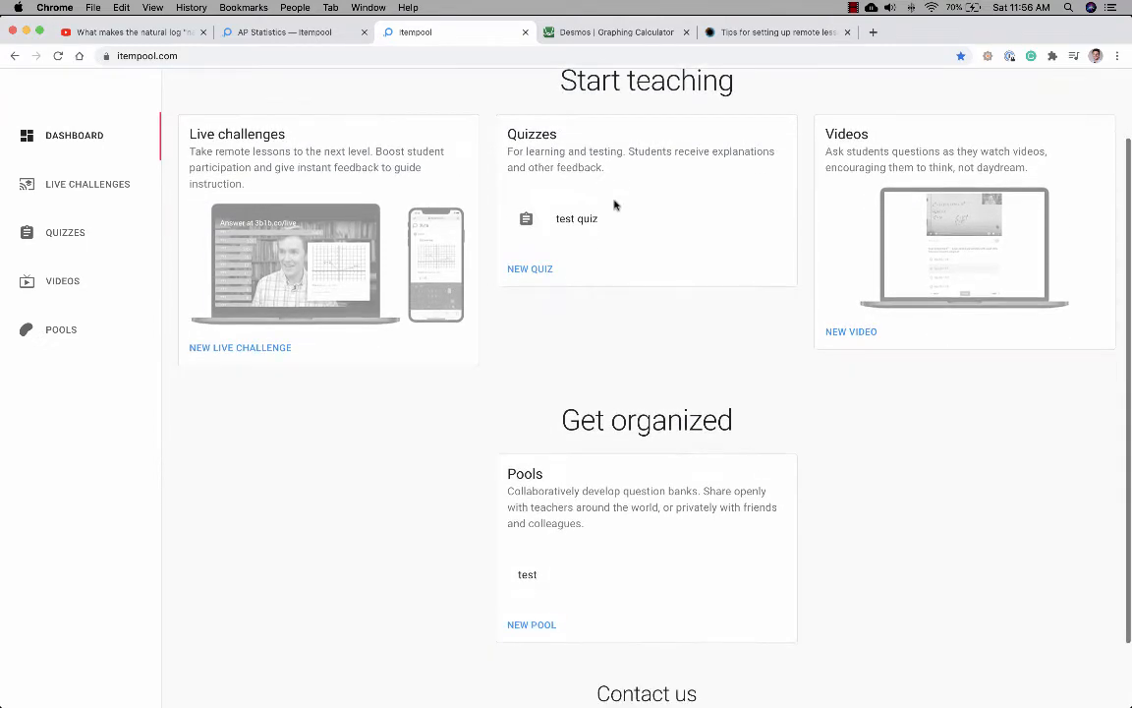
pyautogui.scroll(-1, 614, 205)
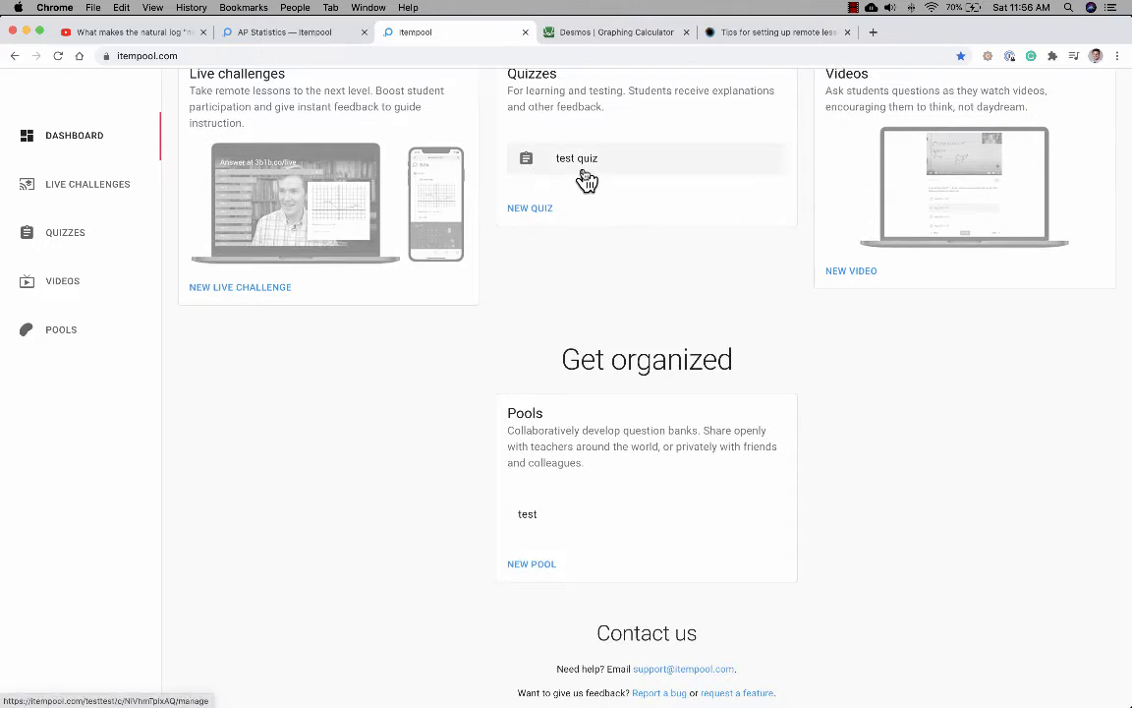
pyautogui.click(553, 519)
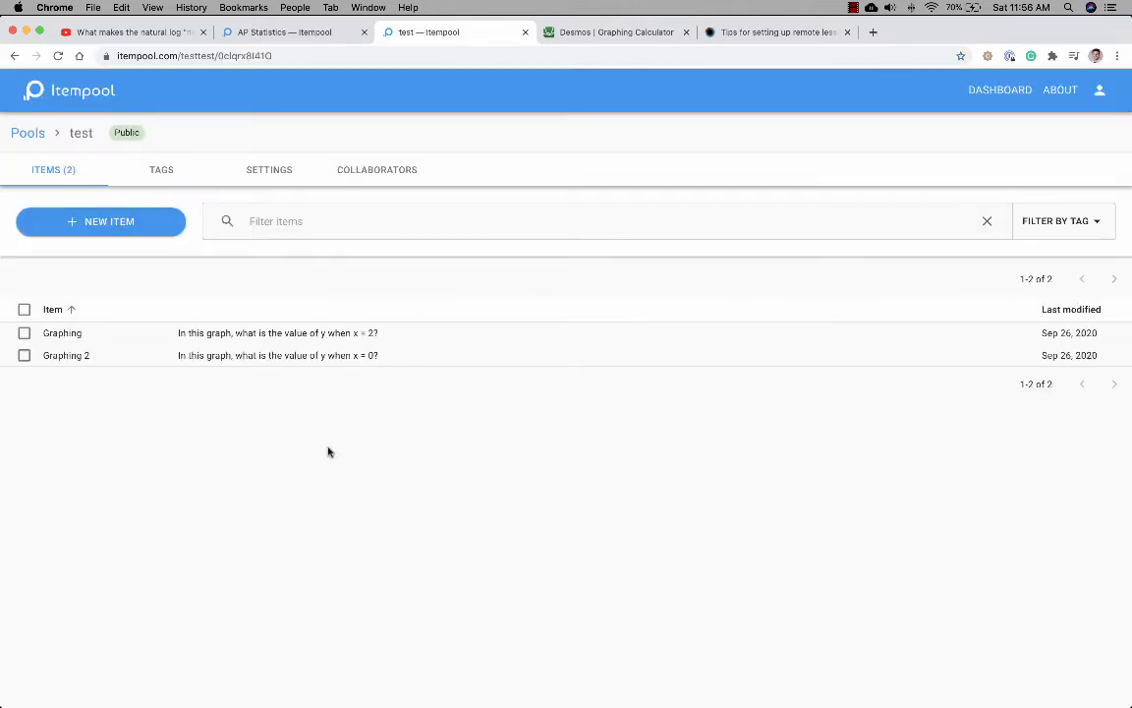
# Select both graphing items in the pool and add them to a new live challenge named "test live challenge".
pyautogui.click(24, 333)
pyautogui.click(24, 356)
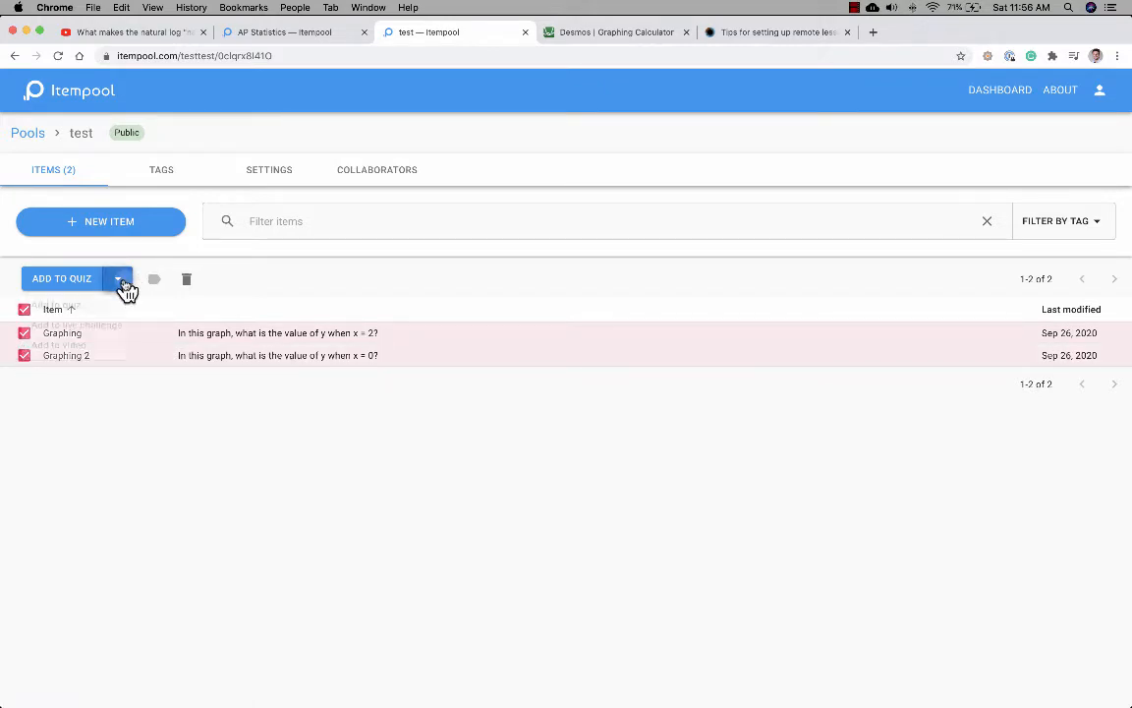
pyautogui.click(119, 281)
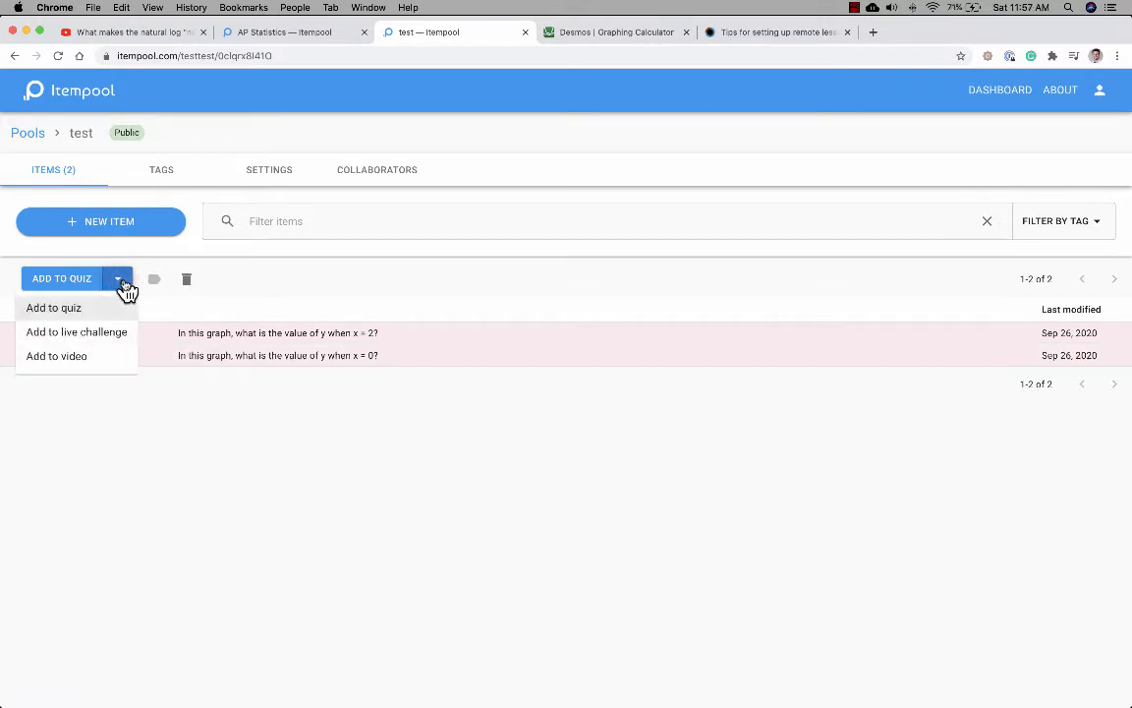
pyautogui.click(118, 336)
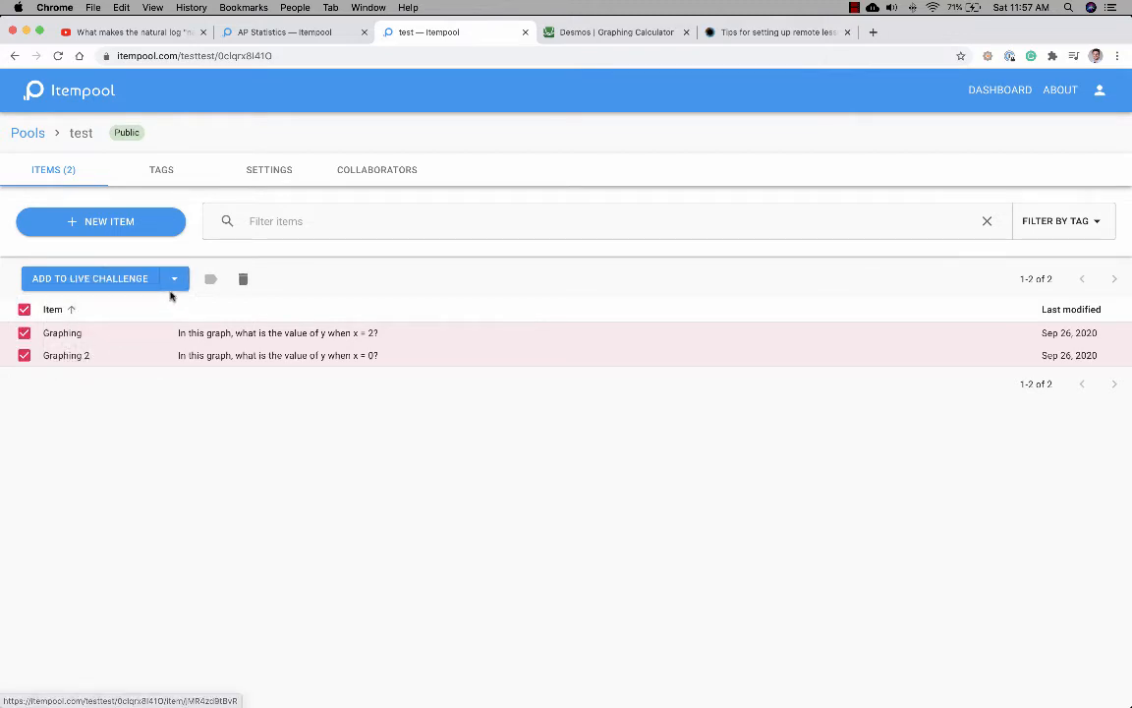
pyautogui.click(118, 285)
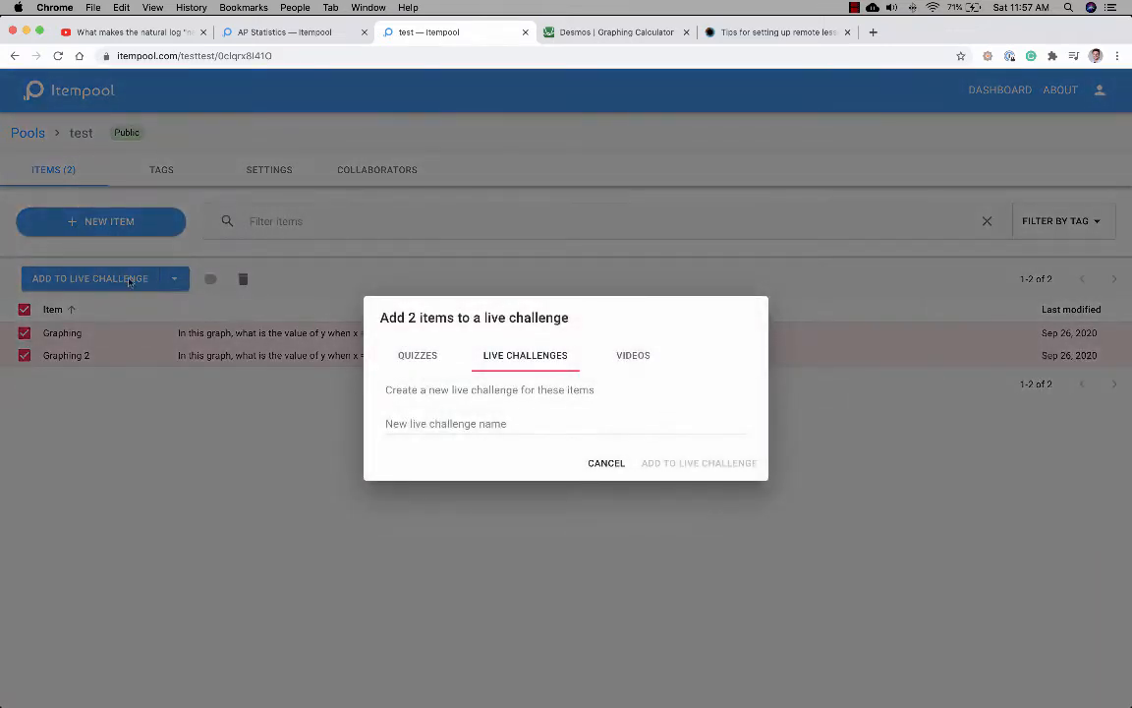
pyautogui.click(502, 419)
pyautogui.write('test live')
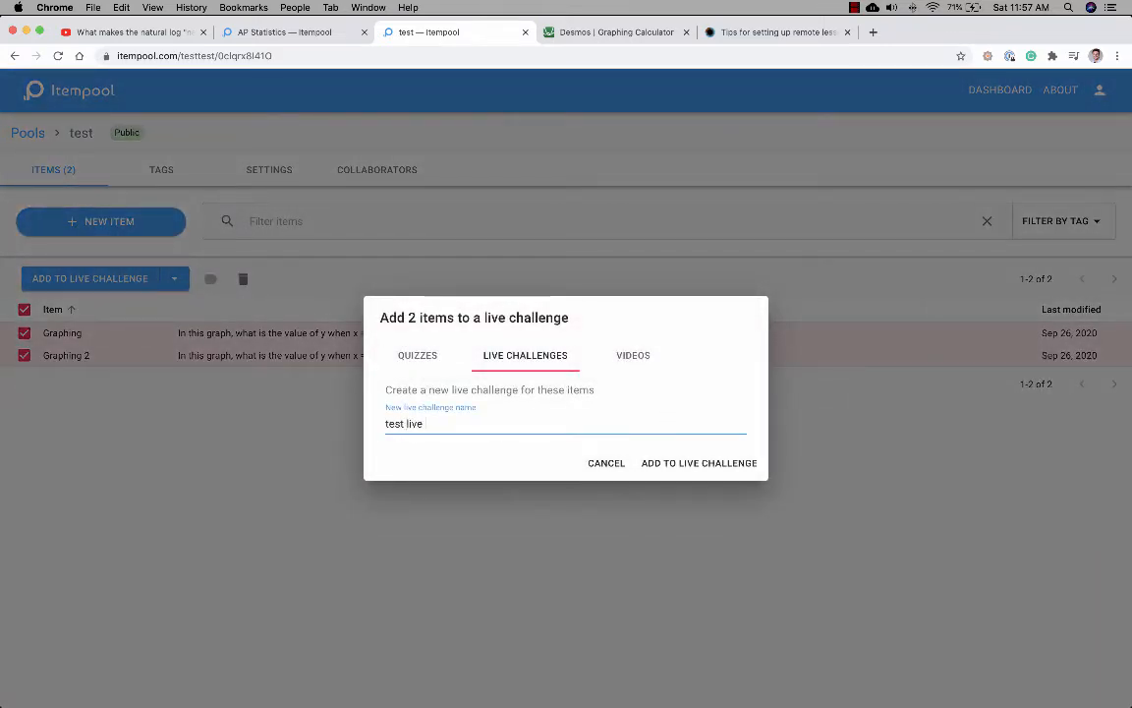
pyautogui.write(' challenge')
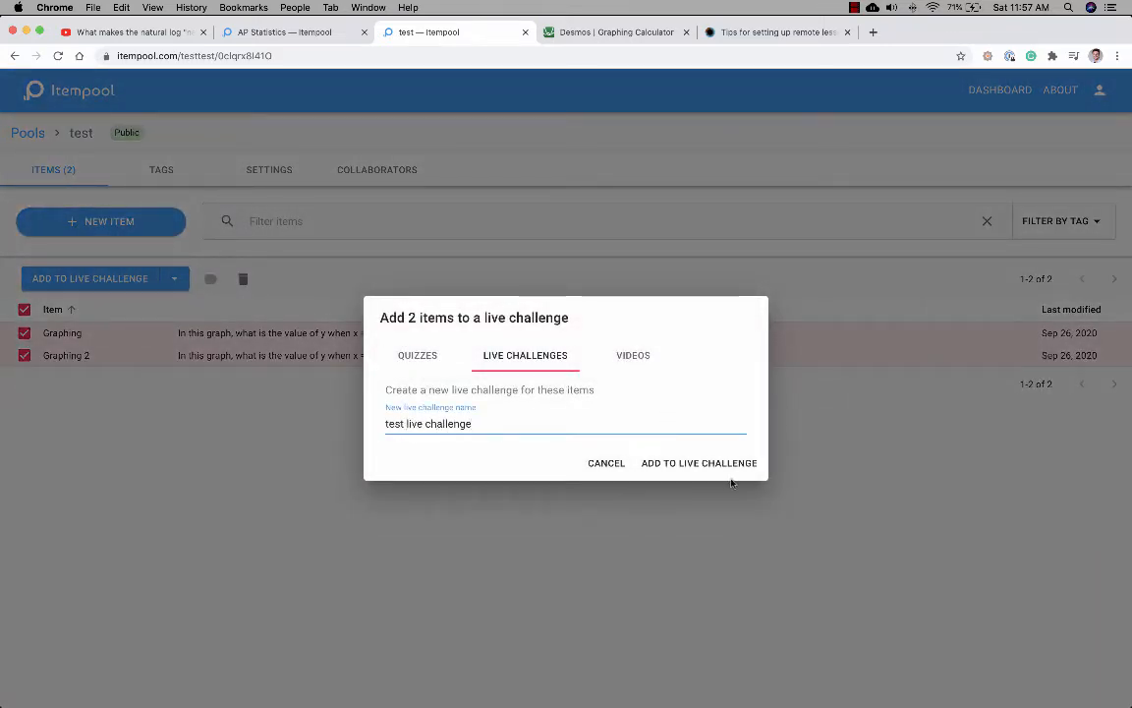
pyautogui.click(734, 470)
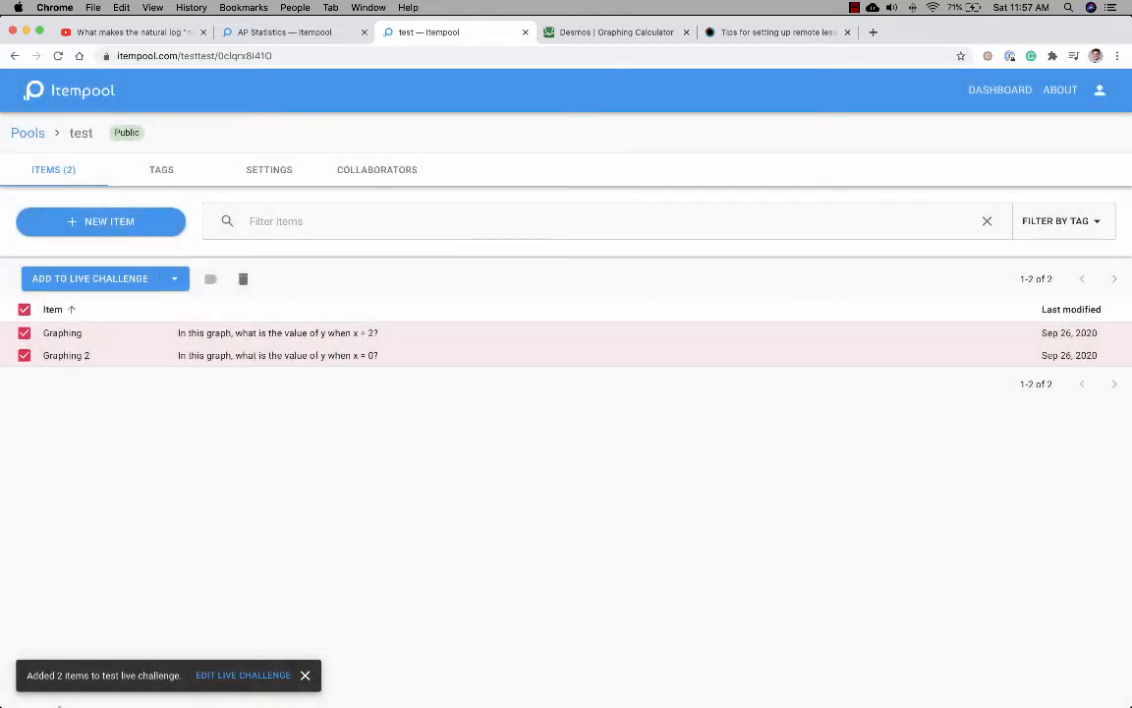
# Administer test live challenge, copying the student answer link itempool.com/testtest/live and going live.
pyautogui.click(214, 675)
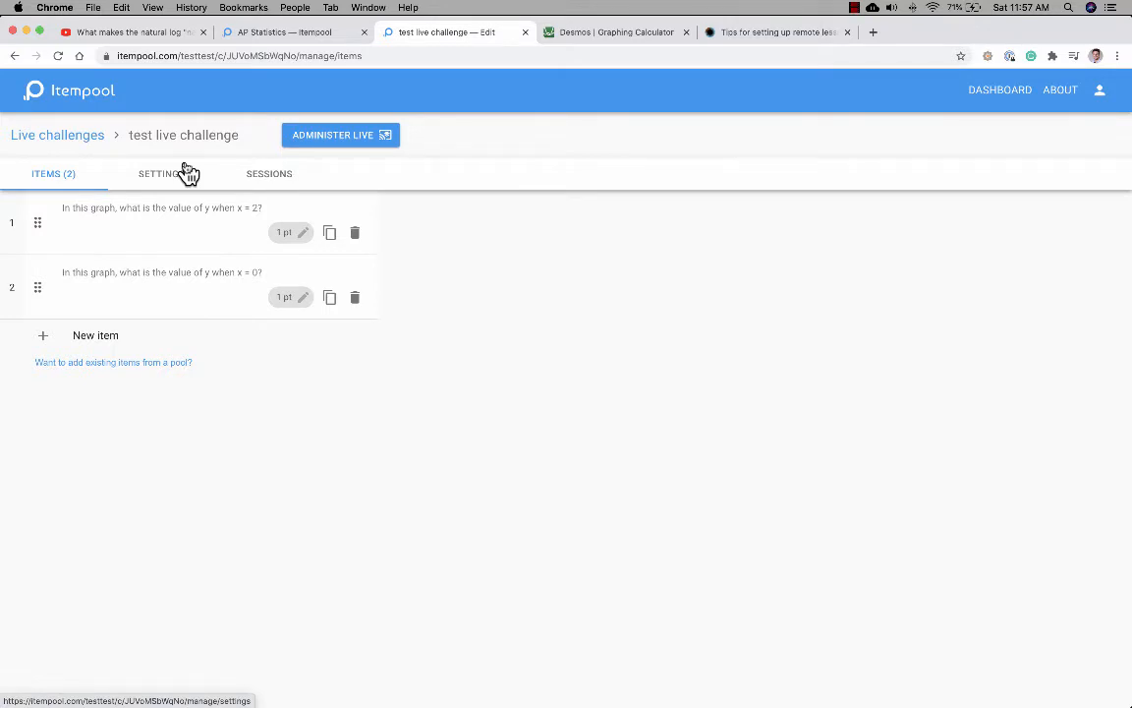
pyautogui.click(359, 138)
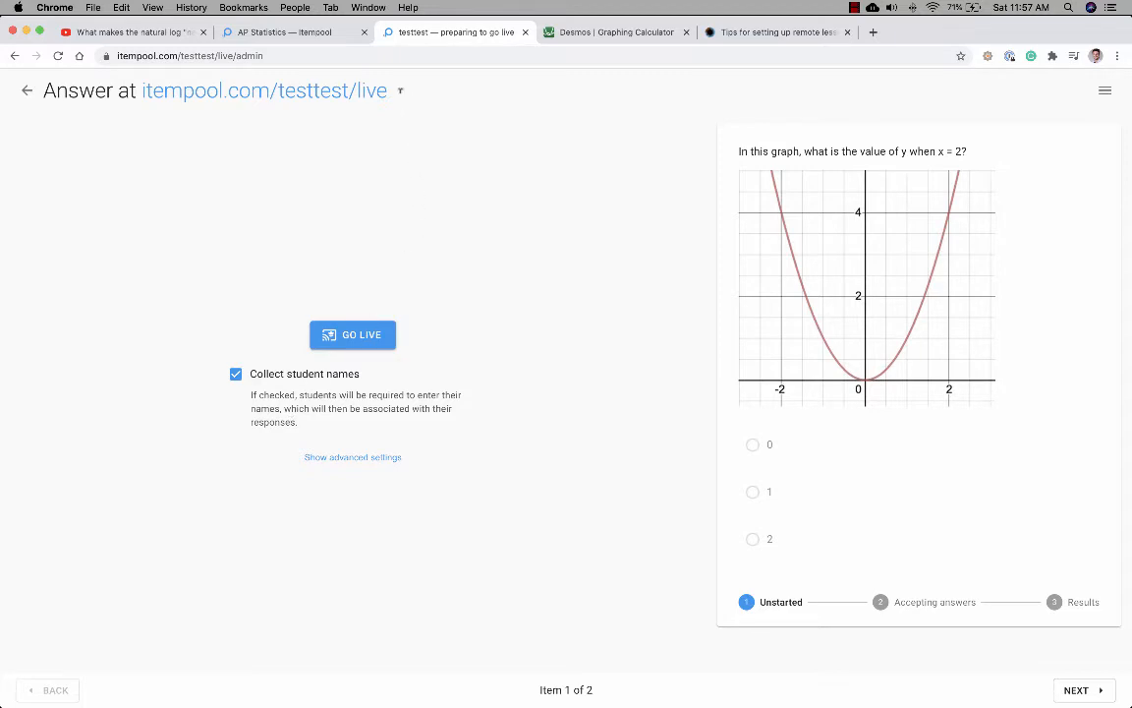
pyautogui.moveTo(400, 90); pyautogui.dragTo(140, 91)
pyautogui.press('super+c')
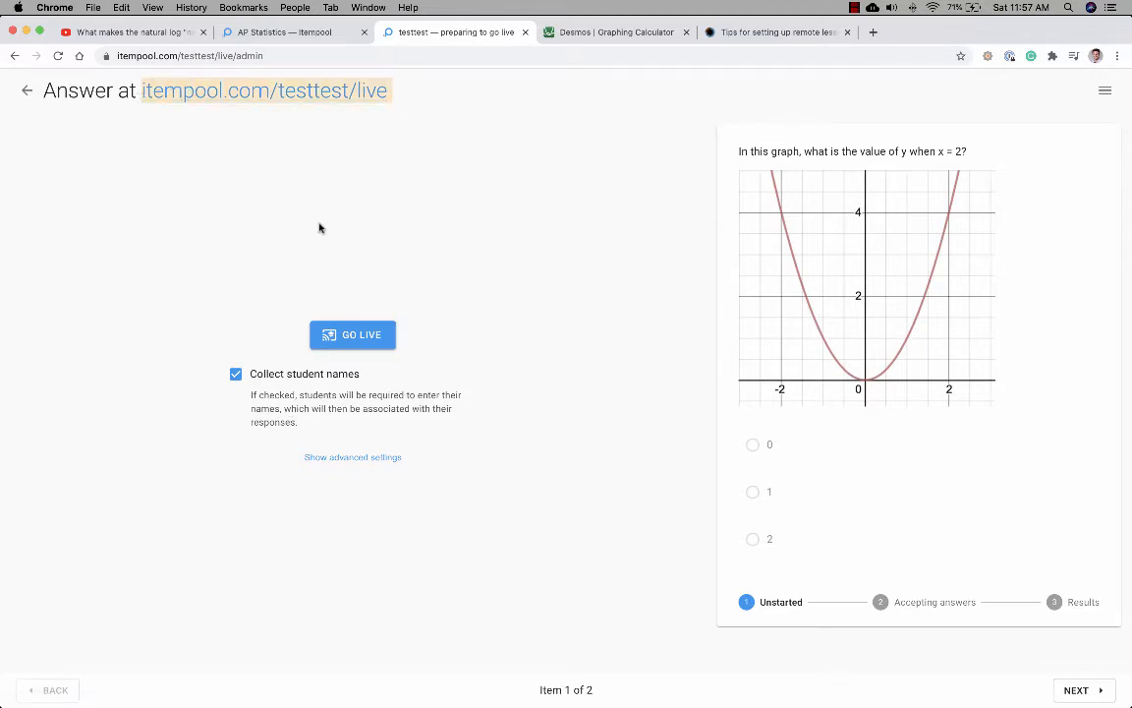
pyautogui.click(358, 342)
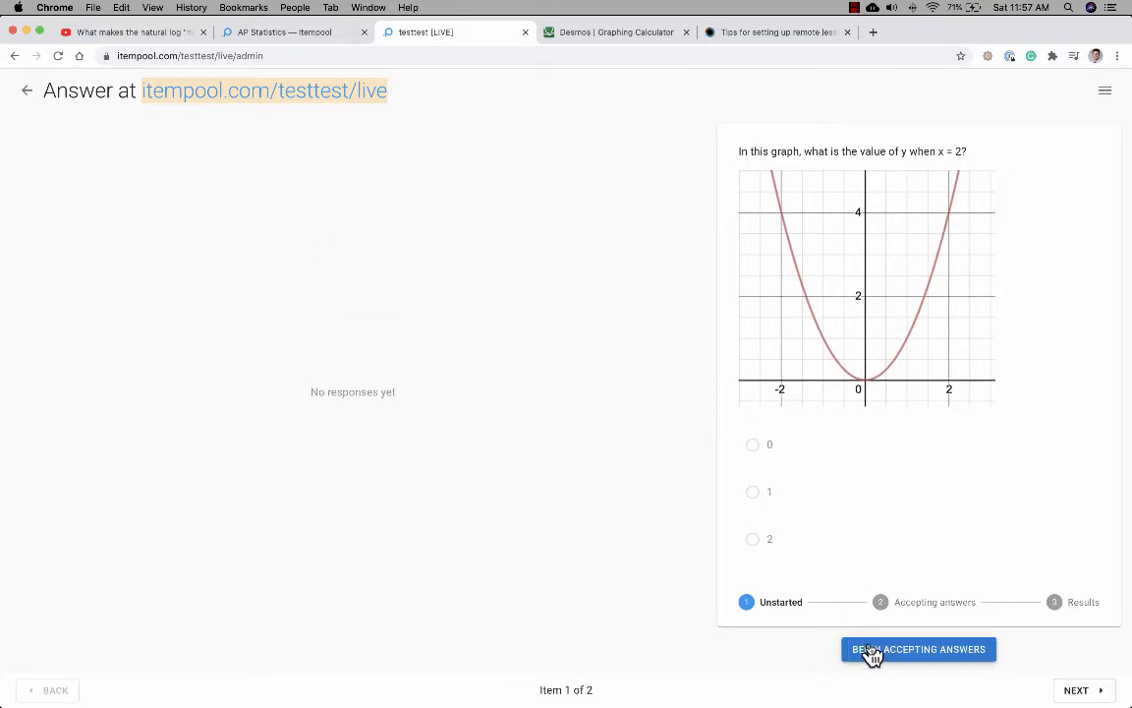
# Switch to the incognito browser window, load the copied live link and join the session with the student's name.
pyautogui.hotkey('ctrl', 'Up')
pyautogui.click(398, 340)
pyautogui.click(377, 56)
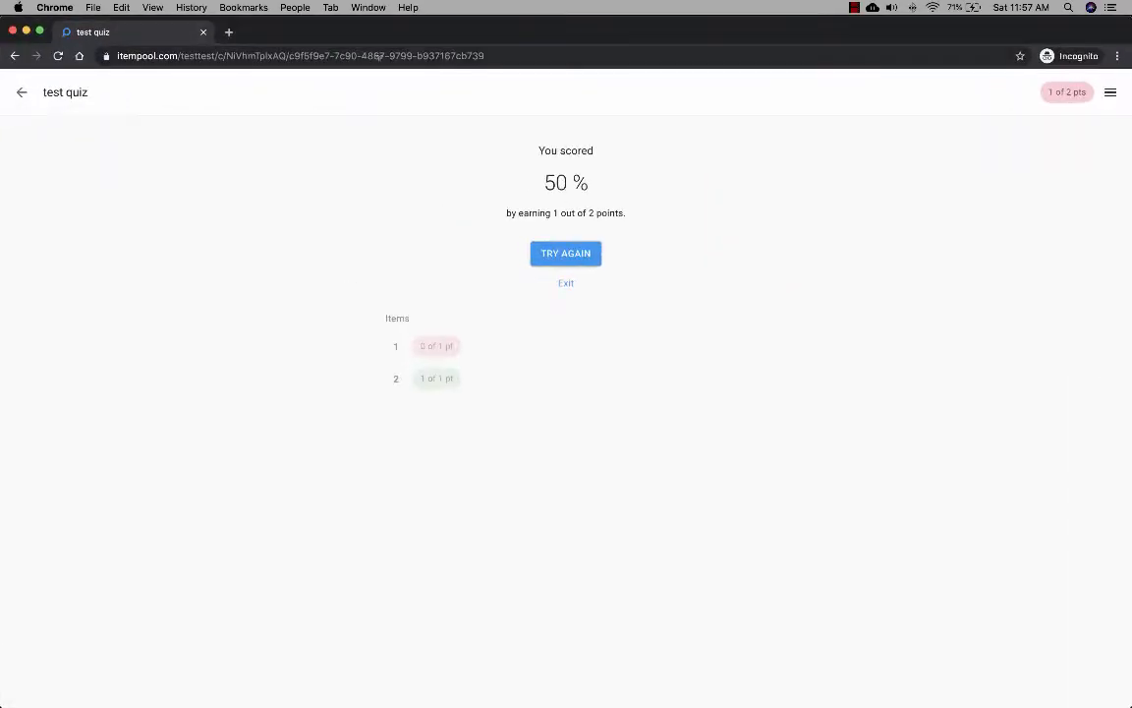
pyautogui.press('super+v')
pyautogui.press('Return')
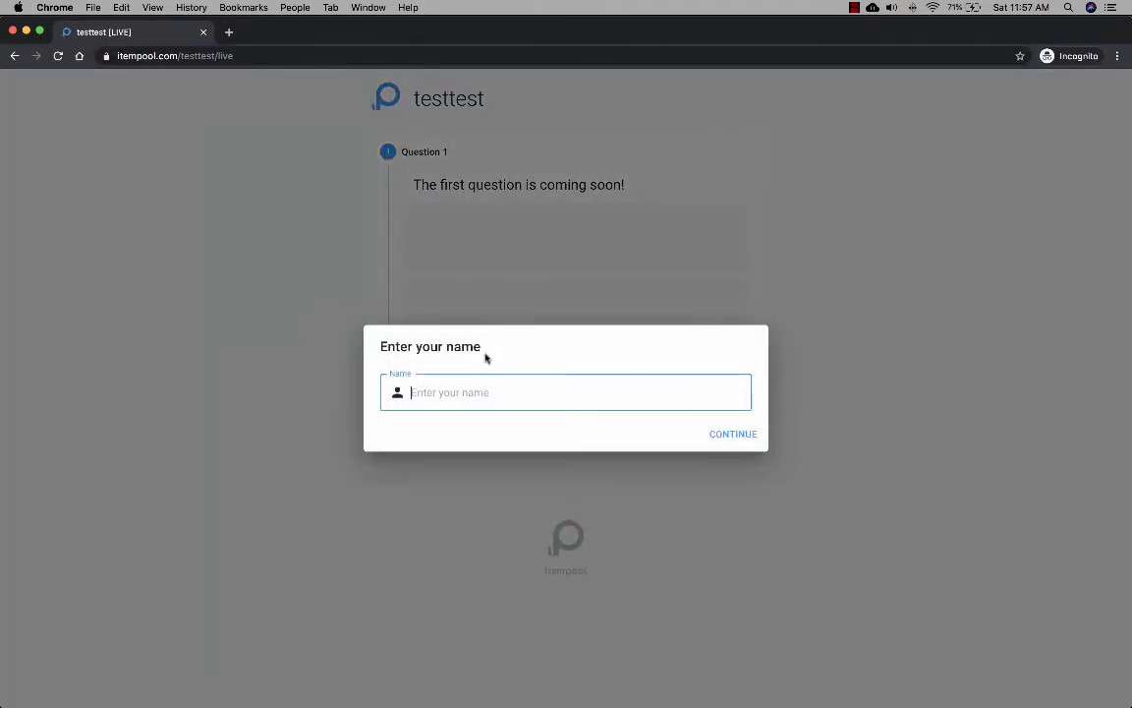
pyautogui.write('Ben')
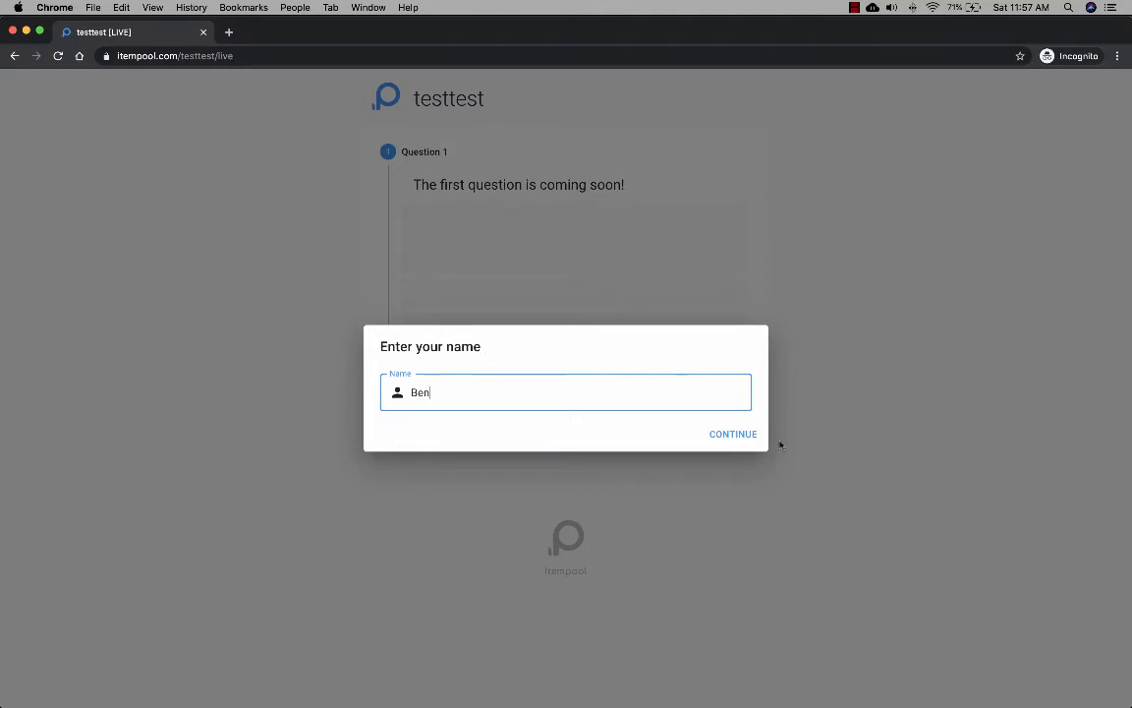
pyautogui.click(742, 435)
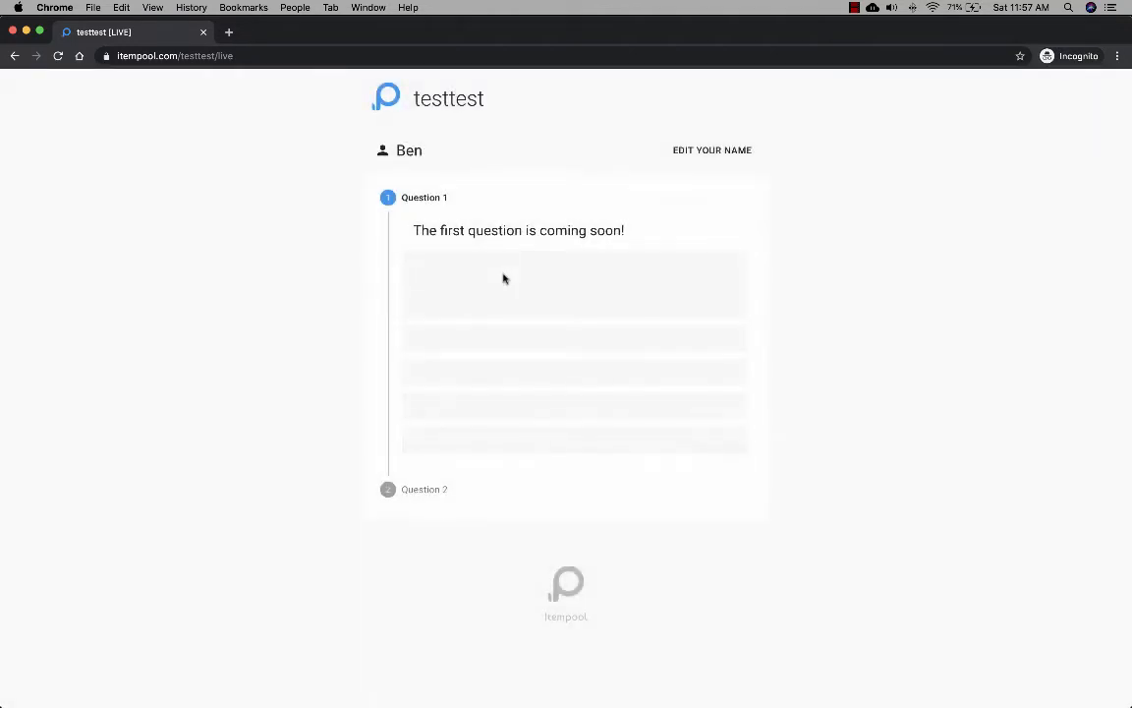
# Return to the teacher's browser window and begin accepting answers for the first live question.
pyautogui.hotkey('ctrl', 'Up')
pyautogui.click(426, 286)
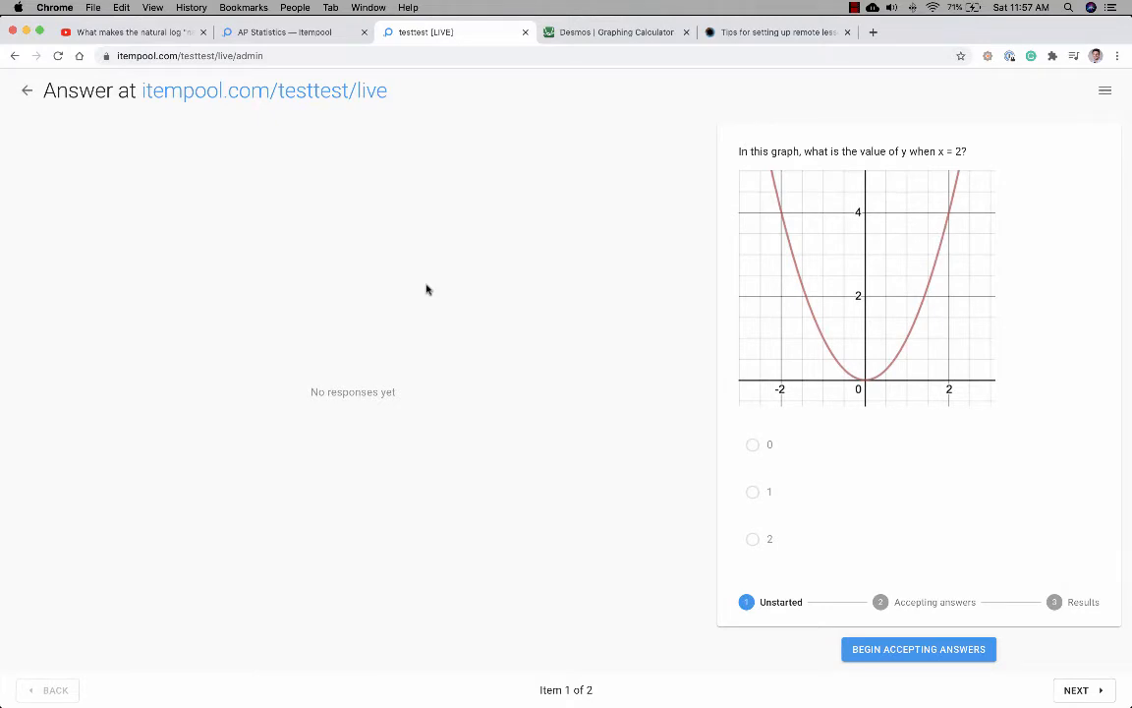
pyautogui.click(883, 655)
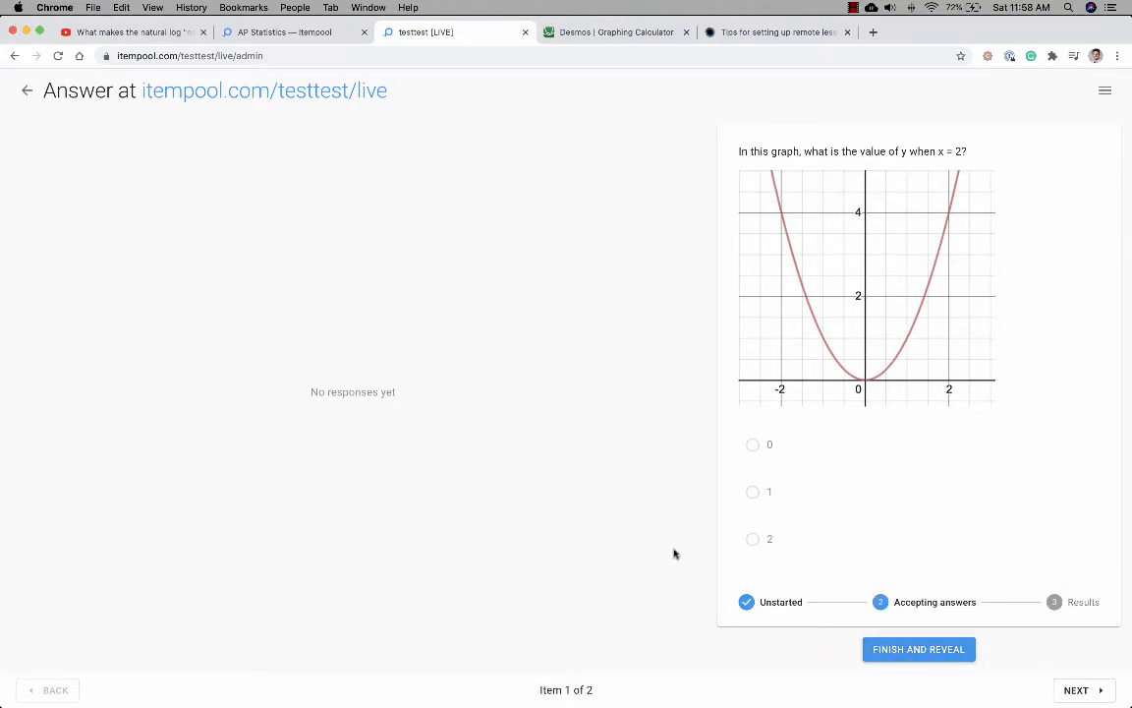
# Switch to the student's incognito window and submit 1 as the answer to Question 1.
pyautogui.hotkey('ctrl', 'Up')
pyautogui.click(374, 296)
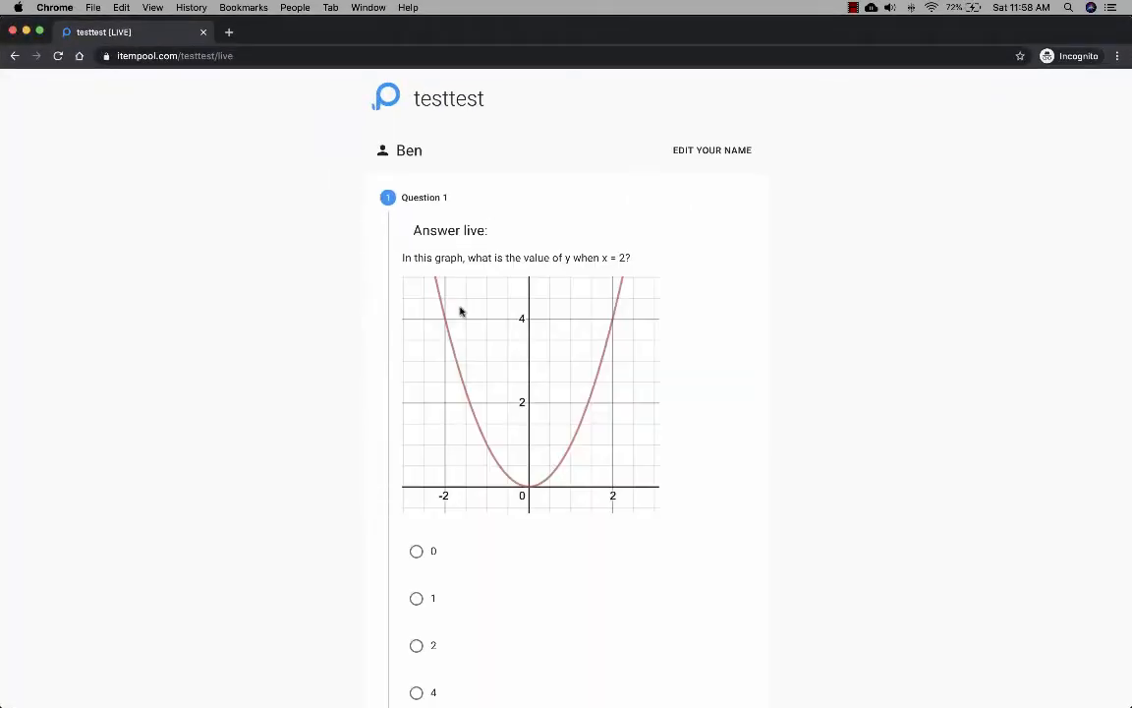
pyautogui.scroll(-4, 460, 312)
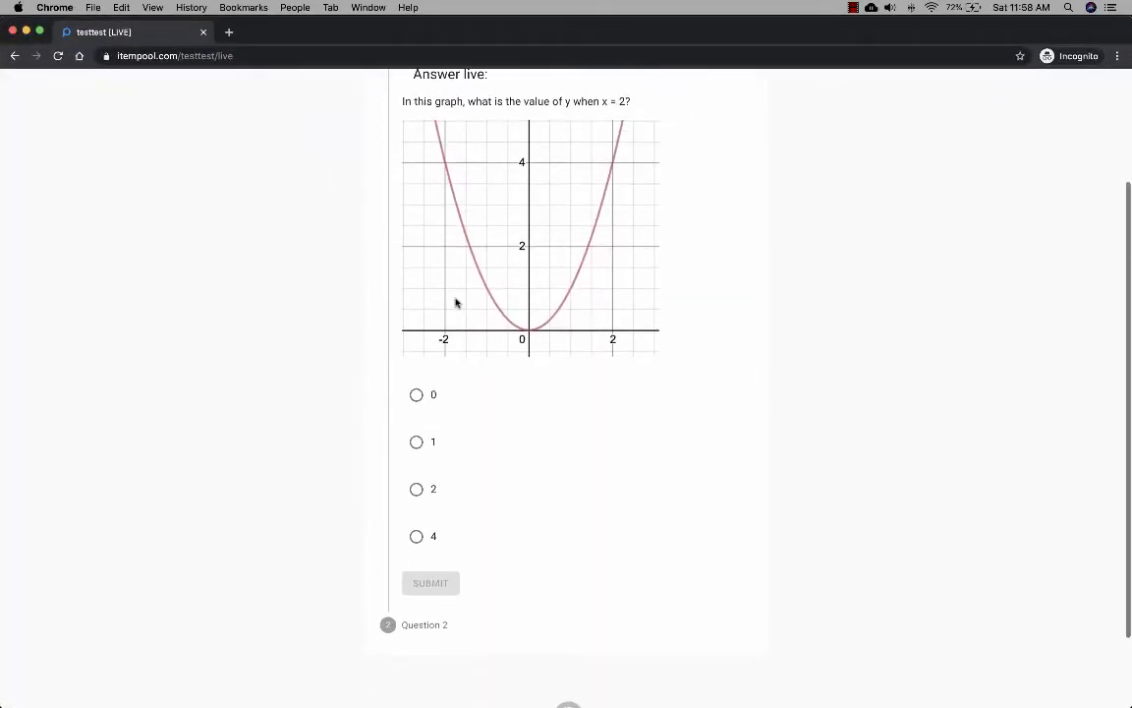
pyautogui.click(425, 442)
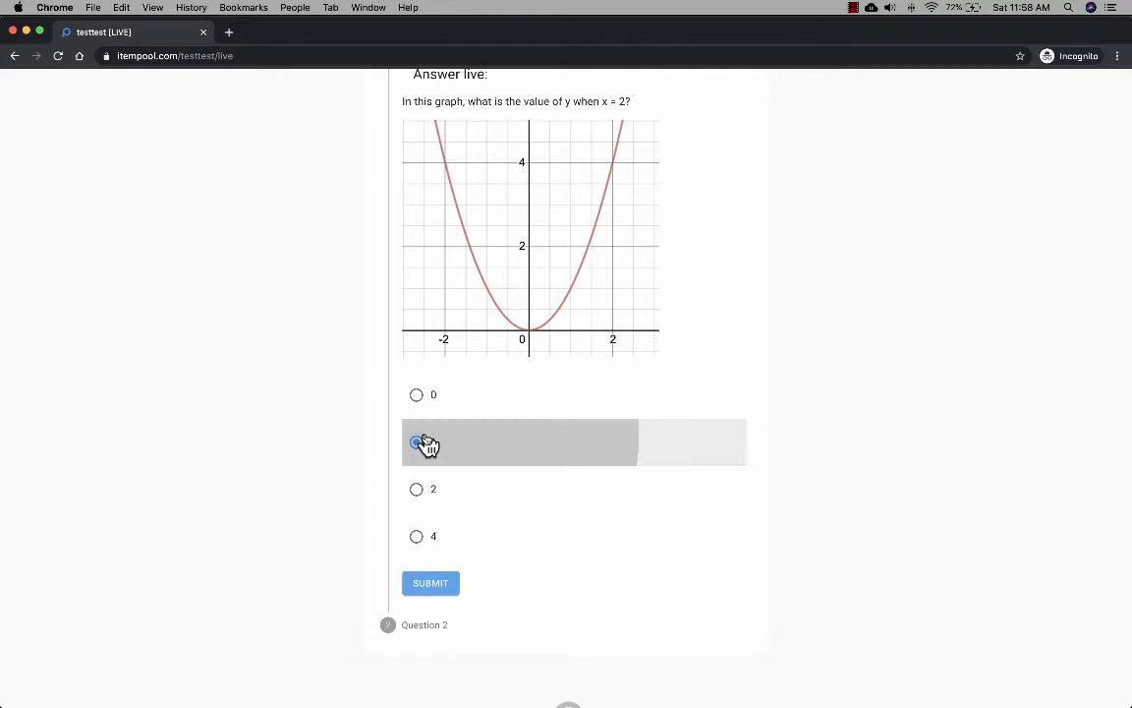
pyautogui.click(427, 584)
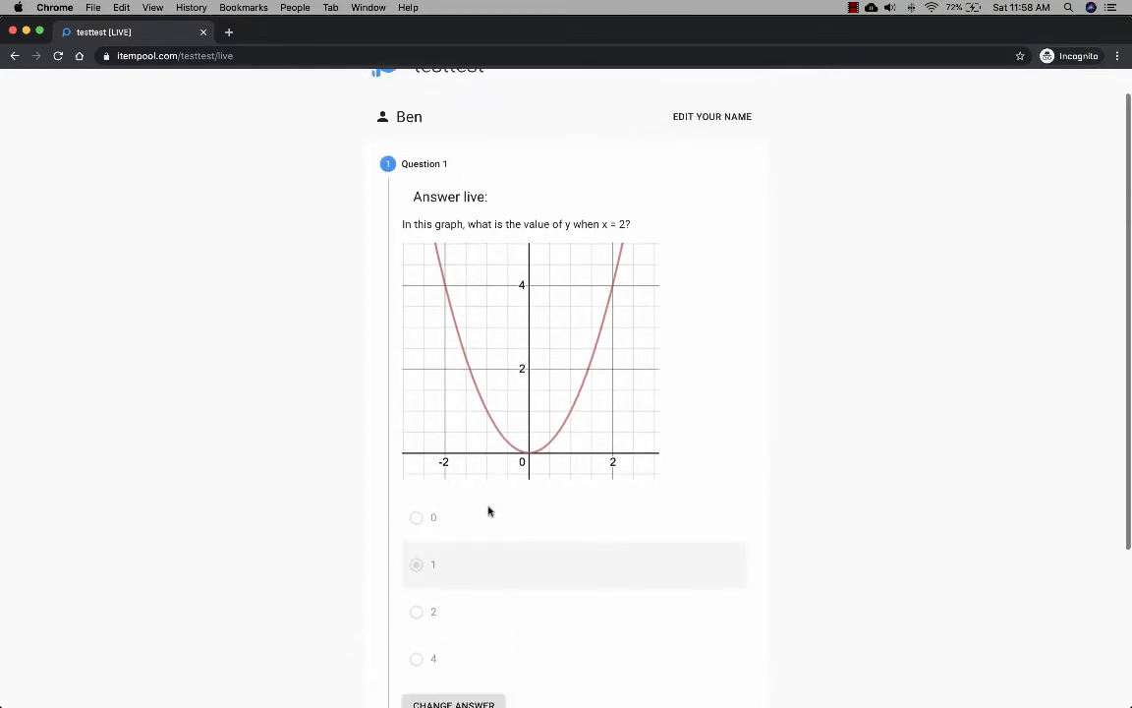
# Go back to the teacher's window, finish the first question and reveal its results and correct answer.
pyautogui.hotkey('ctrl', 'Up')
pyautogui.click(505, 310)
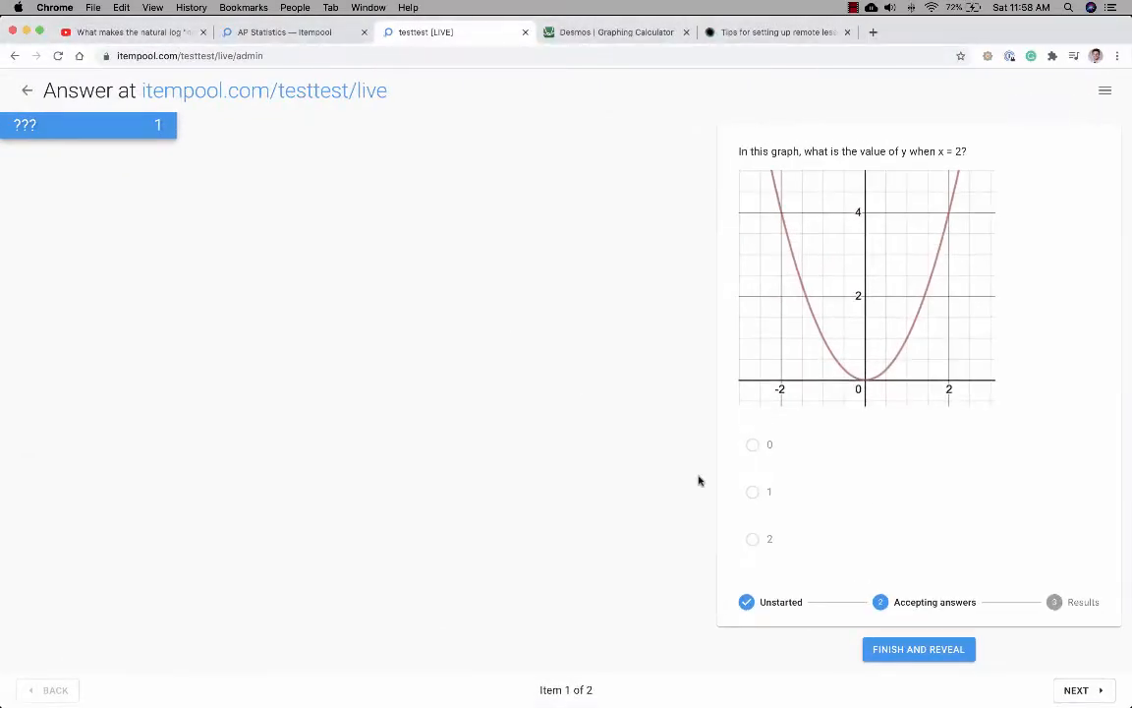
pyautogui.click(874, 657)
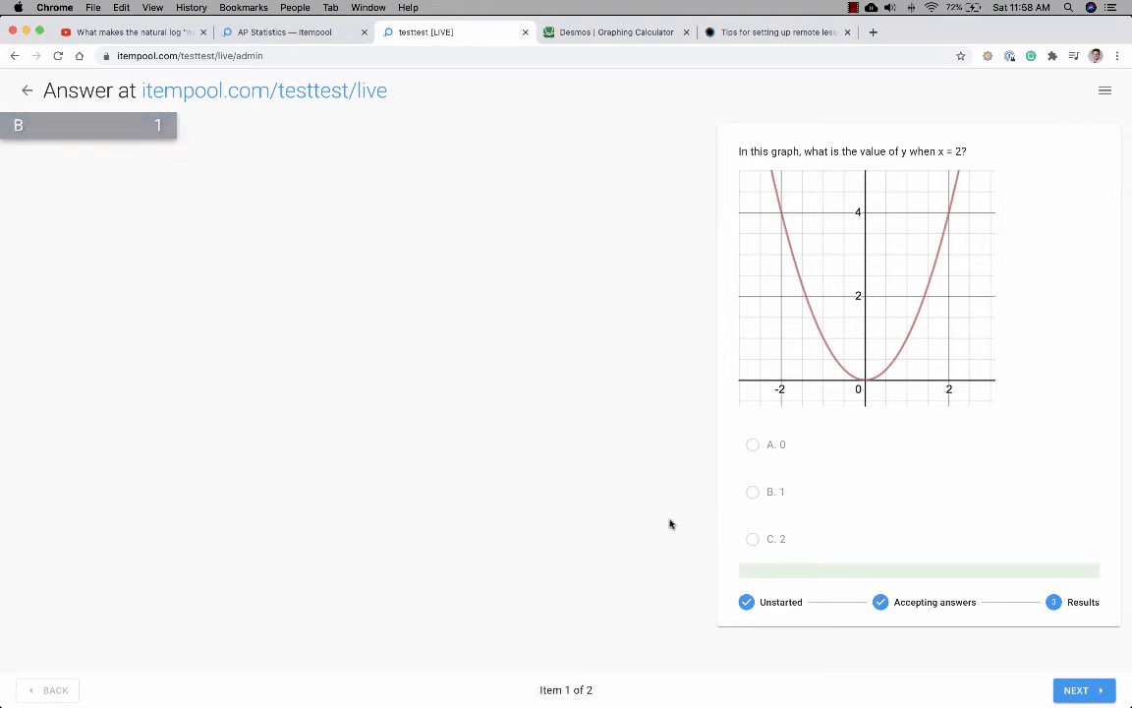
pyautogui.scroll(-2, 904, 369)
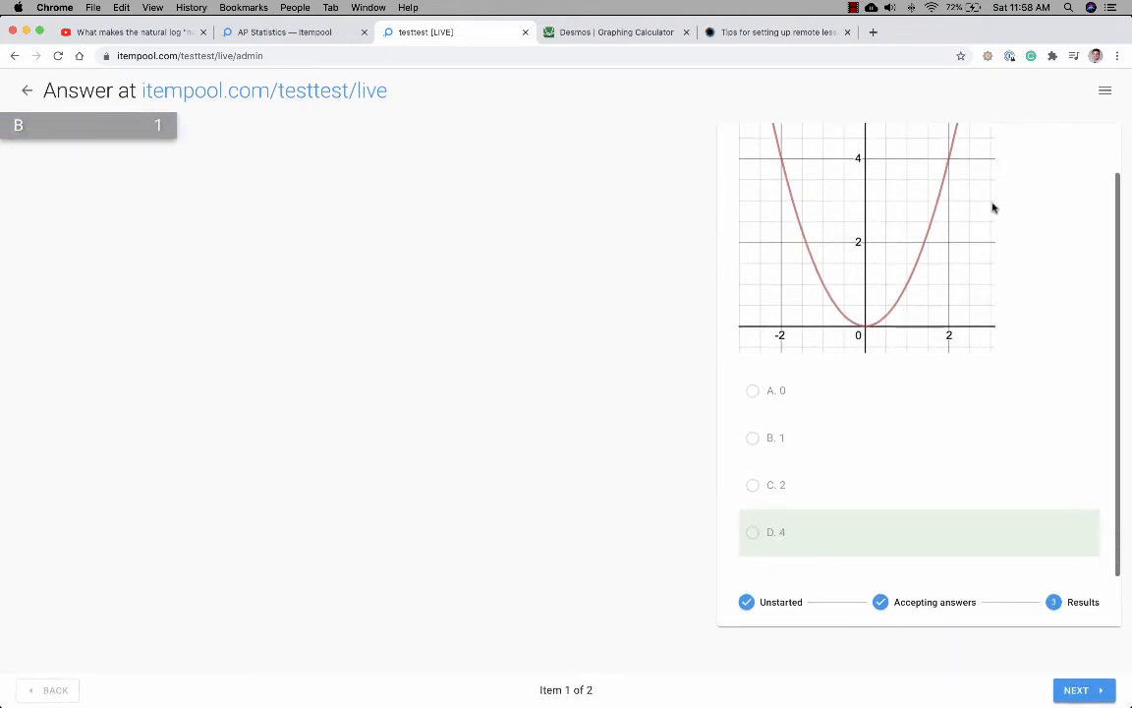
pyautogui.scroll(2, 993, 207)
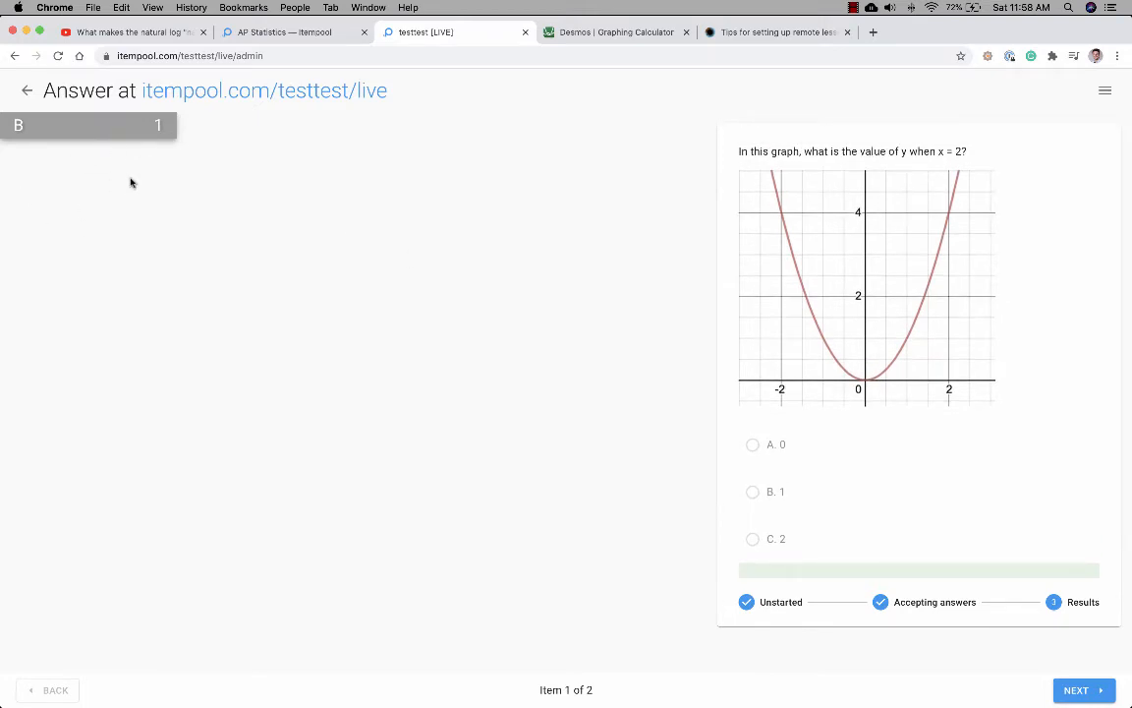
# Switch to the student's incognito window and review how the submitted answer to Question 1 is marked.
pyautogui.hotkey('ctrl', 'Up')
pyautogui.click(358, 303)
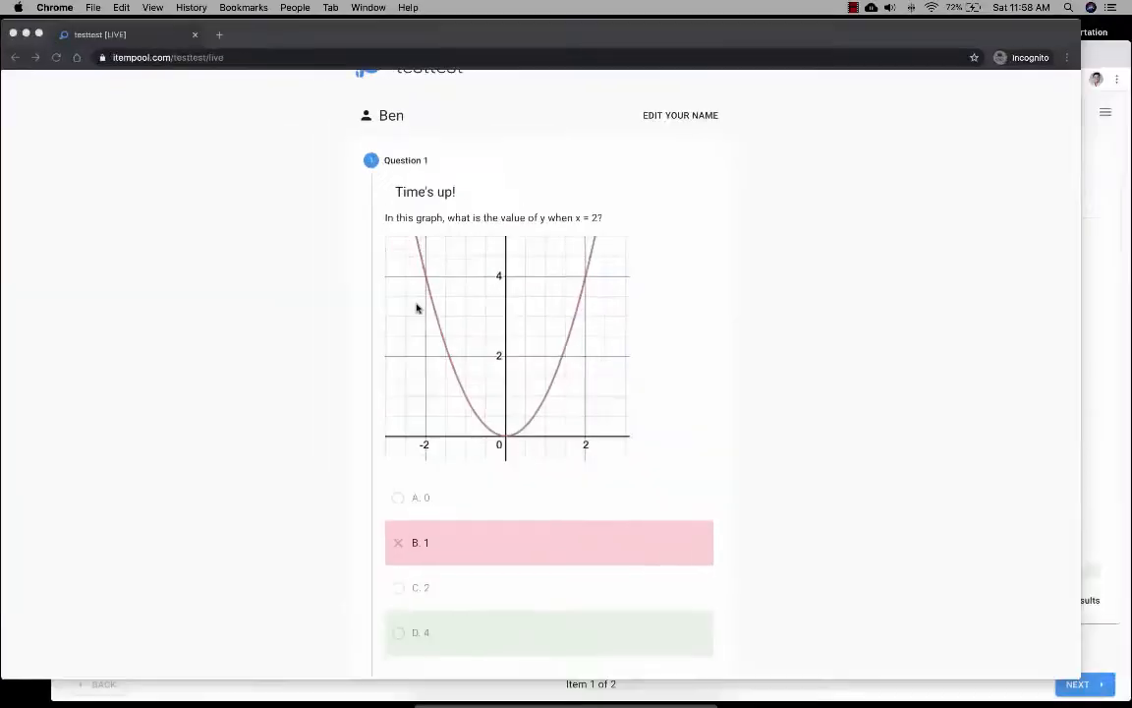
pyautogui.scroll(-4, 467, 361)
pyautogui.scroll(2, 468, 361)
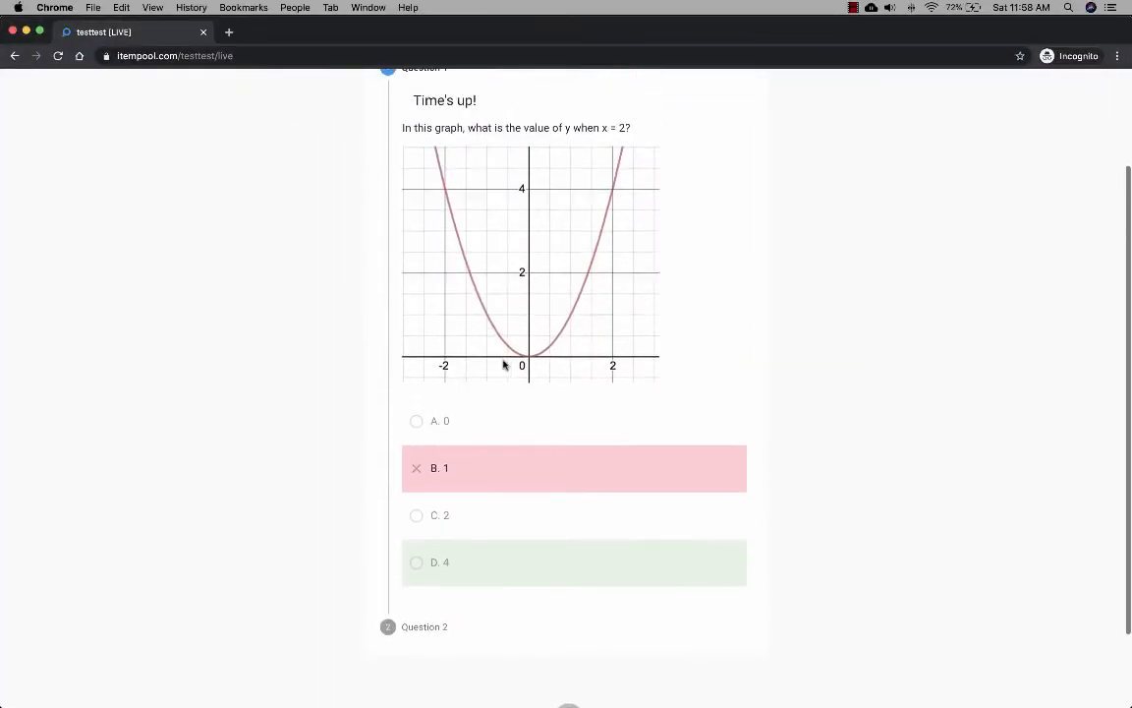
pyautogui.scroll(1, 503, 365)
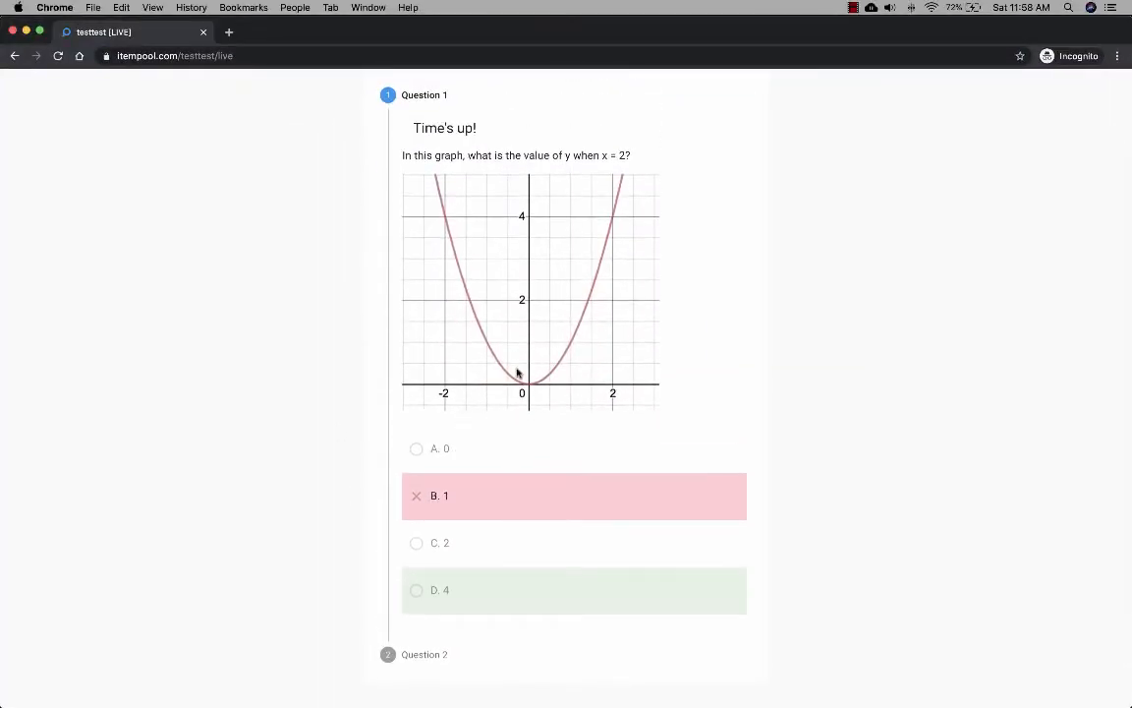
# Return to the teacher's window and view the Lockdown math video on YouTube and the 3Blue1Brown post on remote lessons.
pyautogui.hotkey('ctrl', 'Up')
pyautogui.click(413, 285)
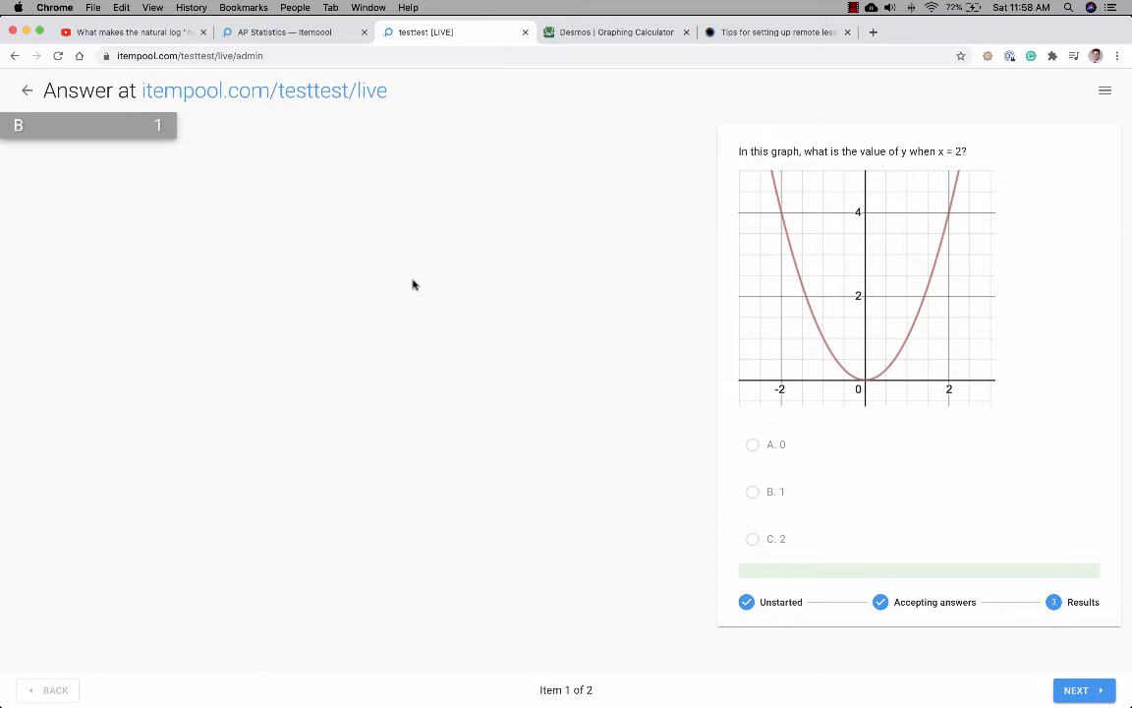
pyautogui.click(161, 36)
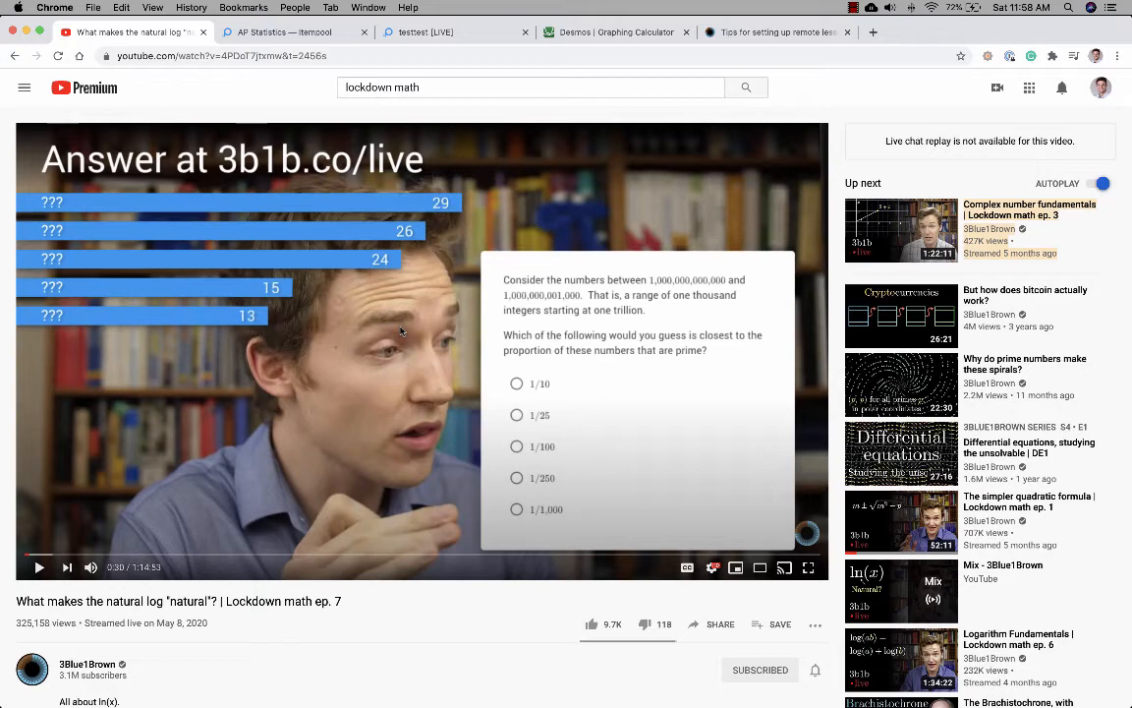
pyautogui.click(391, 32)
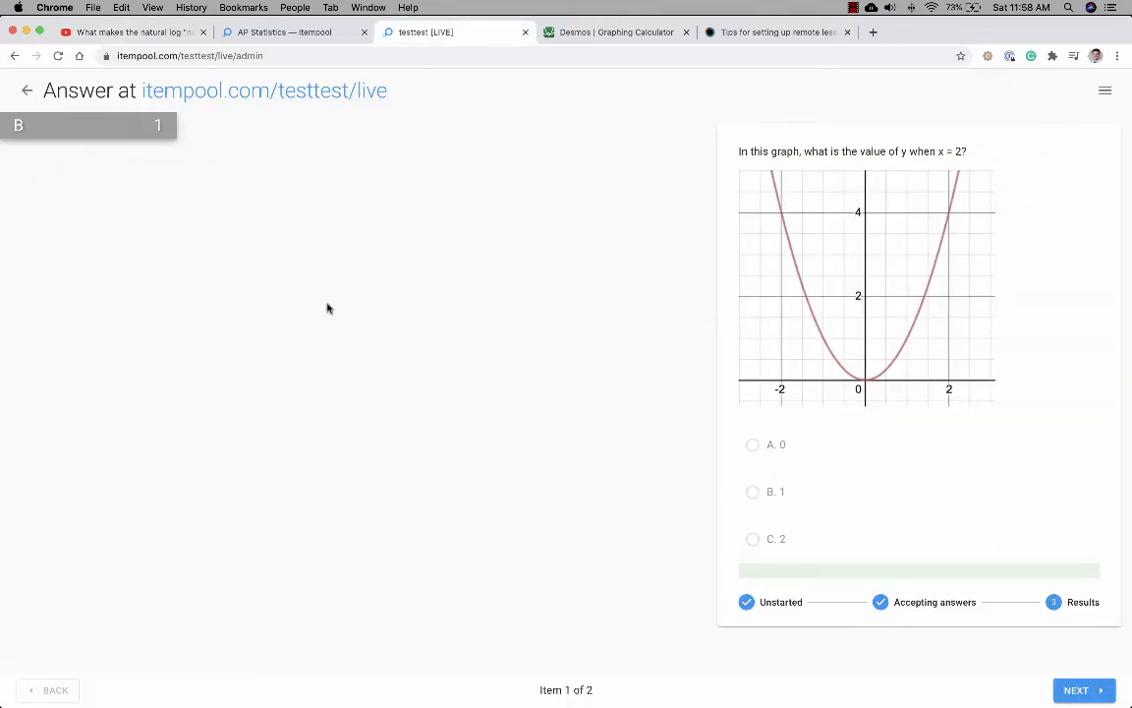
pyautogui.click(747, 32)
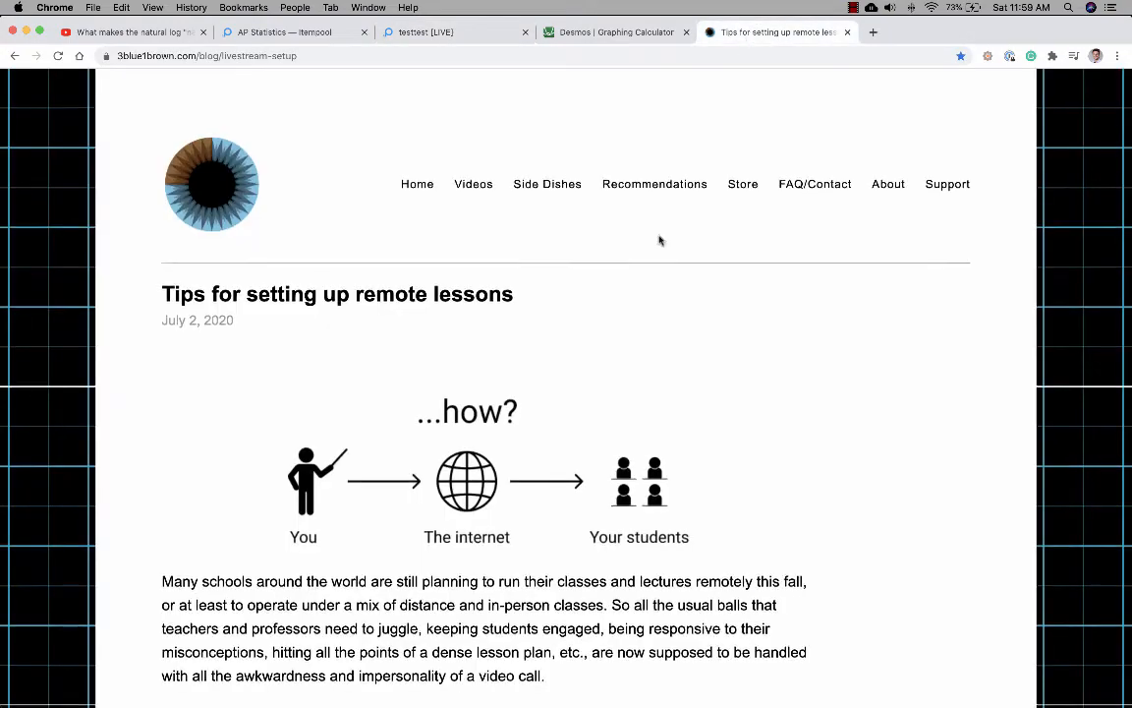
# Read the 3Blue1Brown remote-lessons post down to the OBS face camera scene, and return to the Lockdown math video on YouTube.
pyautogui.scroll(-2, 590, 217)
pyautogui.scroll(2, 462, 189)
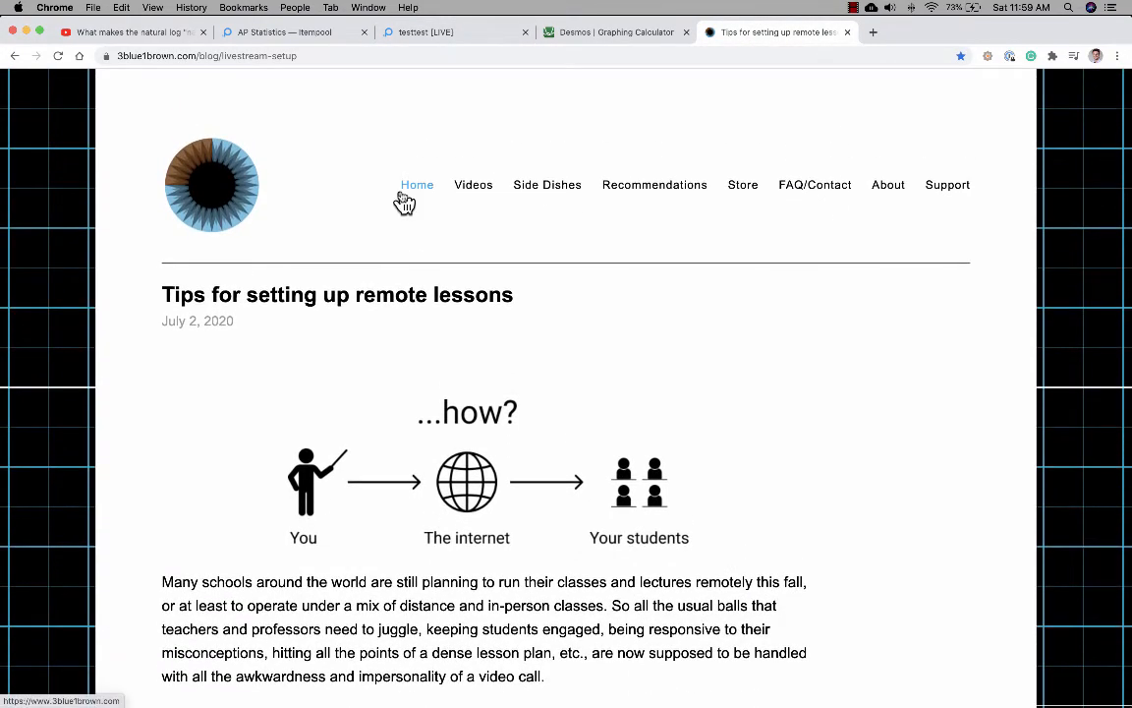
pyautogui.scroll(-6, 395, 236)
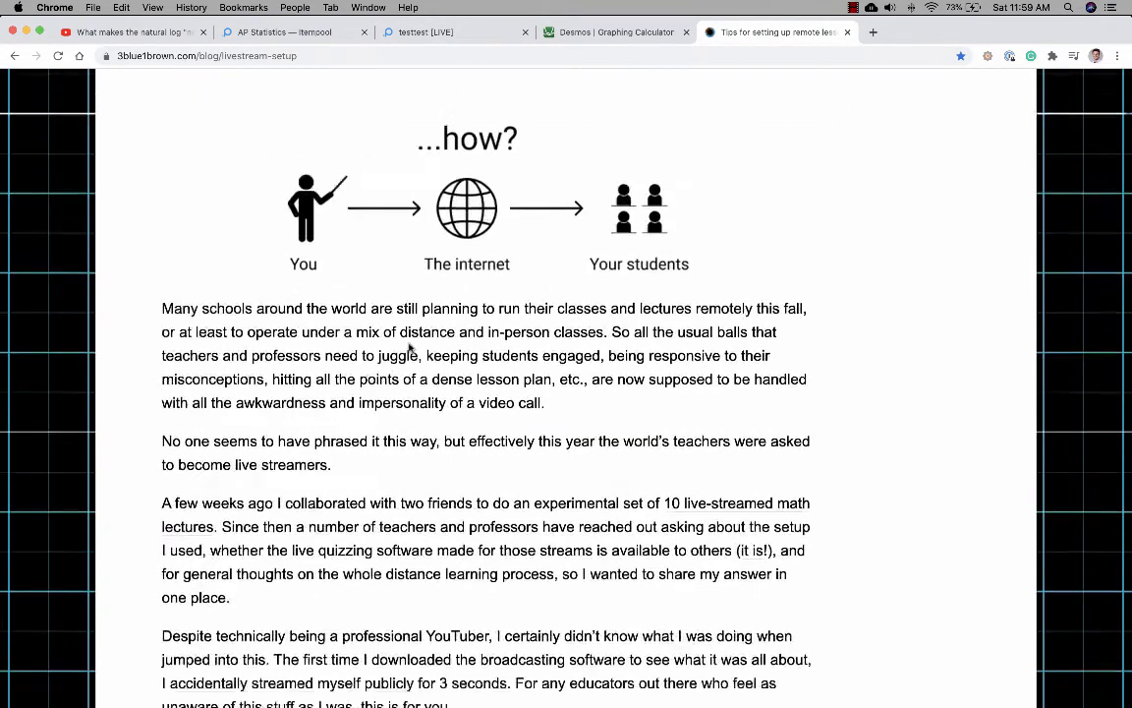
pyautogui.scroll(-15, 409, 348)
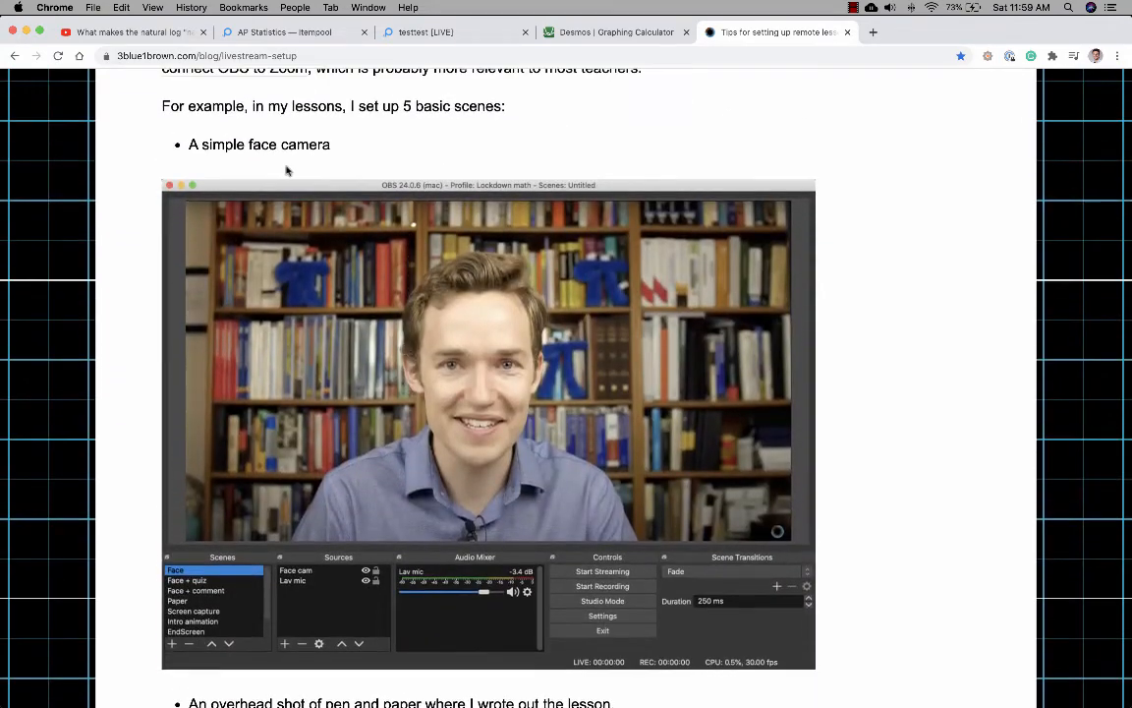
pyautogui.scroll(1, 286, 170)
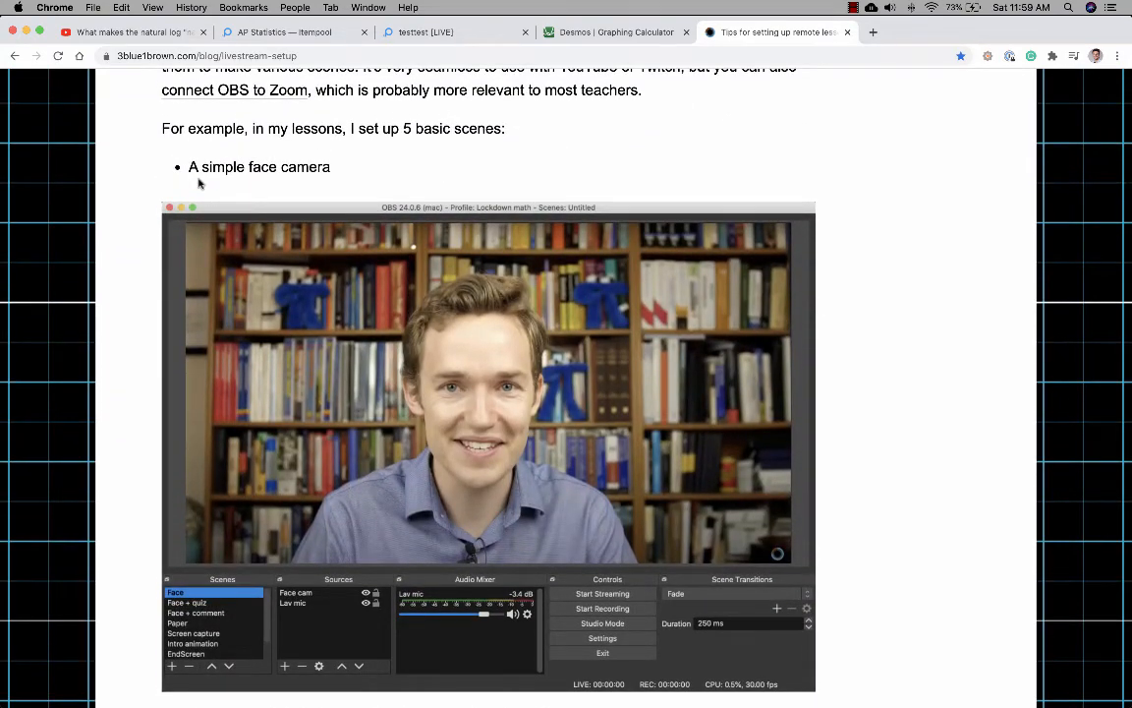
pyautogui.click(153, 33)
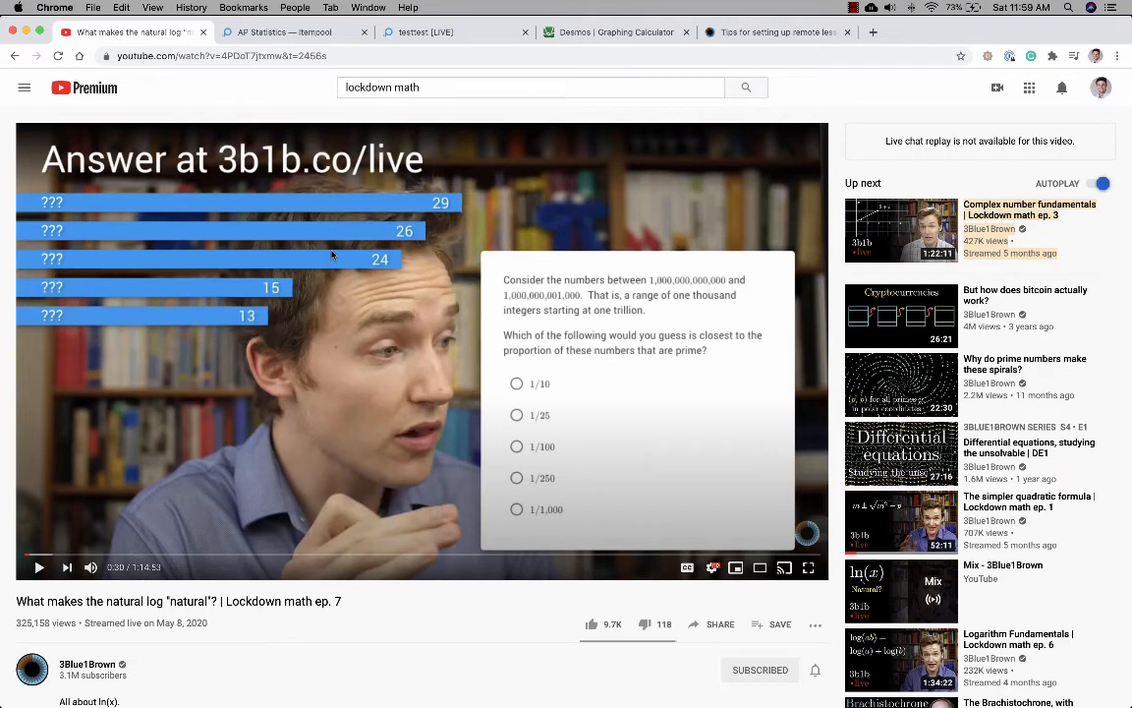
# Go back to the live challenge session and leave it for the Itempool dashboard to view the teaching options.
pyautogui.click(435, 33)
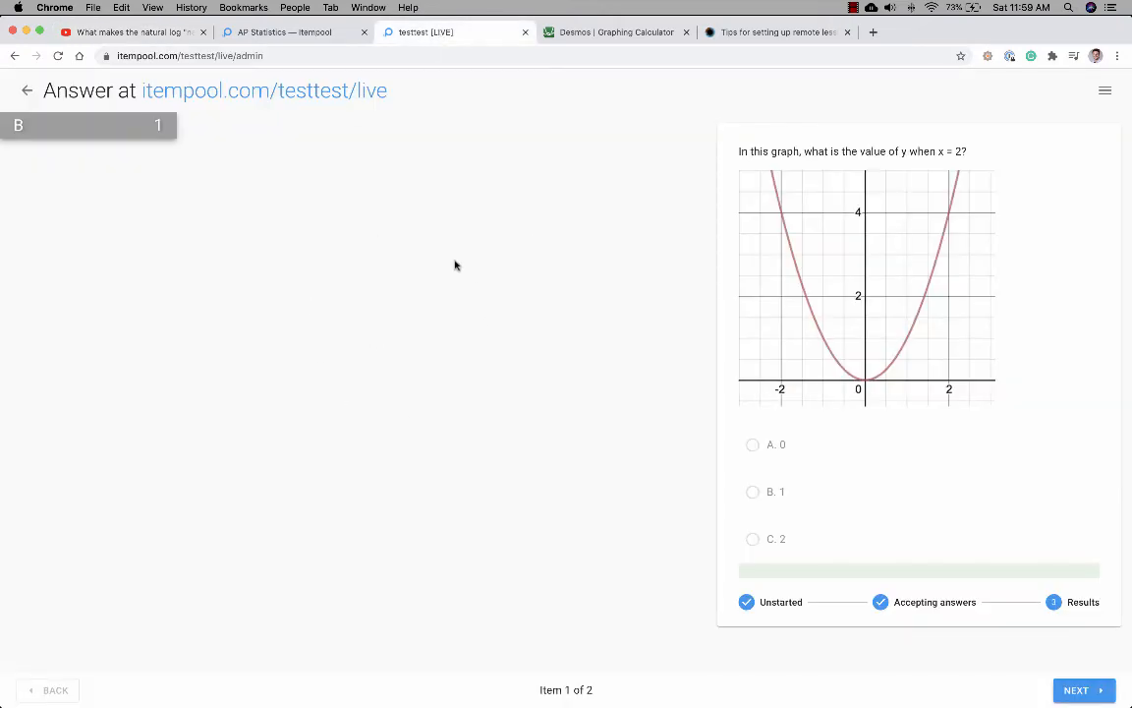
pyautogui.click(330, 40)
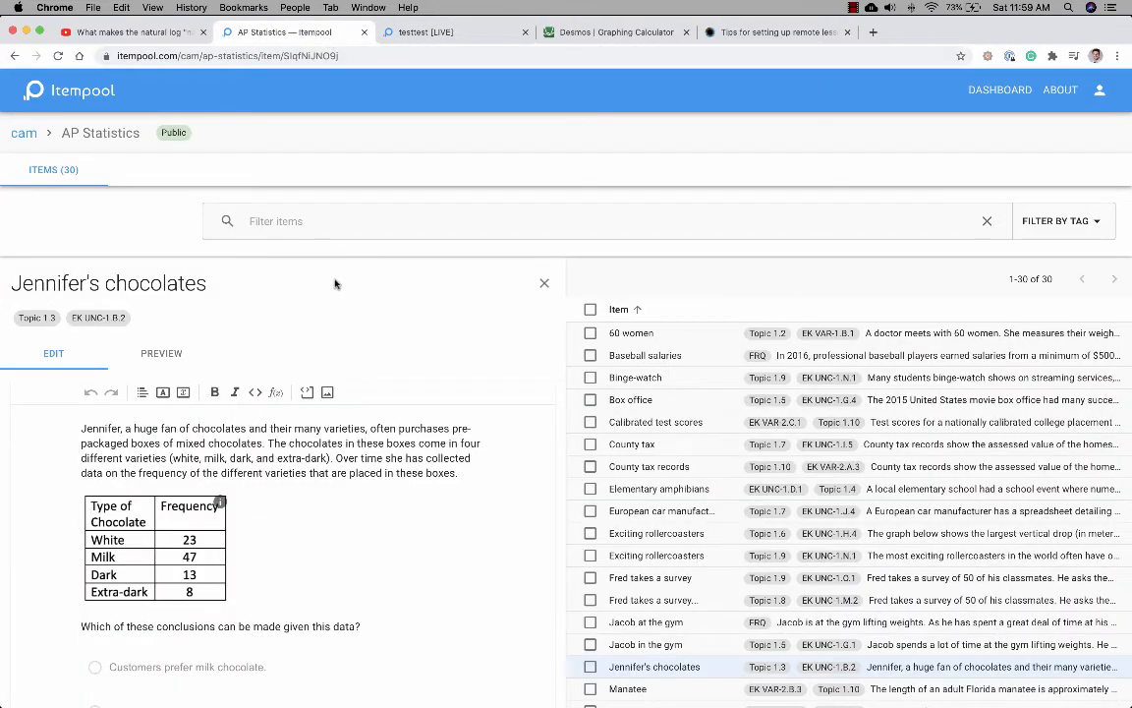
pyautogui.click(450, 32)
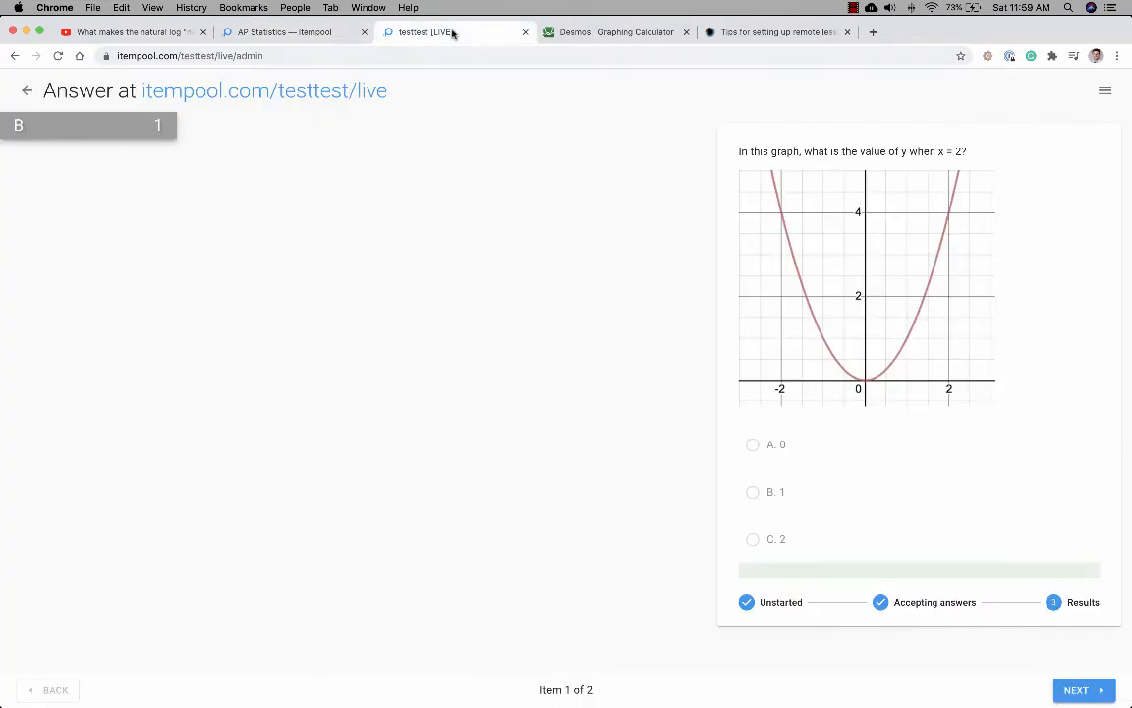
pyautogui.click(26, 90)
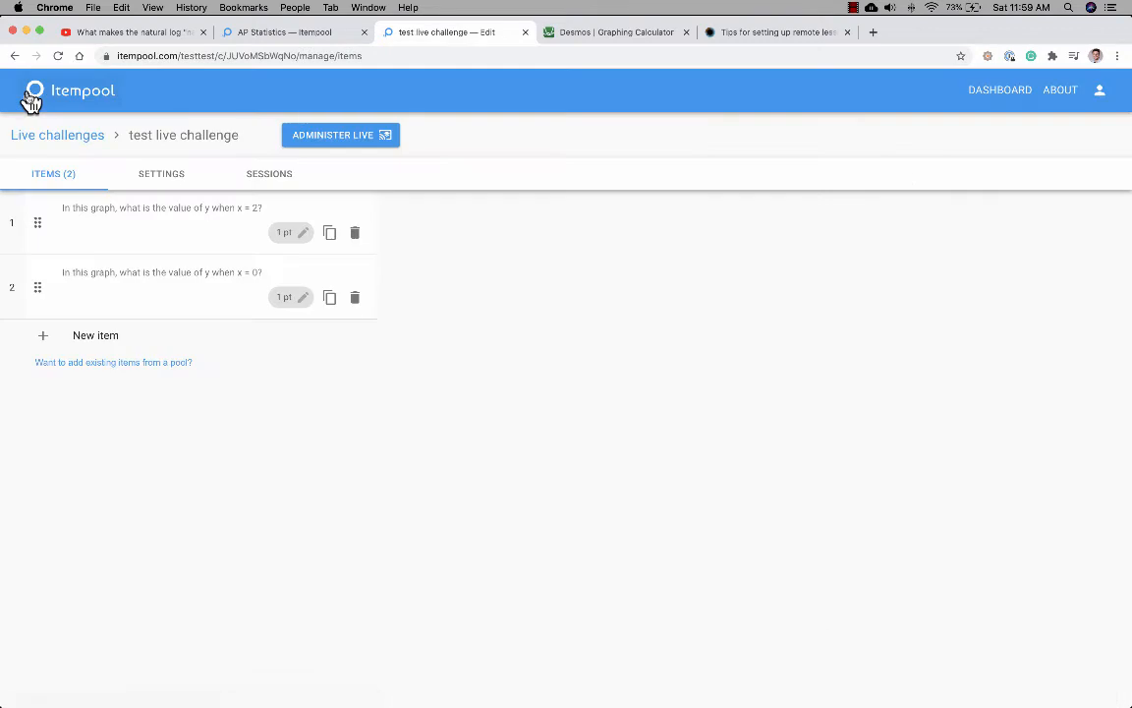
pyautogui.click(55, 111)
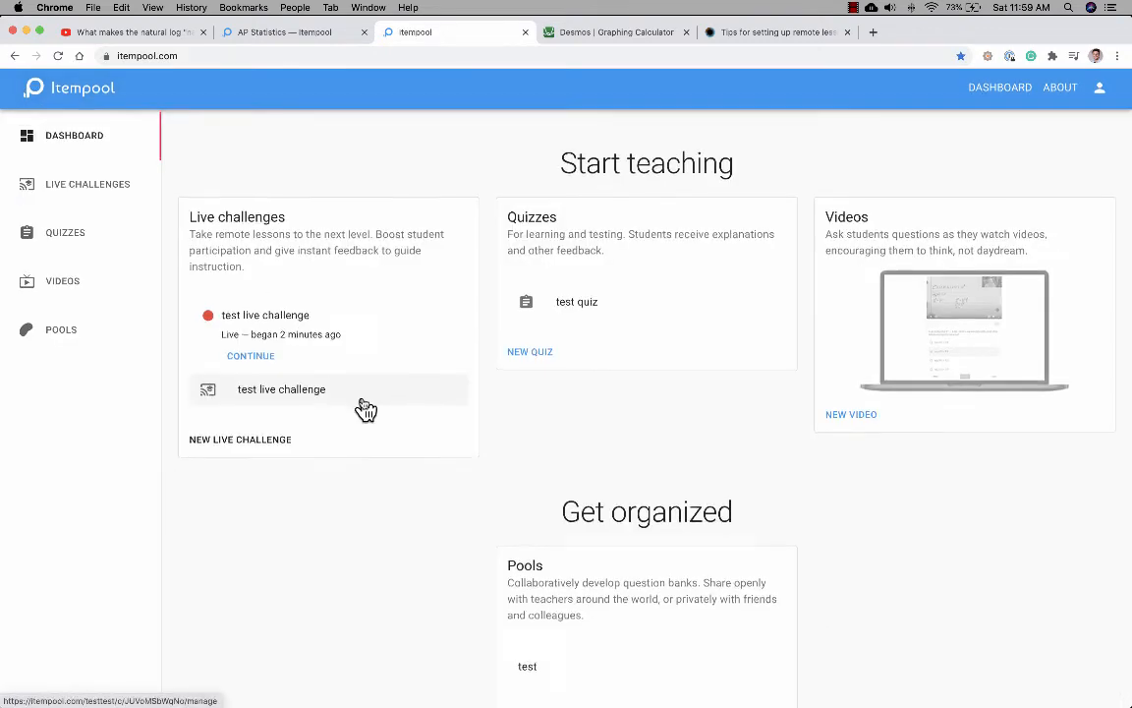
pyautogui.scroll(-1, 325, 324)
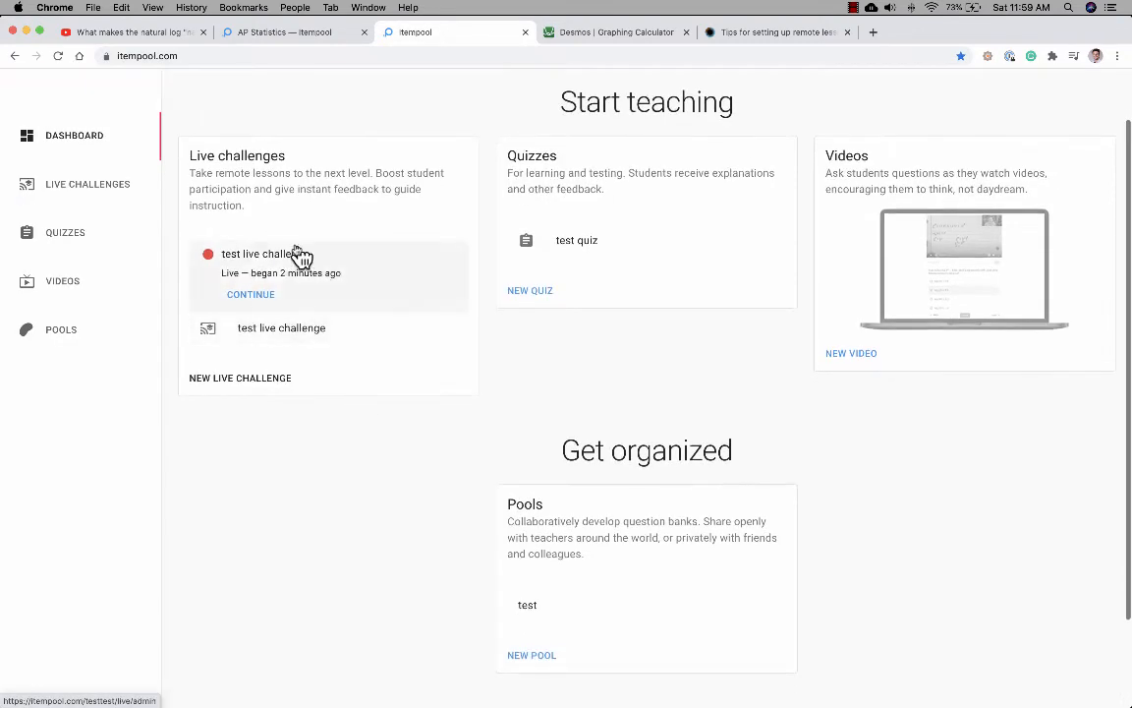
# Reopen the running test live challenge, end its session from the second item and view the results.
pyautogui.click(243, 261)
pyautogui.scroll(-1, 776, 481)
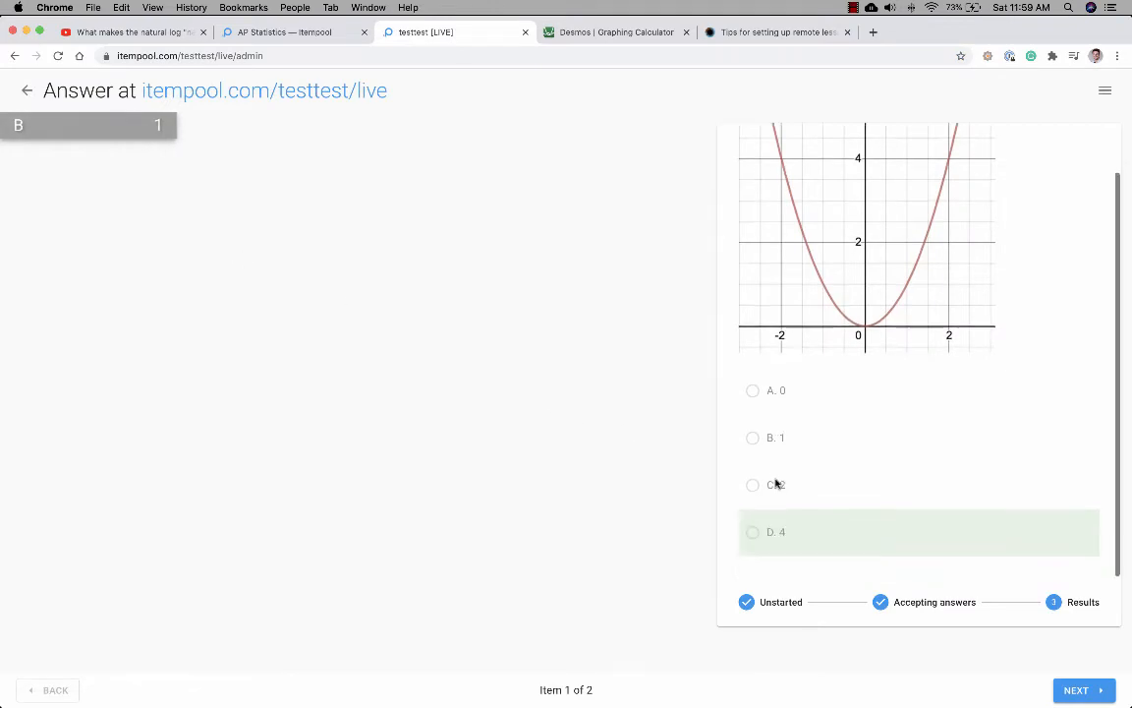
pyautogui.click(1097, 692)
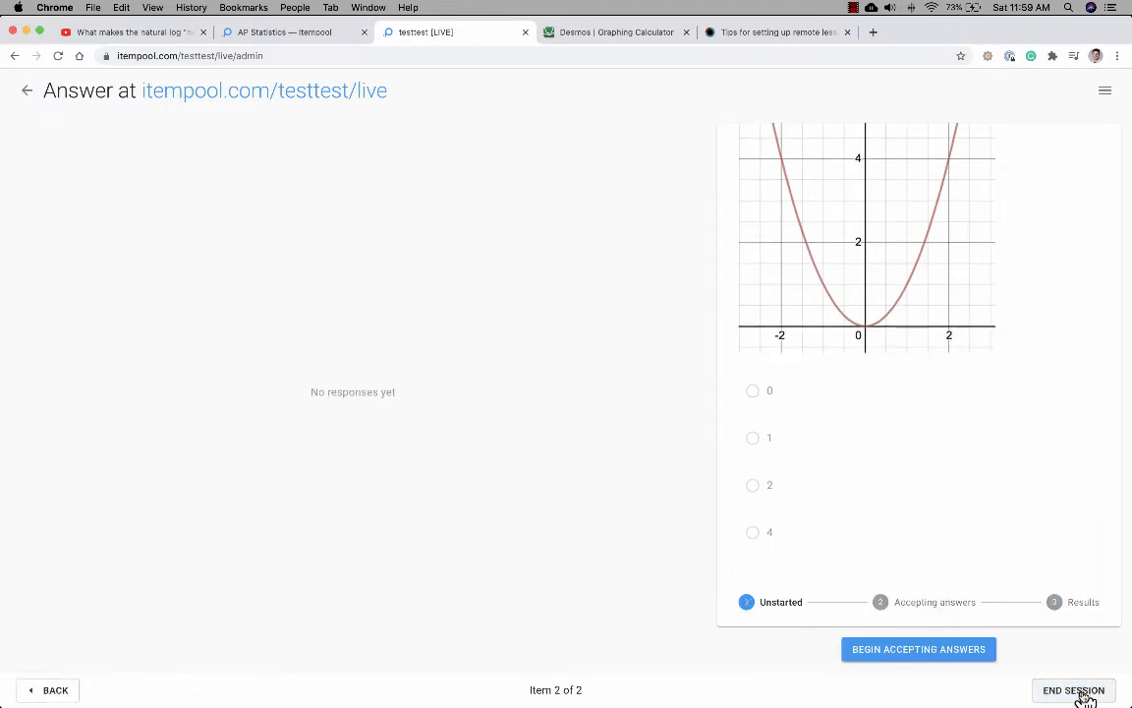
pyautogui.click(1094, 692)
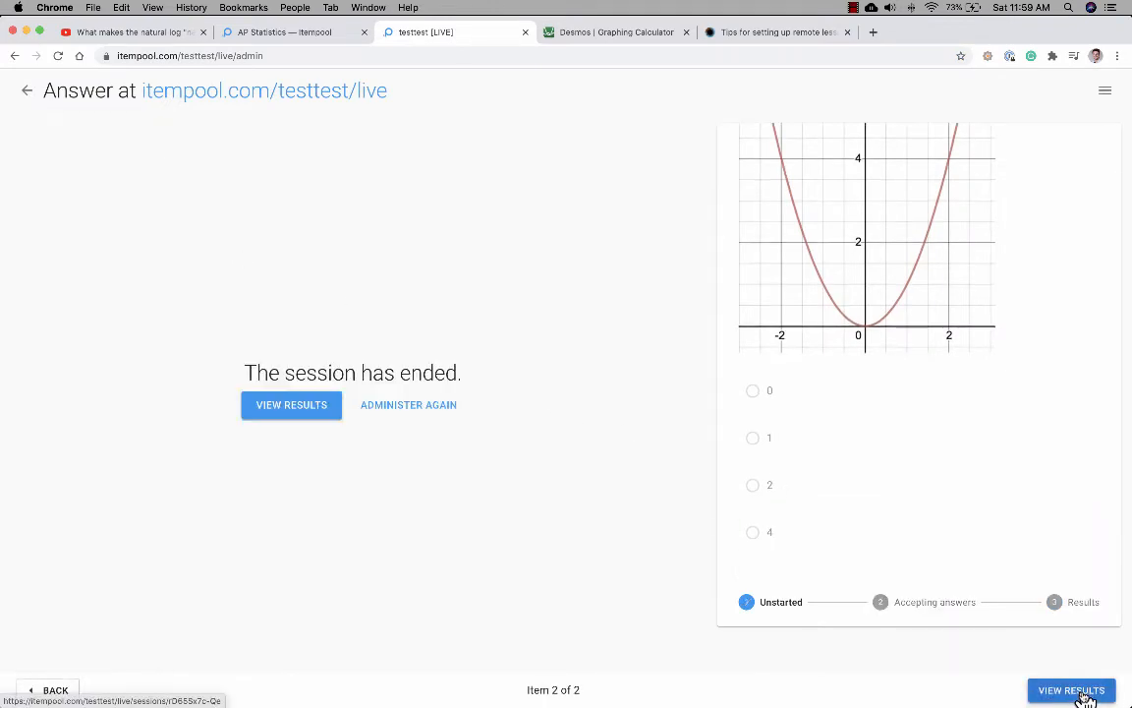
pyautogui.click(320, 414)
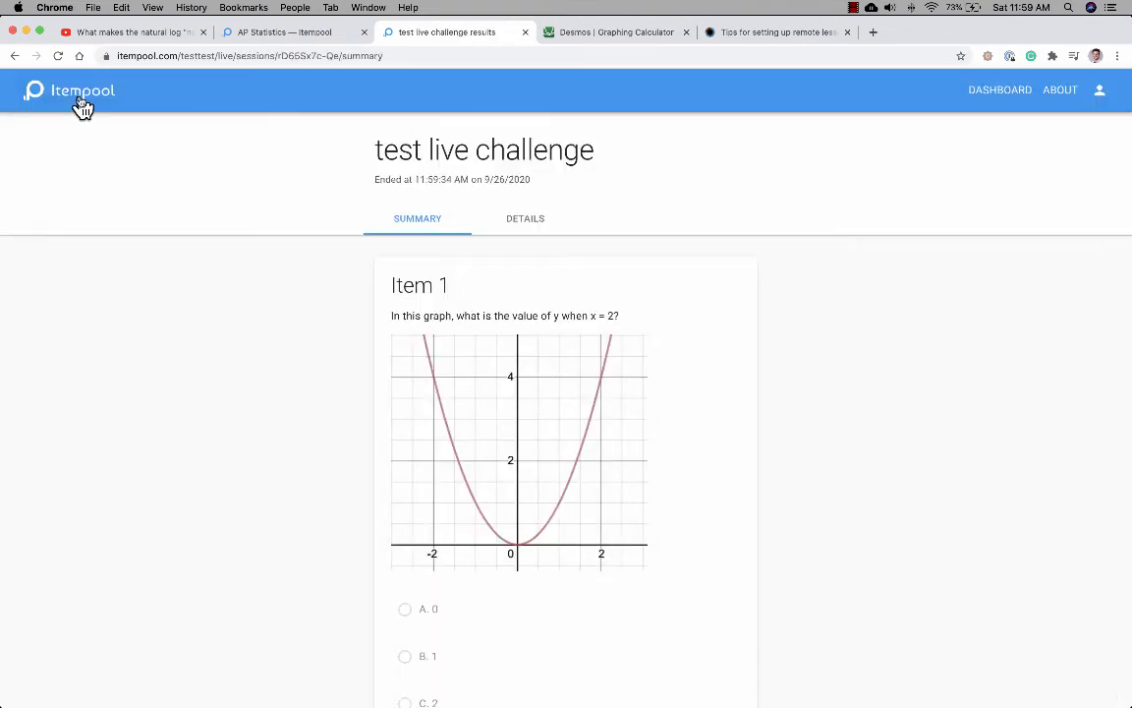
# Return to the Itempool dashboard and open the pool named test.
pyautogui.click(79, 98)
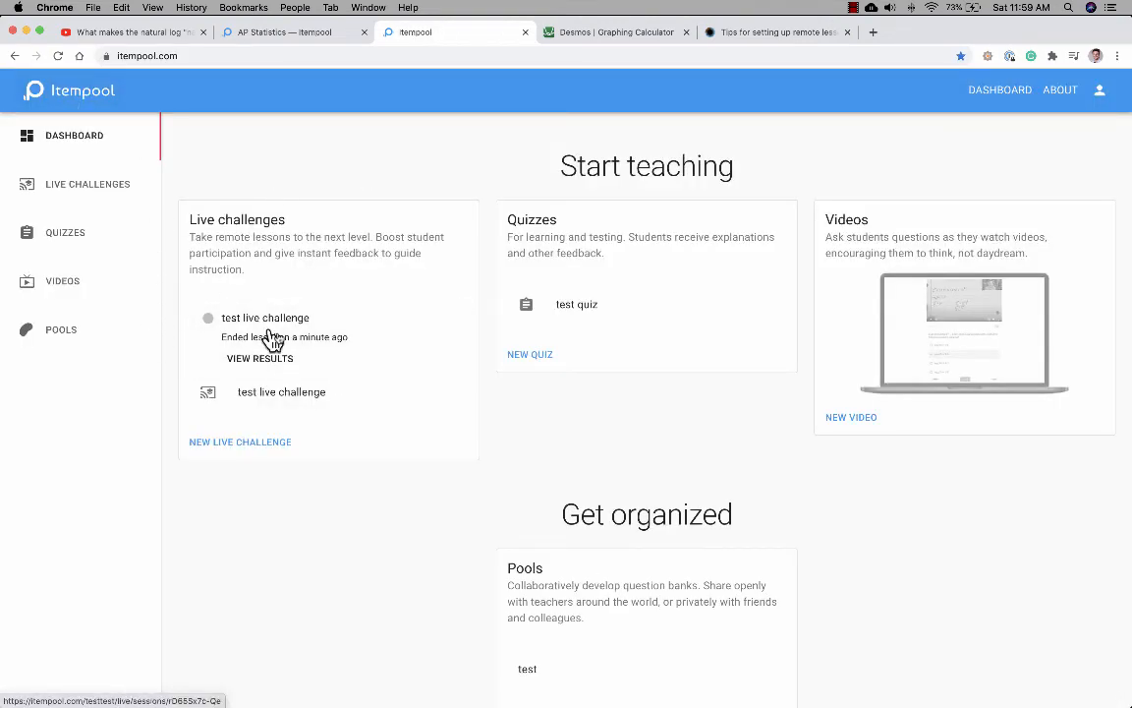
pyautogui.scroll(-2, 362, 288)
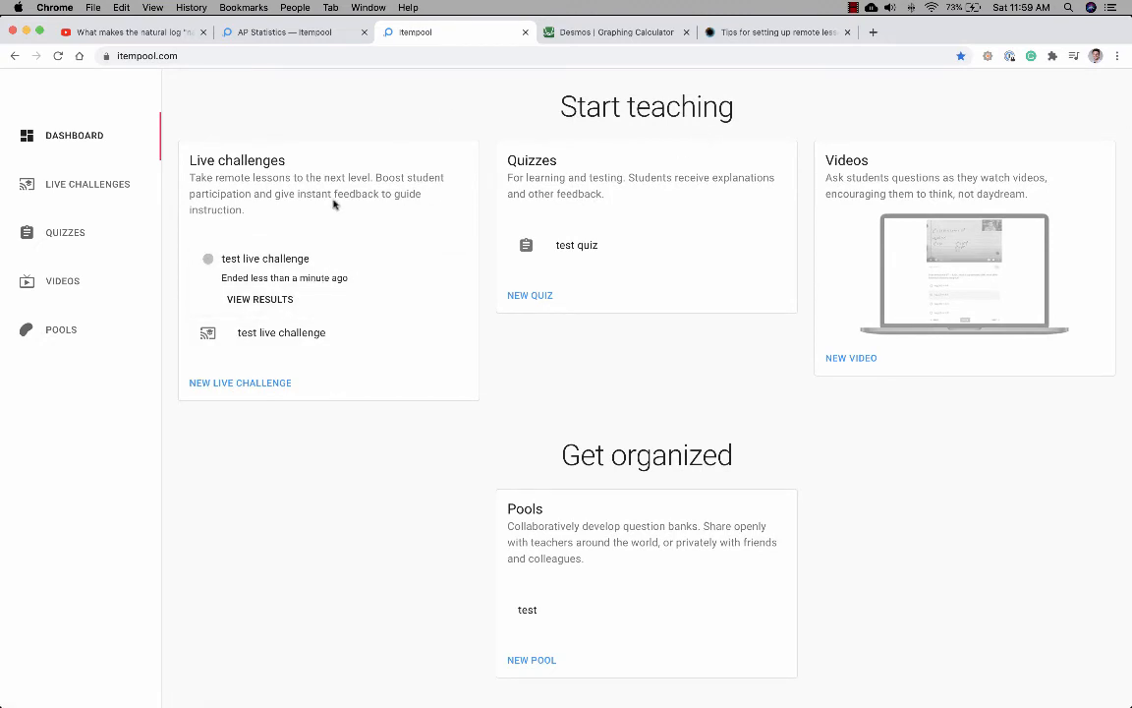
pyautogui.scroll(-2, 384, 360)
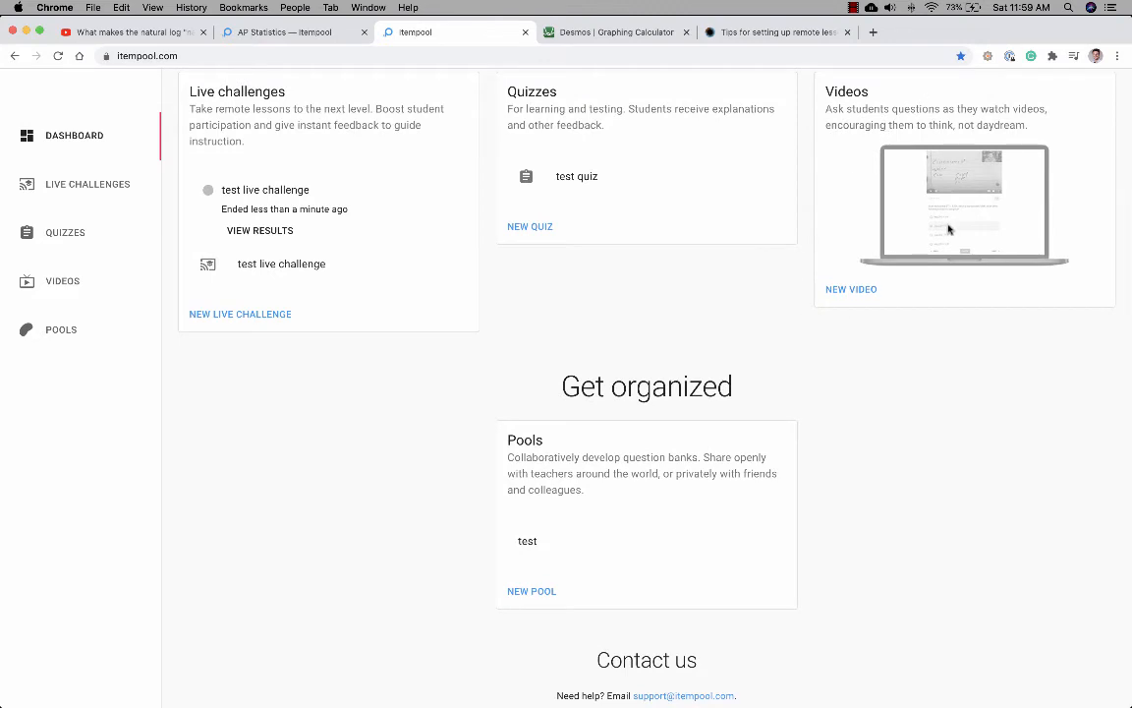
pyautogui.click(531, 546)
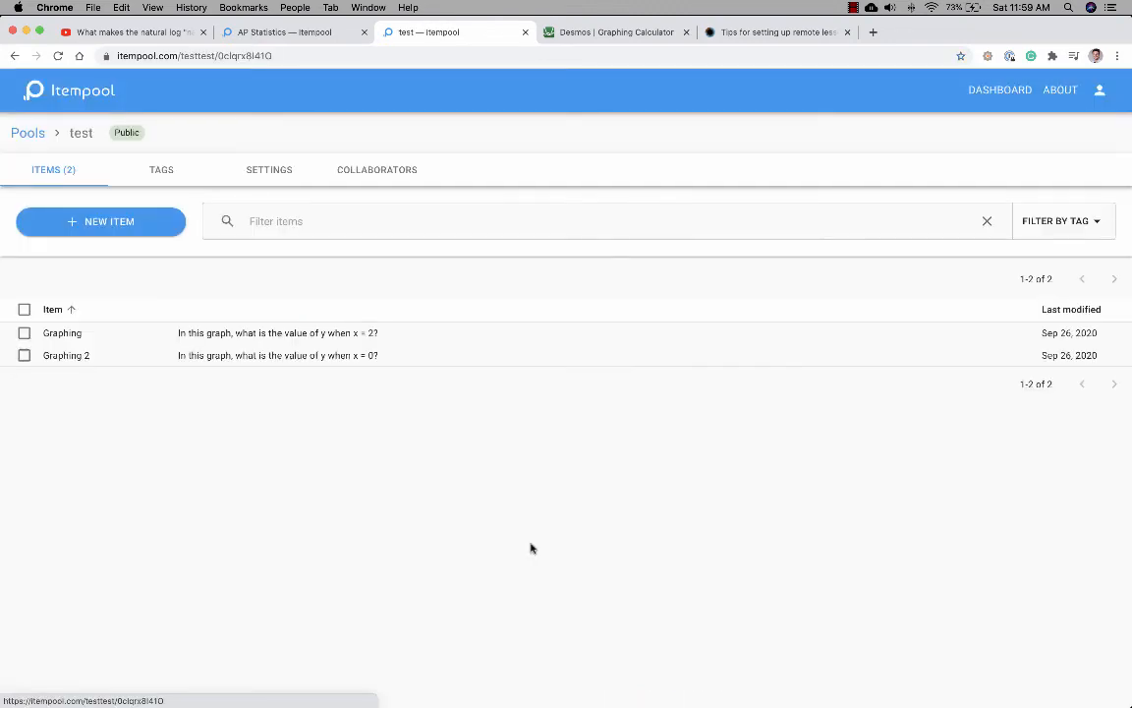
# Select both graphing items in the pool and start adding them to a new video named Test Video.
pyautogui.click(23, 311)
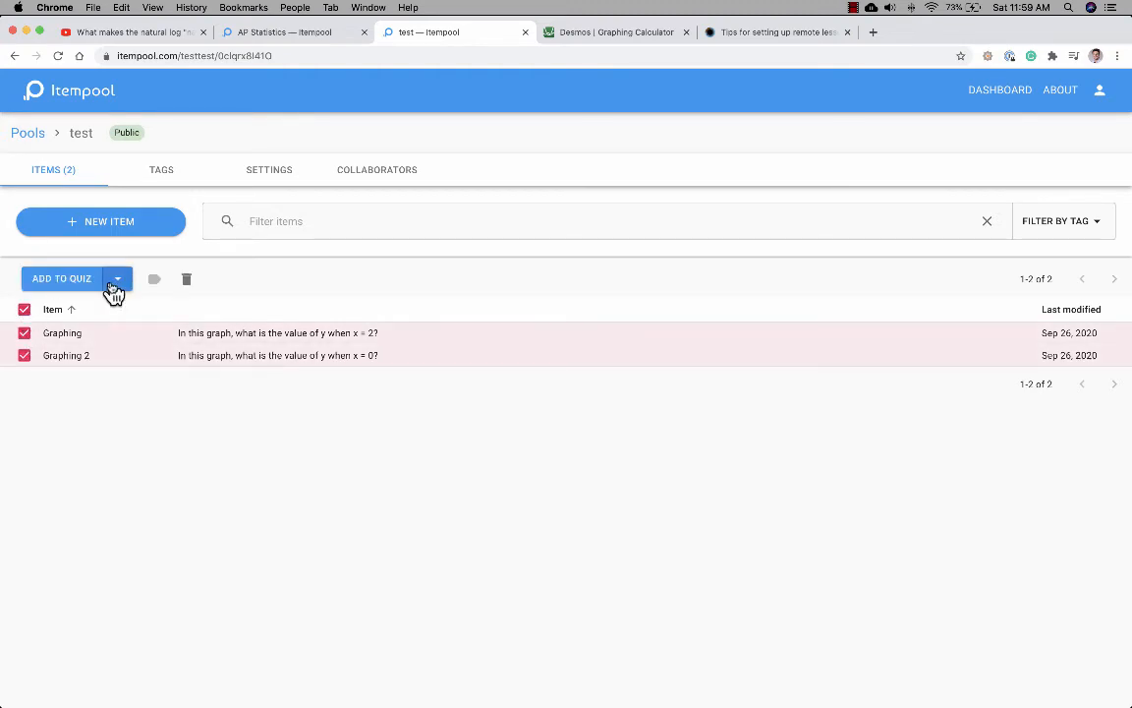
pyautogui.click(116, 282)
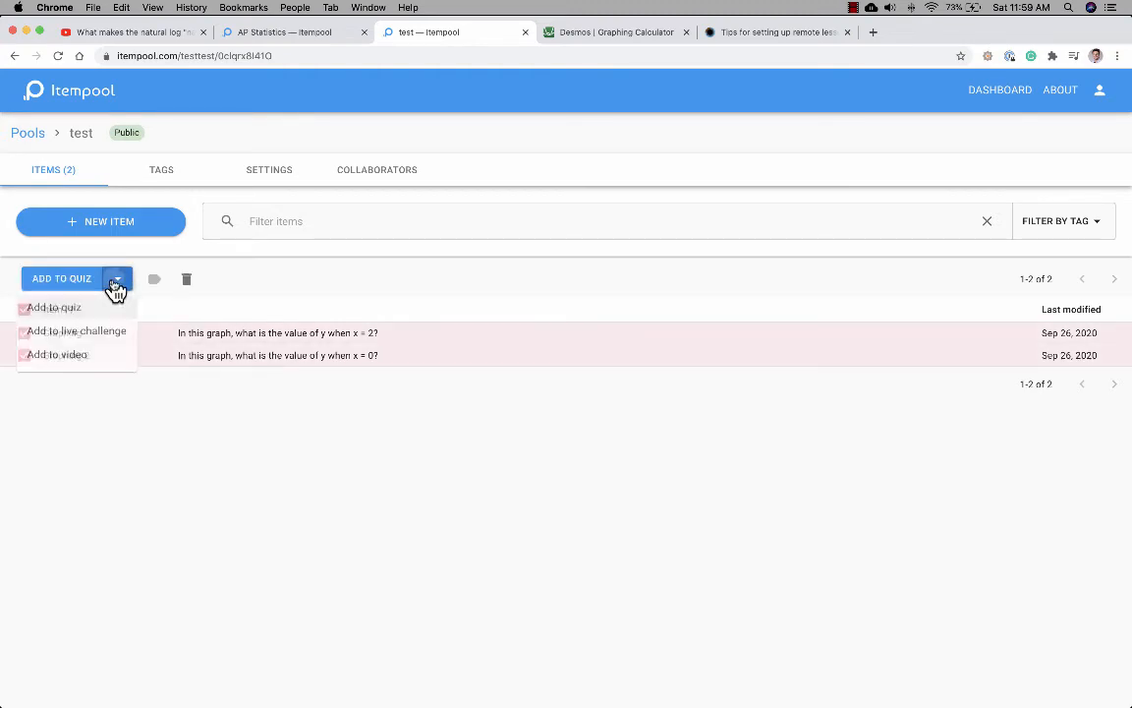
pyautogui.click(95, 358)
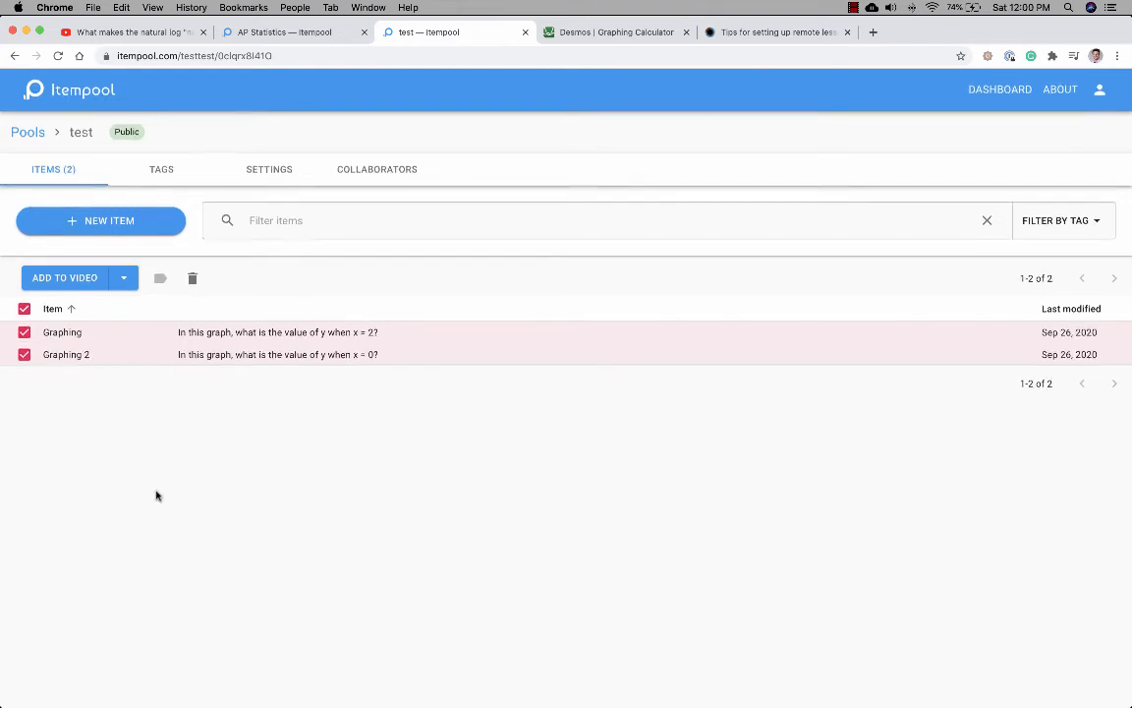
pyautogui.click(76, 282)
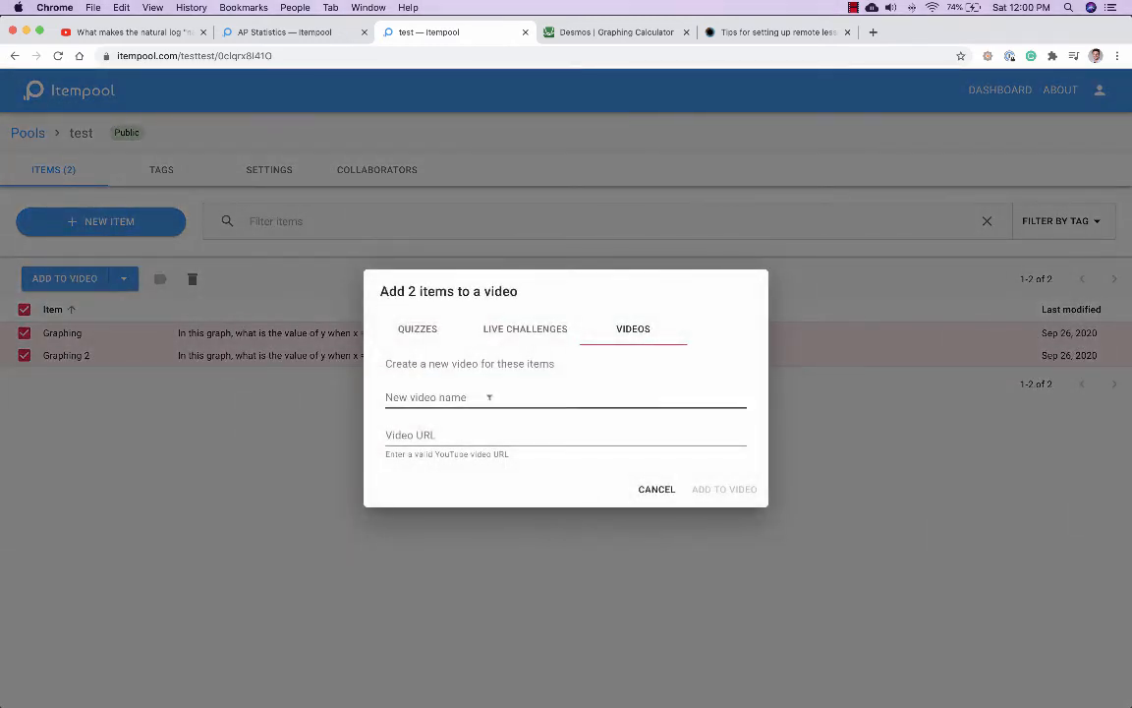
pyautogui.click(489, 396)
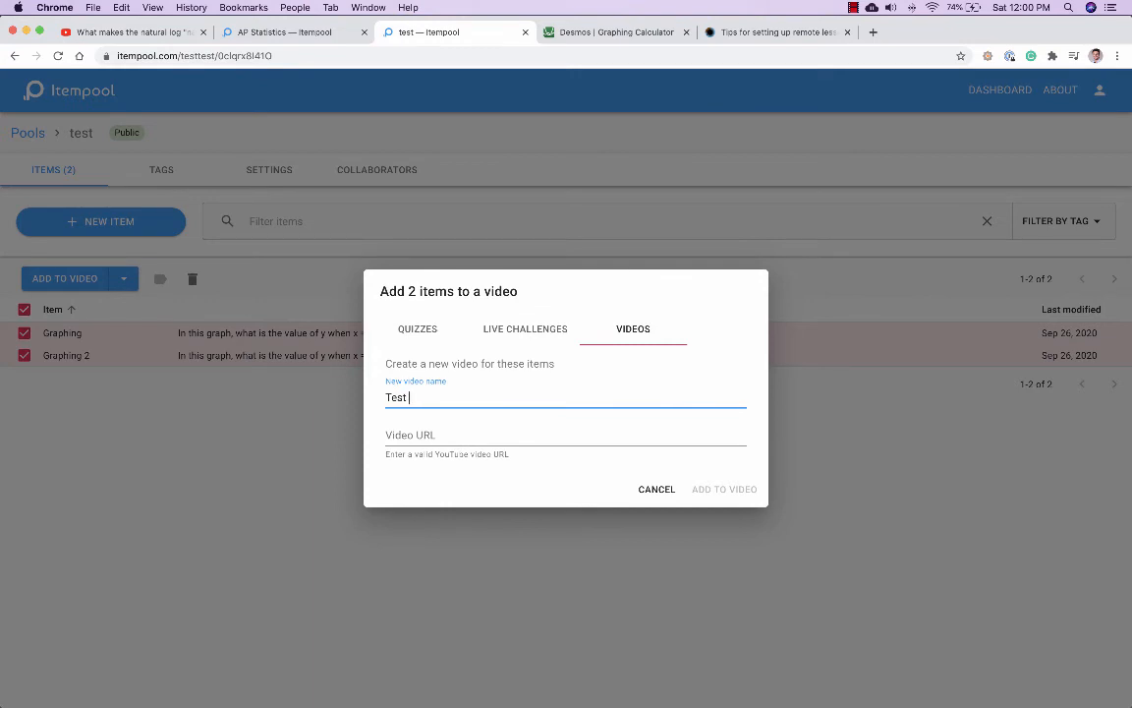
pyautogui.press('Tab')
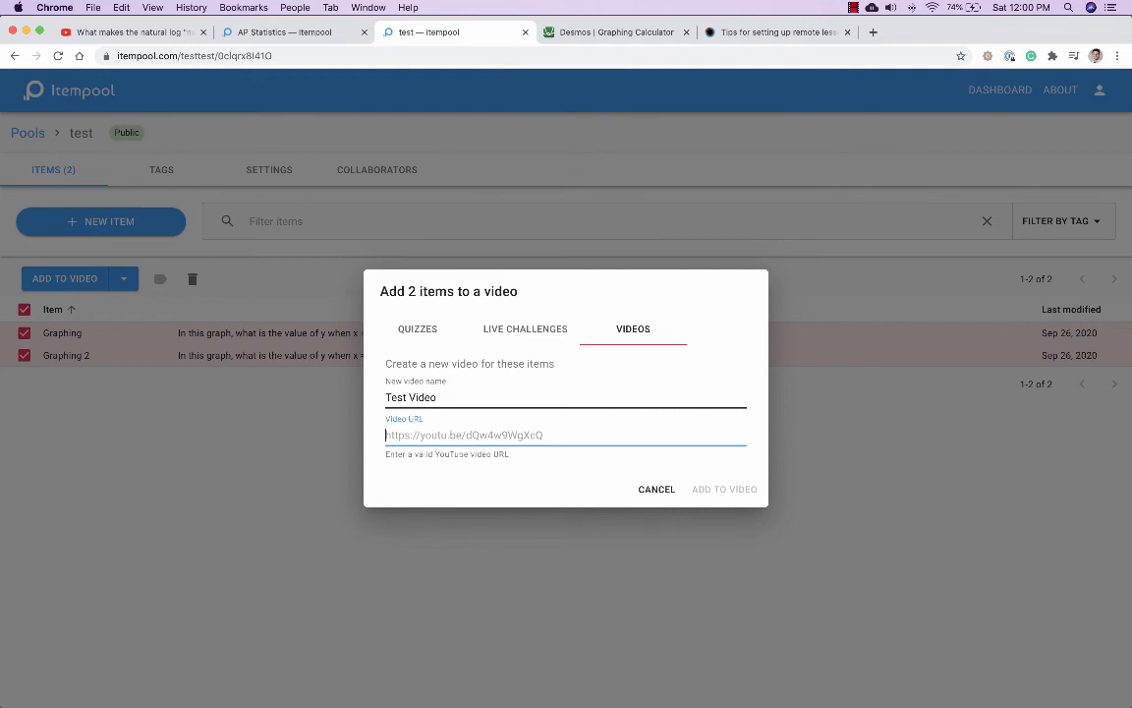
# Copy the URL of the Lockdown math ep. 7 YouTube video, enter it as the video URL and add both items to Test Video.
pyautogui.click(93, 32)
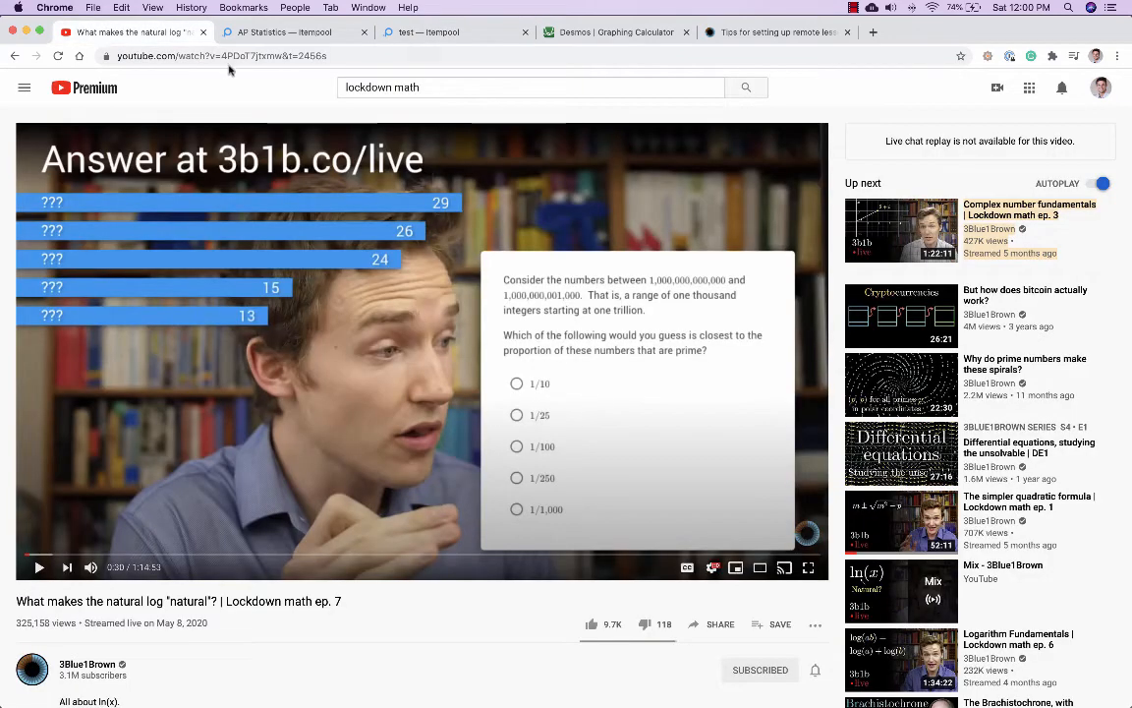
pyautogui.click(225, 56)
pyautogui.press('super+c')
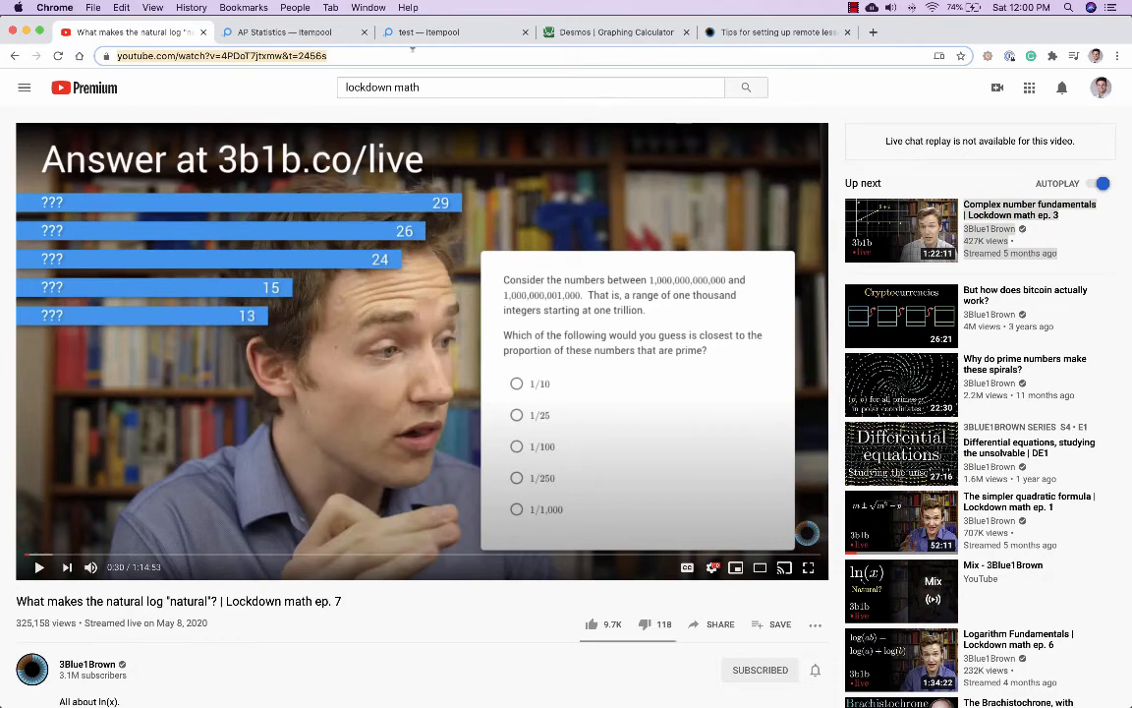
pyautogui.click(440, 35)
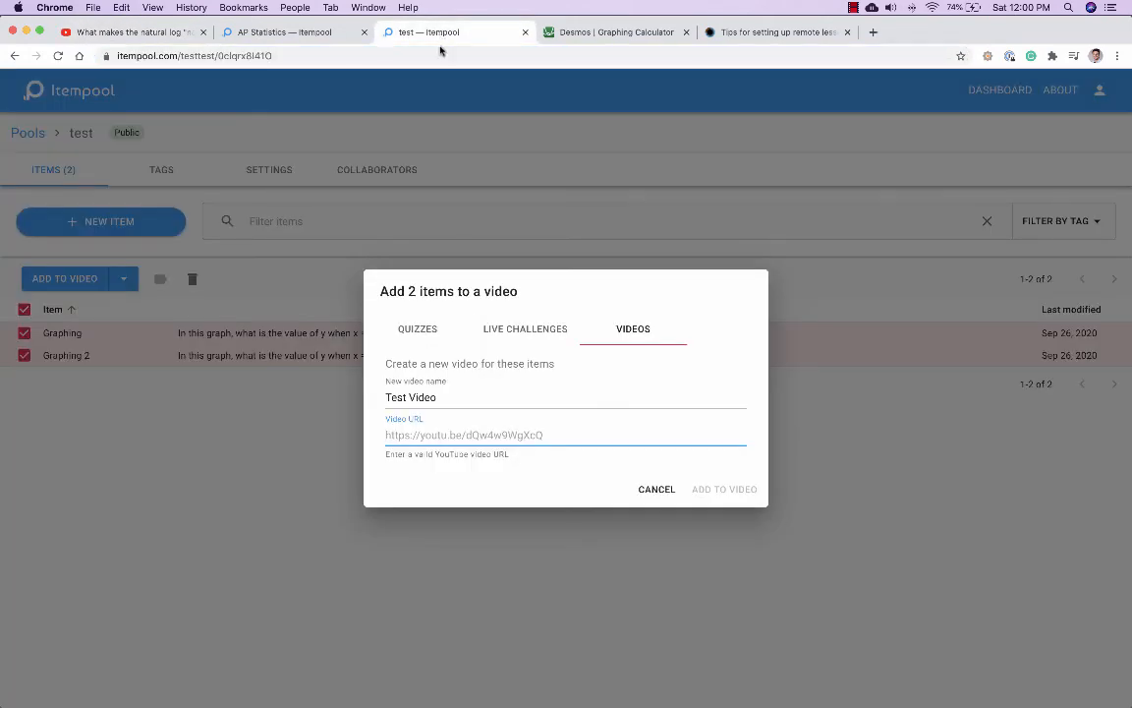
pyautogui.press('super+v')
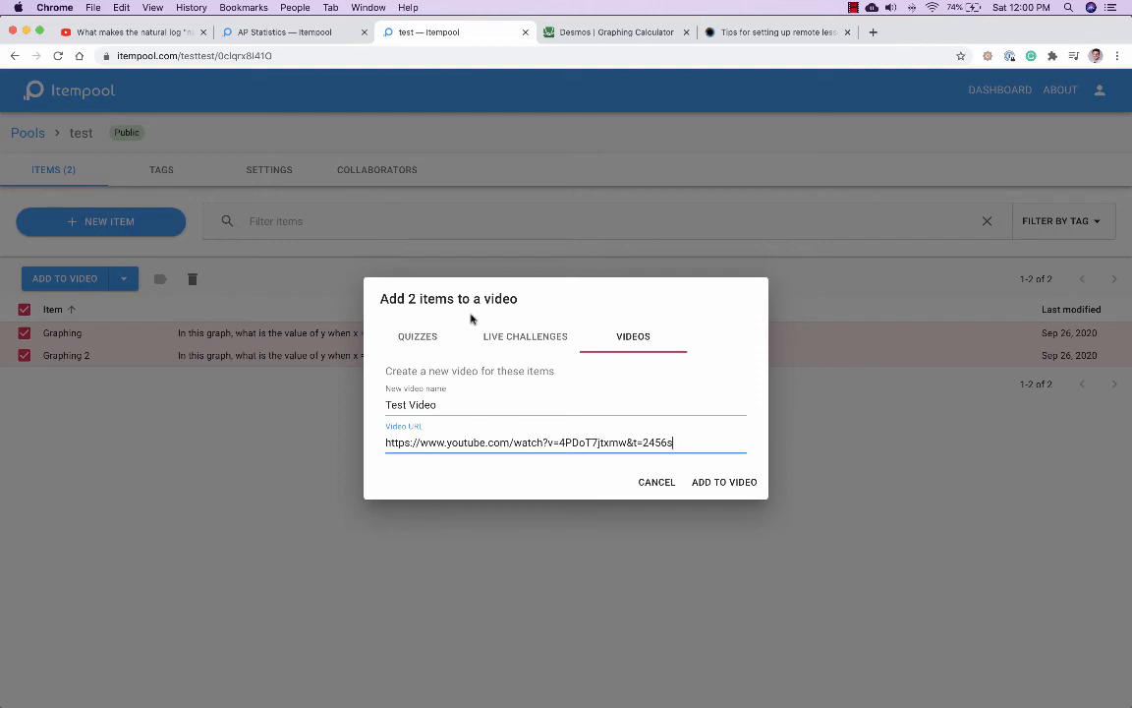
pyautogui.click(724, 484)
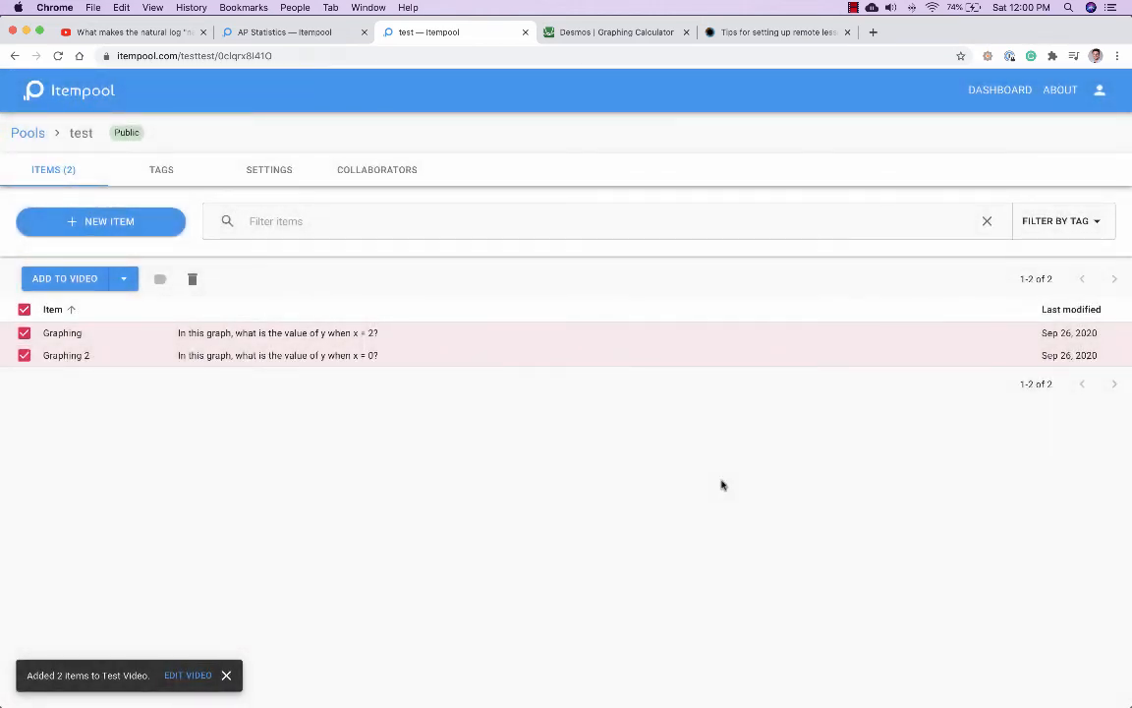
# Open Test Video for editing, move the first question's marker slightly further along the video timeline and save the change.
pyautogui.click(184, 676)
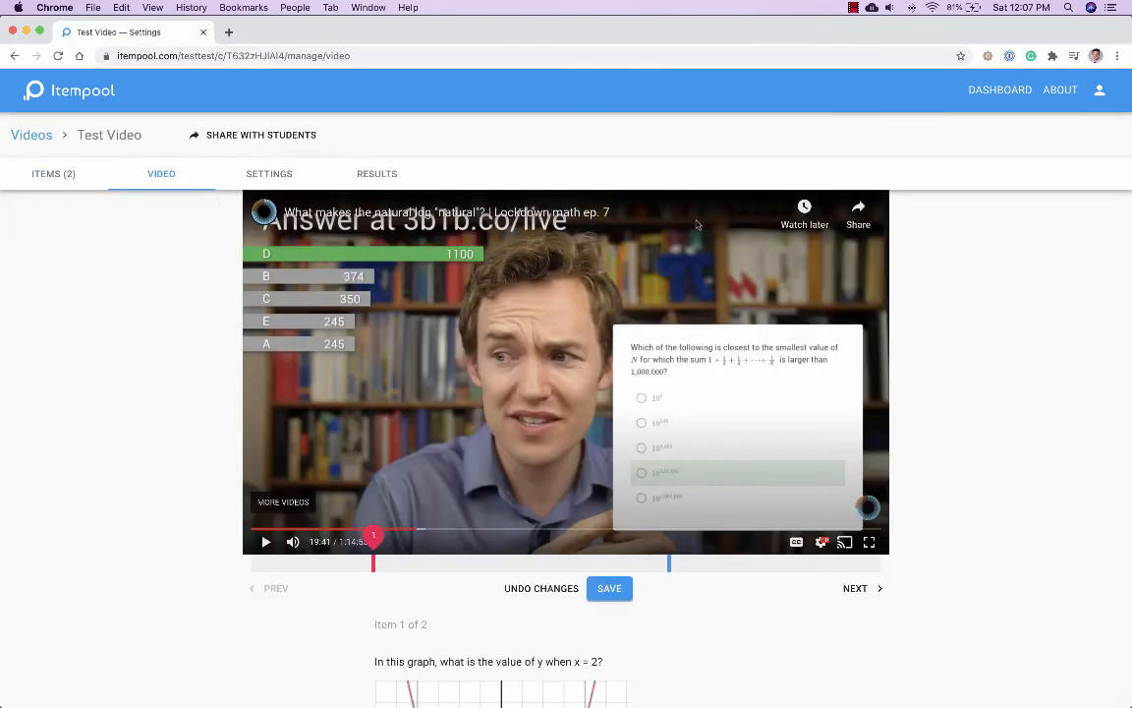
pyautogui.scroll(-3, 540, 344)
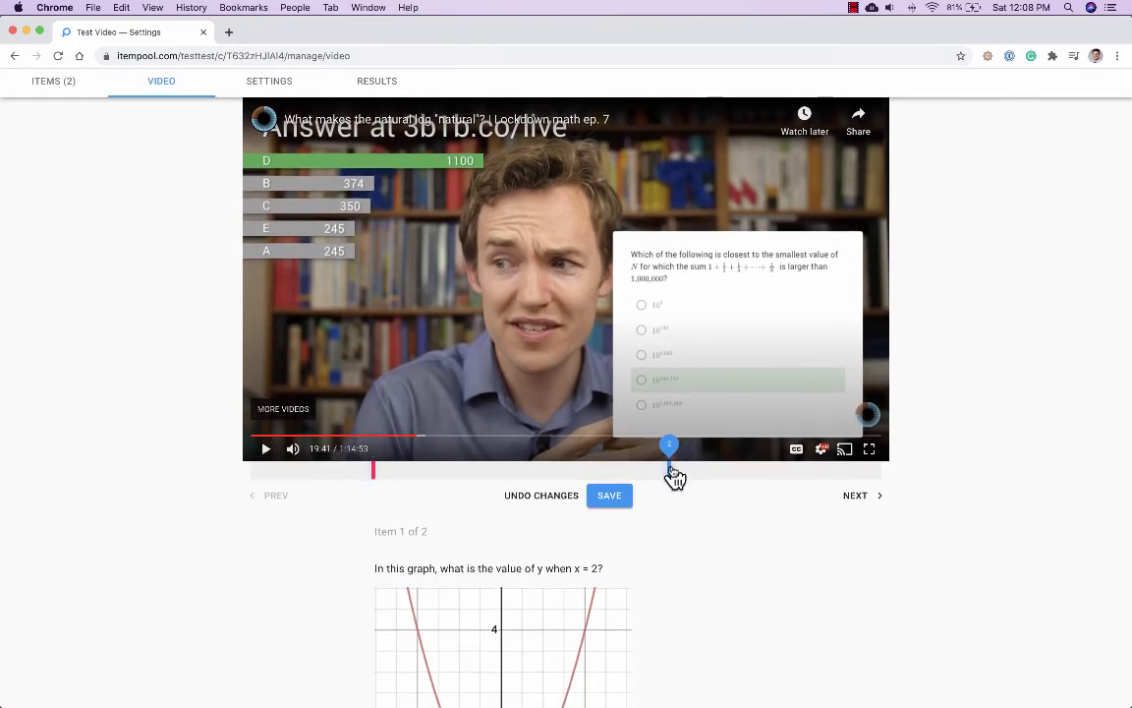
pyautogui.scroll(-1, 675, 479)
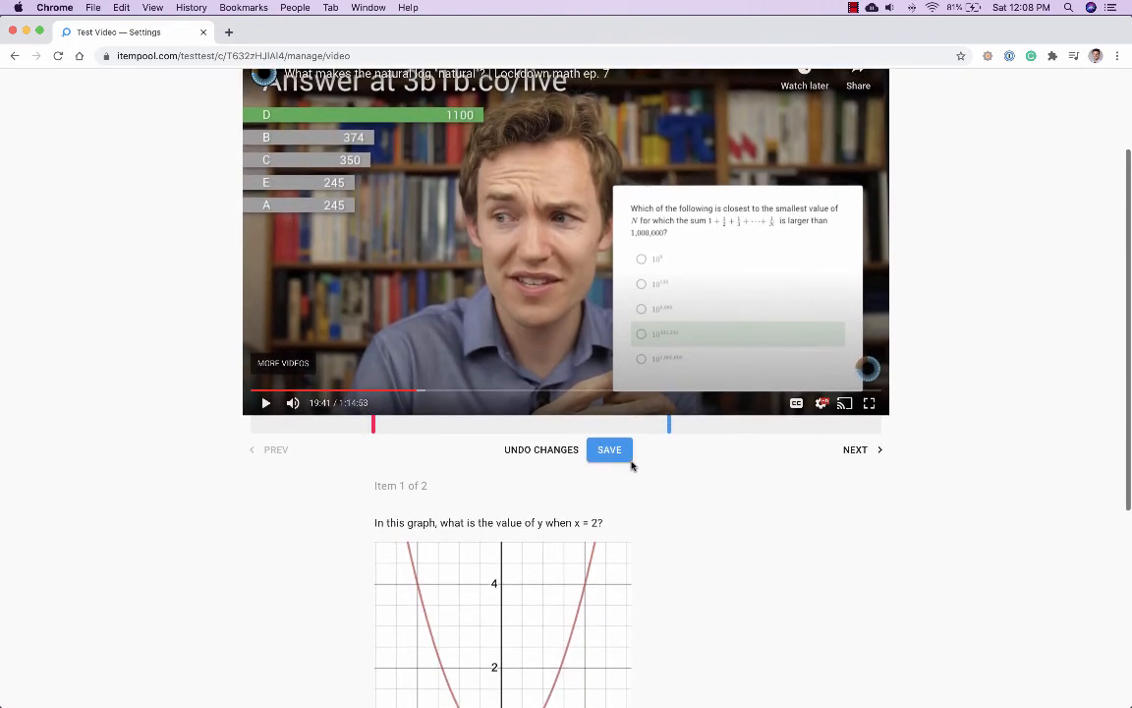
pyautogui.moveTo(374, 443)
pyautogui.mouseDown()
pyautogui.moveTo(407, 447)
pyautogui.moveTo(391, 447)
pyautogui.mouseUp()
pyautogui.scroll(2, 740, 447)
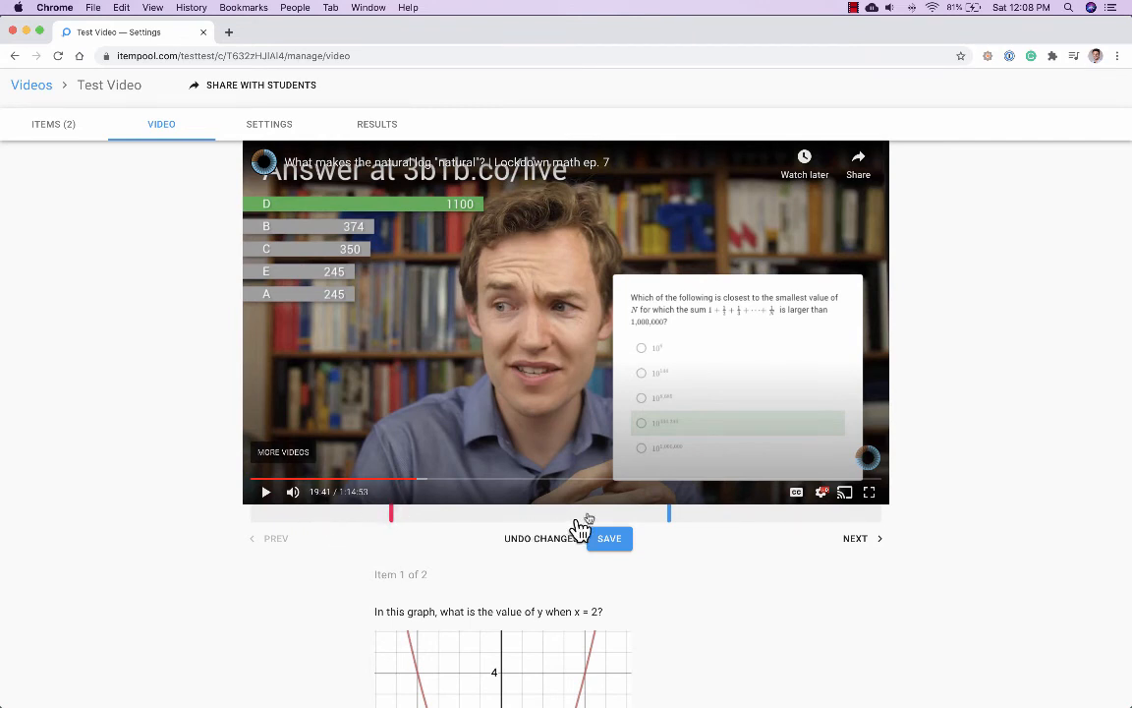
pyautogui.click(610, 542)
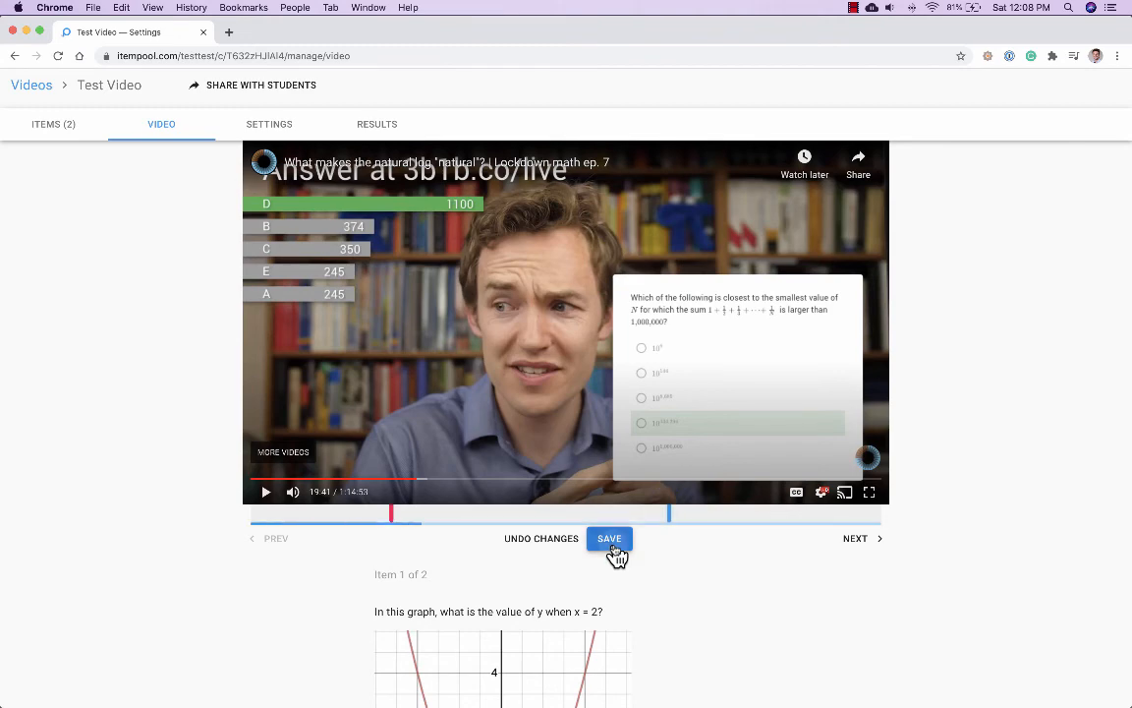
# Copy Test Video's student share link and open it in a new incognito Chrome window.
pyautogui.scroll(1, 614, 549)
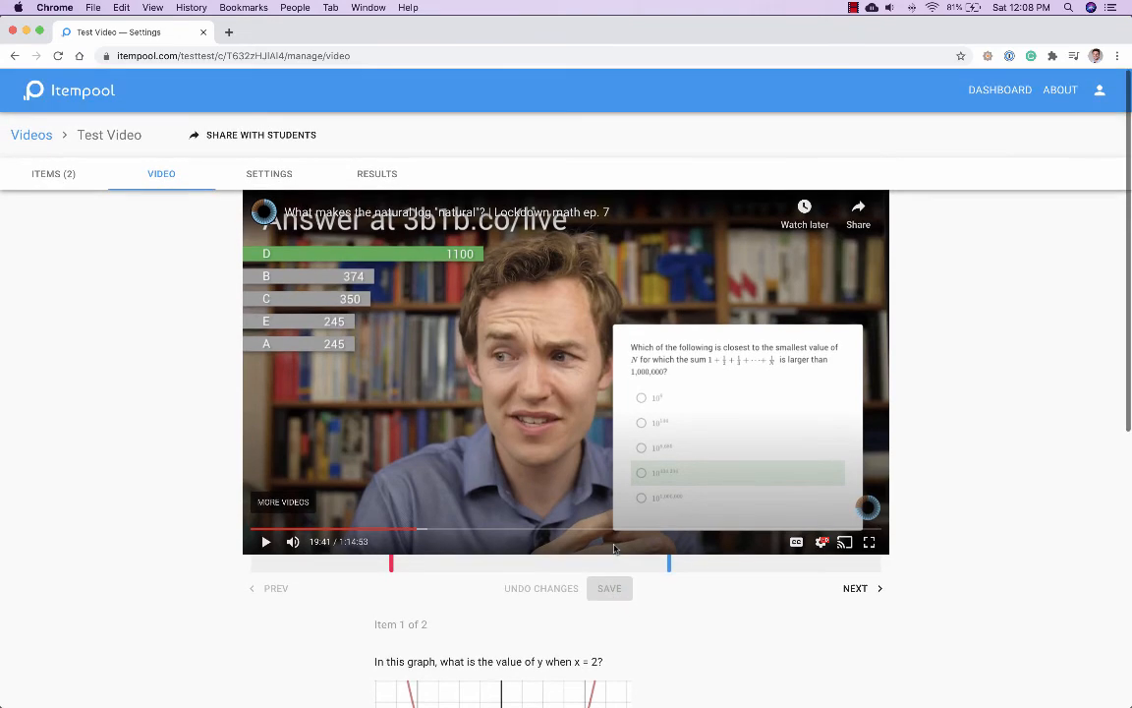
pyautogui.click(300, 134)
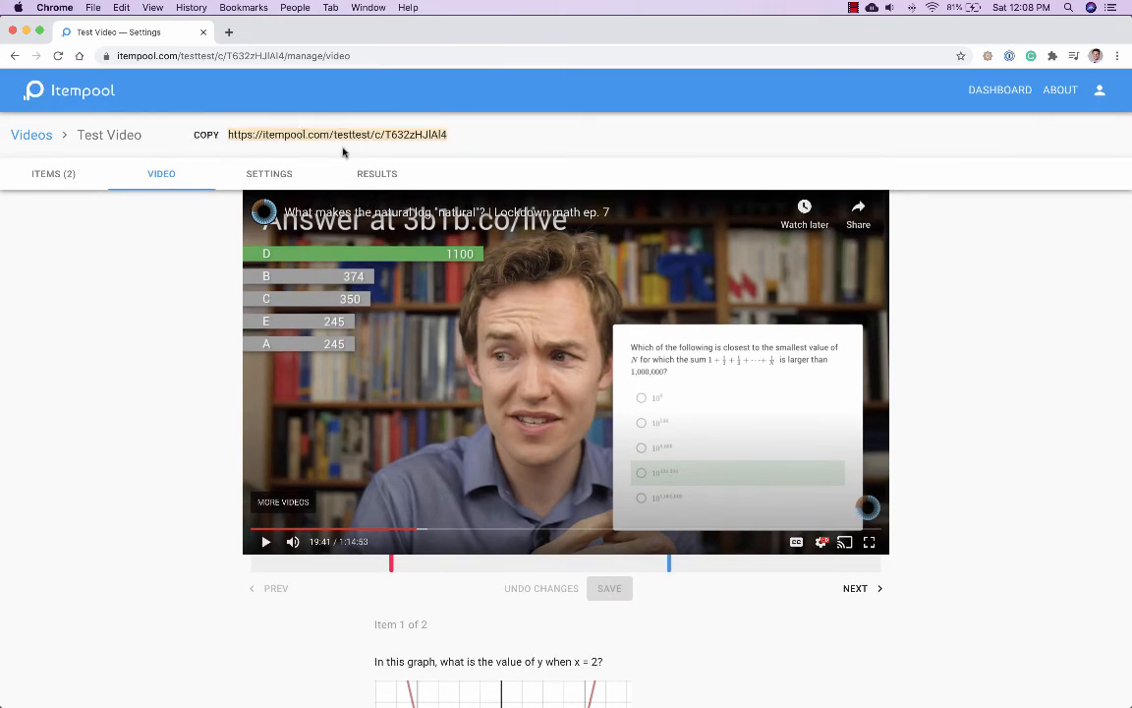
pyautogui.press('super+c')
pyautogui.hotkey('ctrl', 'Up')
pyautogui.click(637, 460)
pyautogui.rightClick(532, 693)
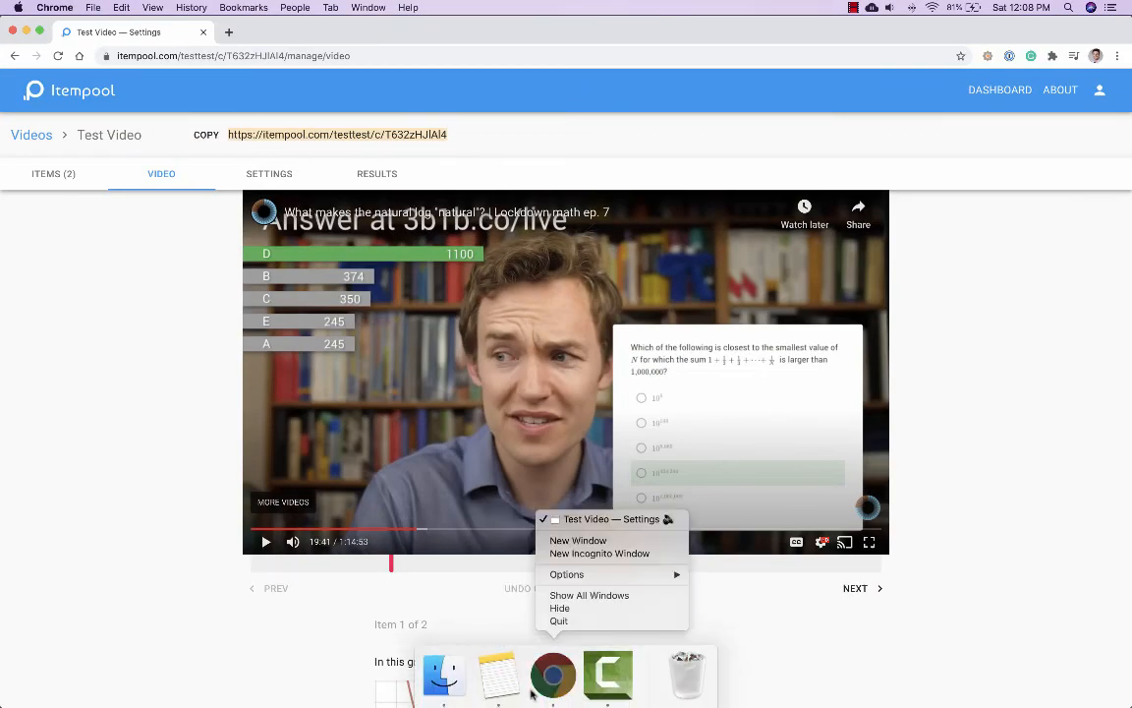
pyautogui.click(587, 553)
pyautogui.press('super+v')
pyautogui.press('Return')
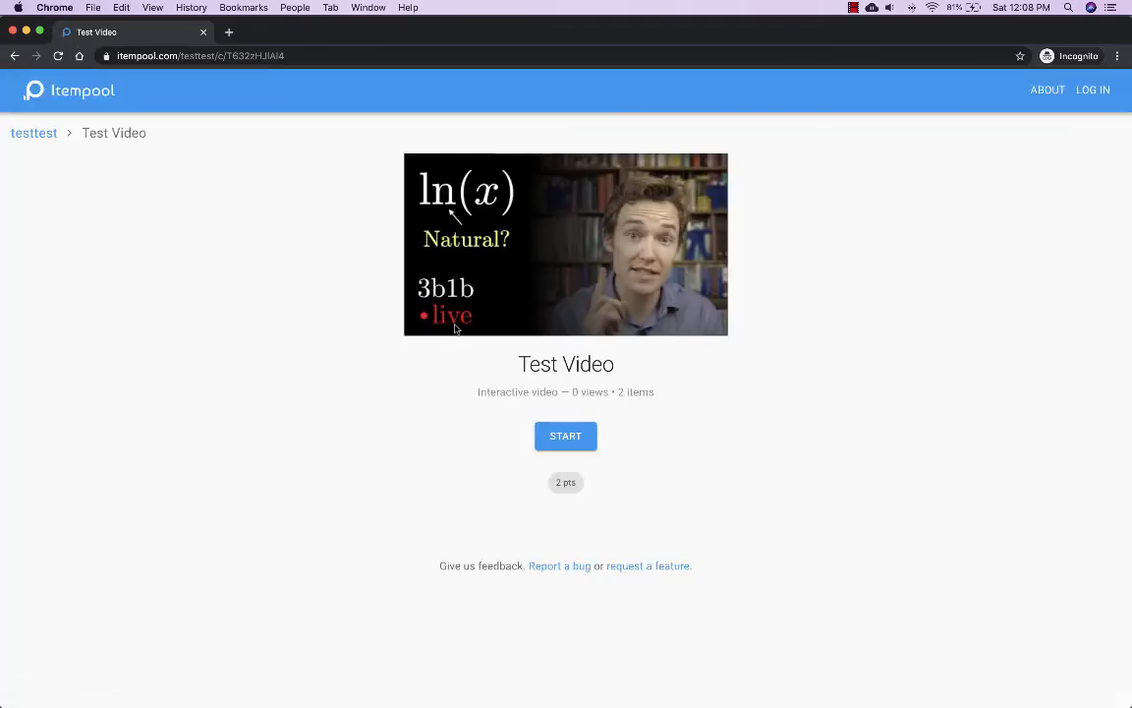
# Start Test Video as a student and skip ahead to about 20:48 and 56:41 to view both embedded graph questions.
pyautogui.click(580, 439)
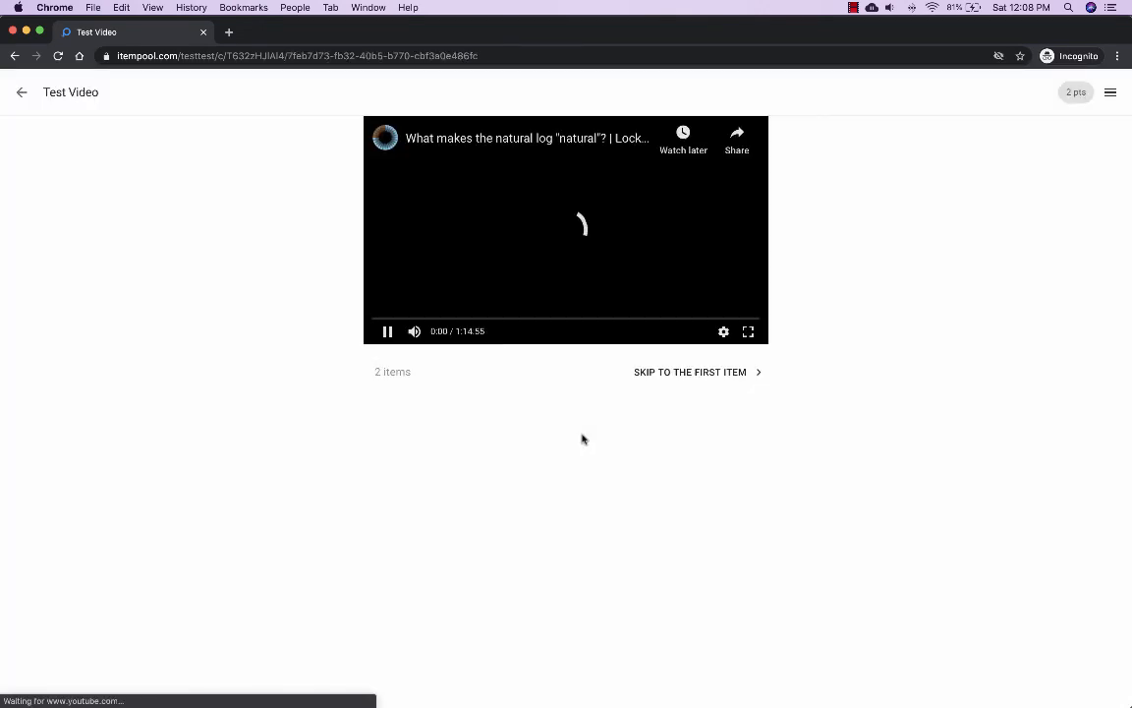
pyautogui.click(422, 318)
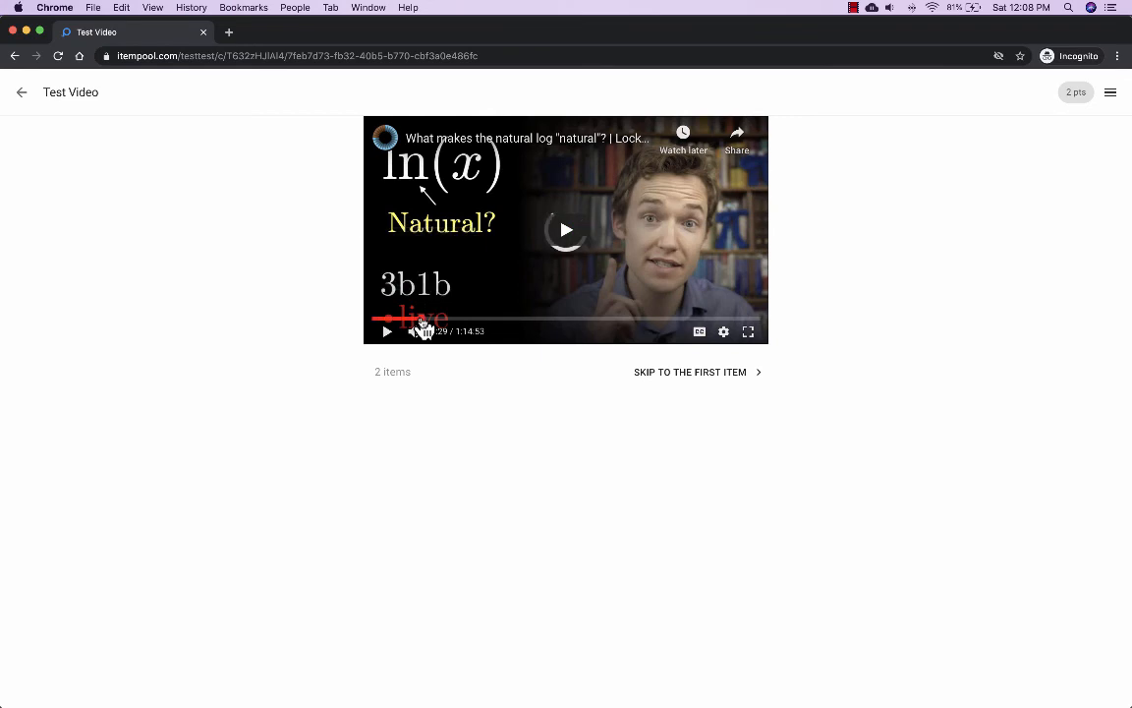
pyautogui.click(481, 320)
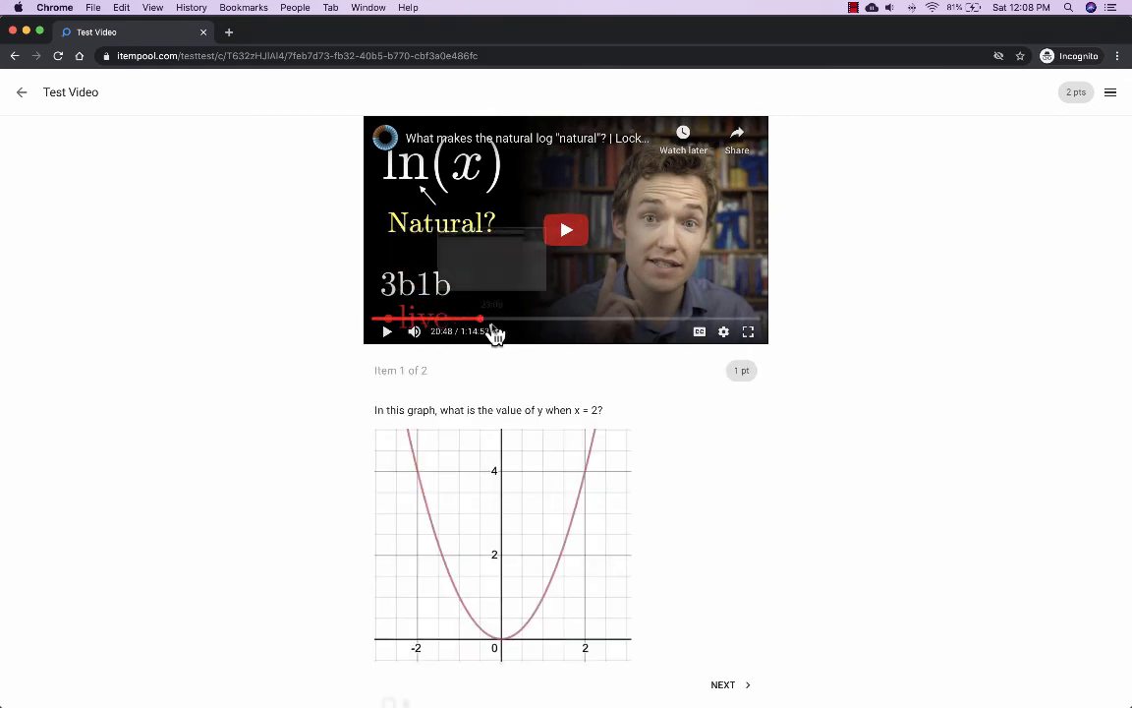
pyautogui.scroll(-5, 481, 587)
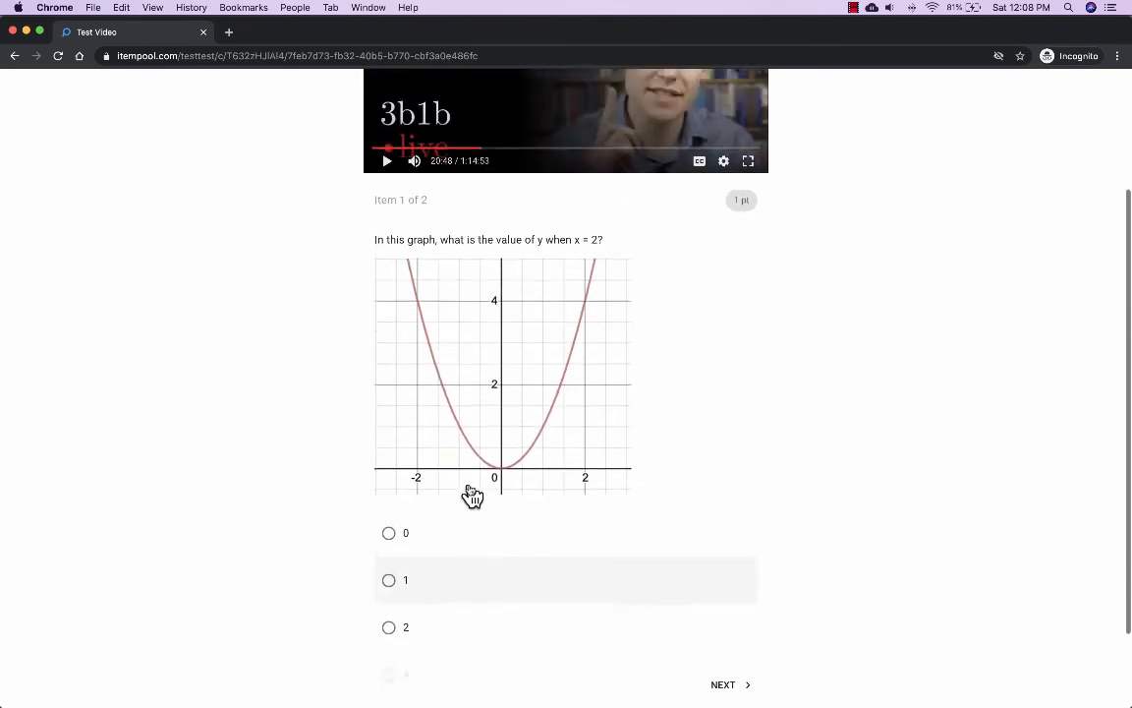
pyautogui.scroll(5, 473, 496)
pyautogui.click(667, 313)
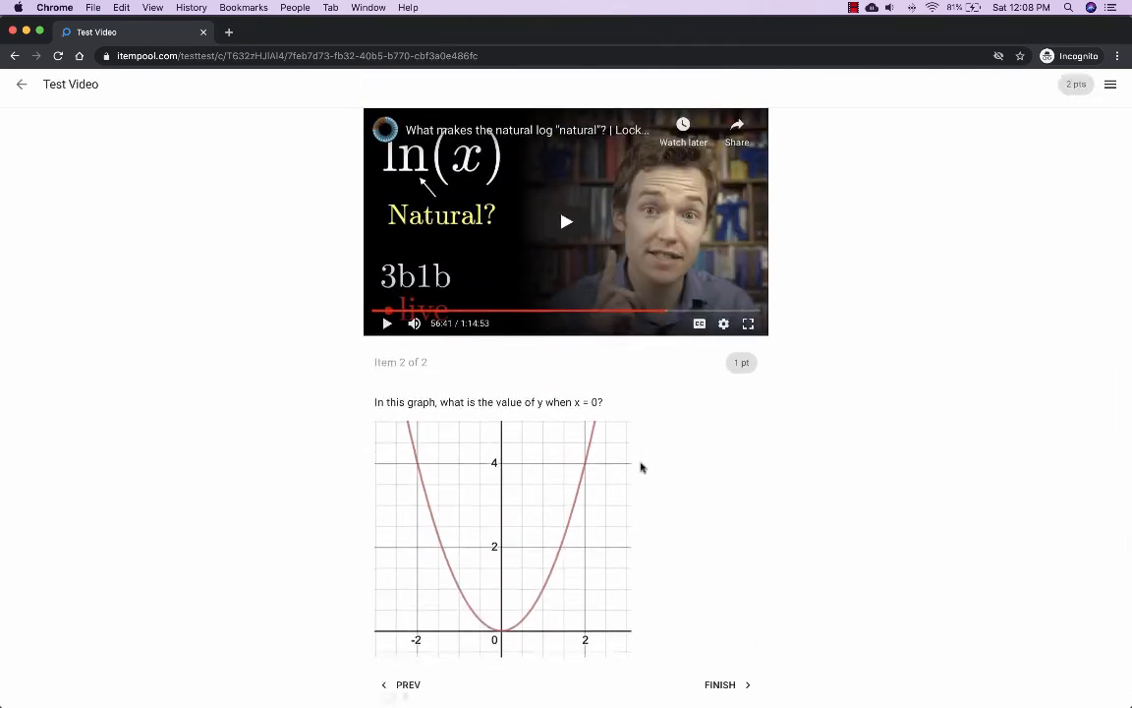
pyautogui.scroll(-5, 640, 466)
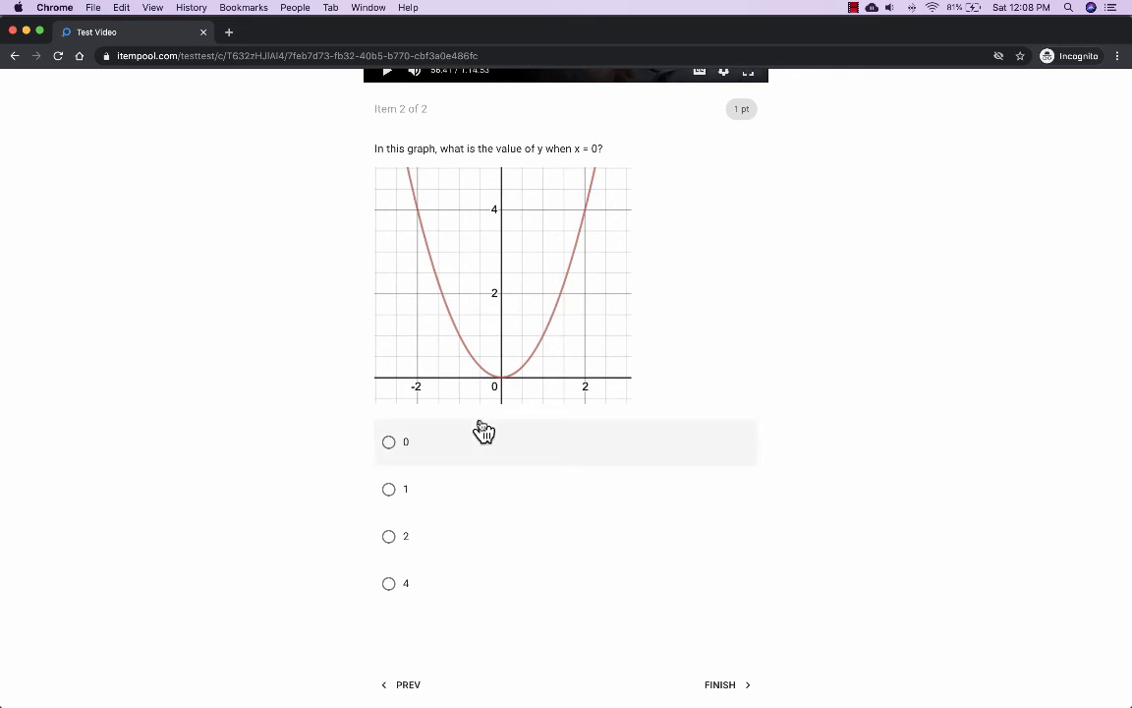
pyautogui.scroll(1, 484, 433)
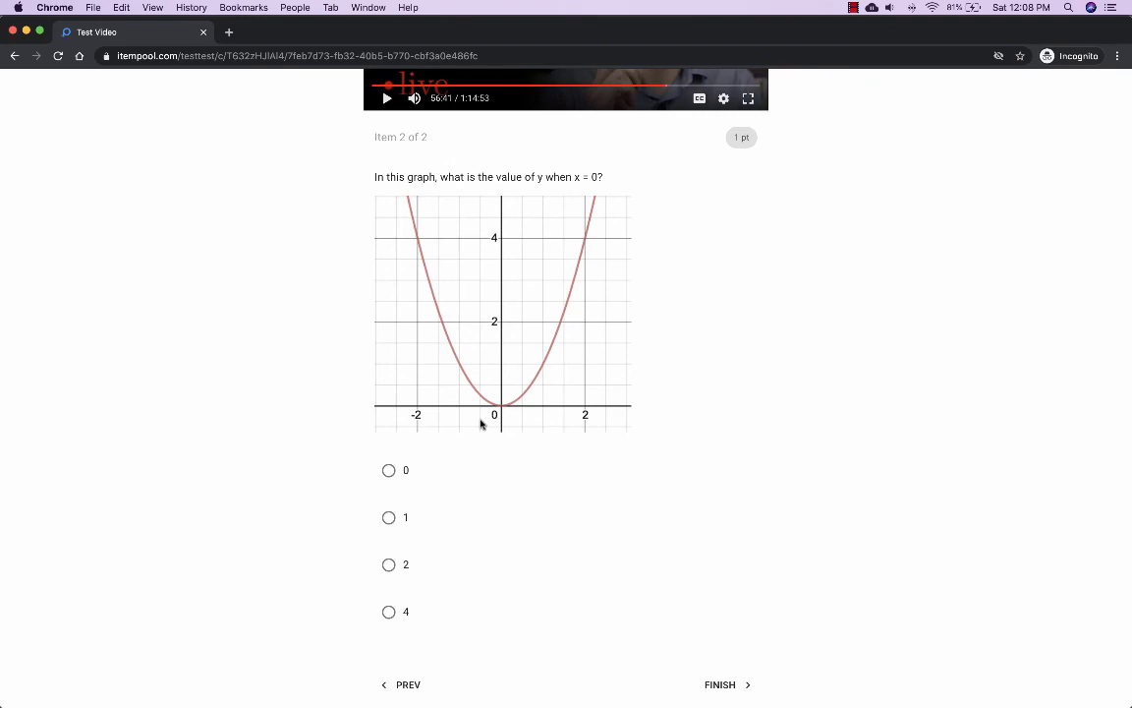
# Switch back to the teacher's Chrome window, return to the Itempool dashboard and look over its live challenges, quizzes, videos and pools.
pyautogui.hotkey('ctrl', 'Up')
pyautogui.click(678, 285)
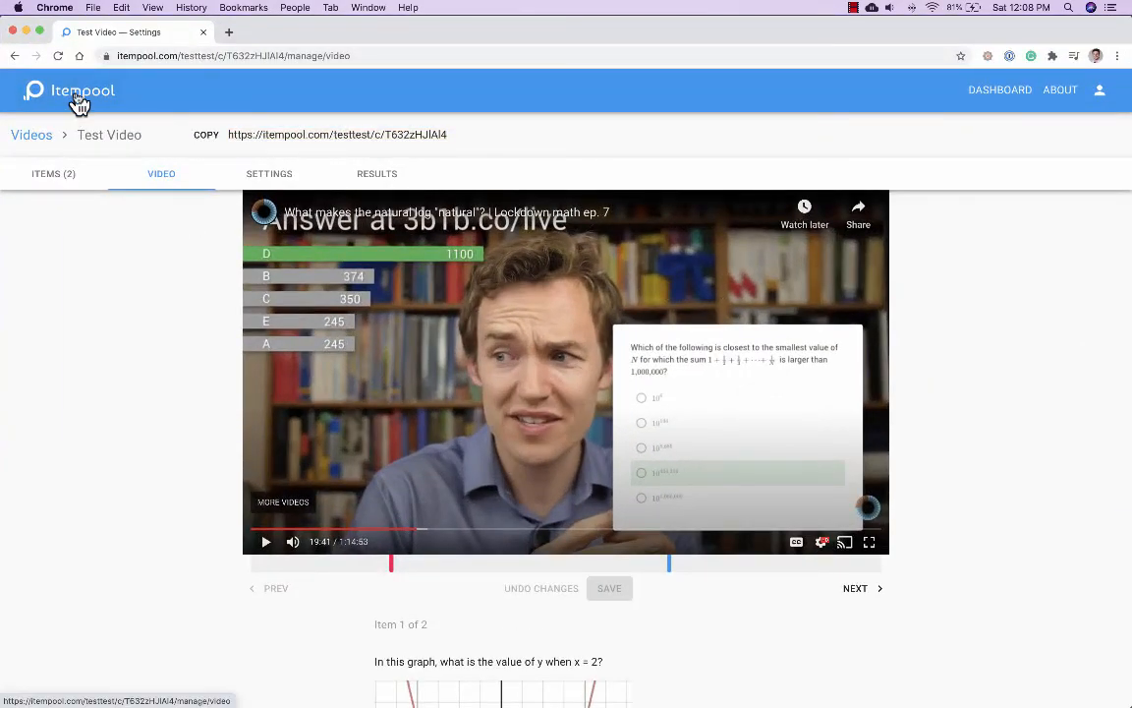
pyautogui.click(76, 99)
pyautogui.scroll(-5, 491, 403)
pyautogui.scroll(3, 510, 328)
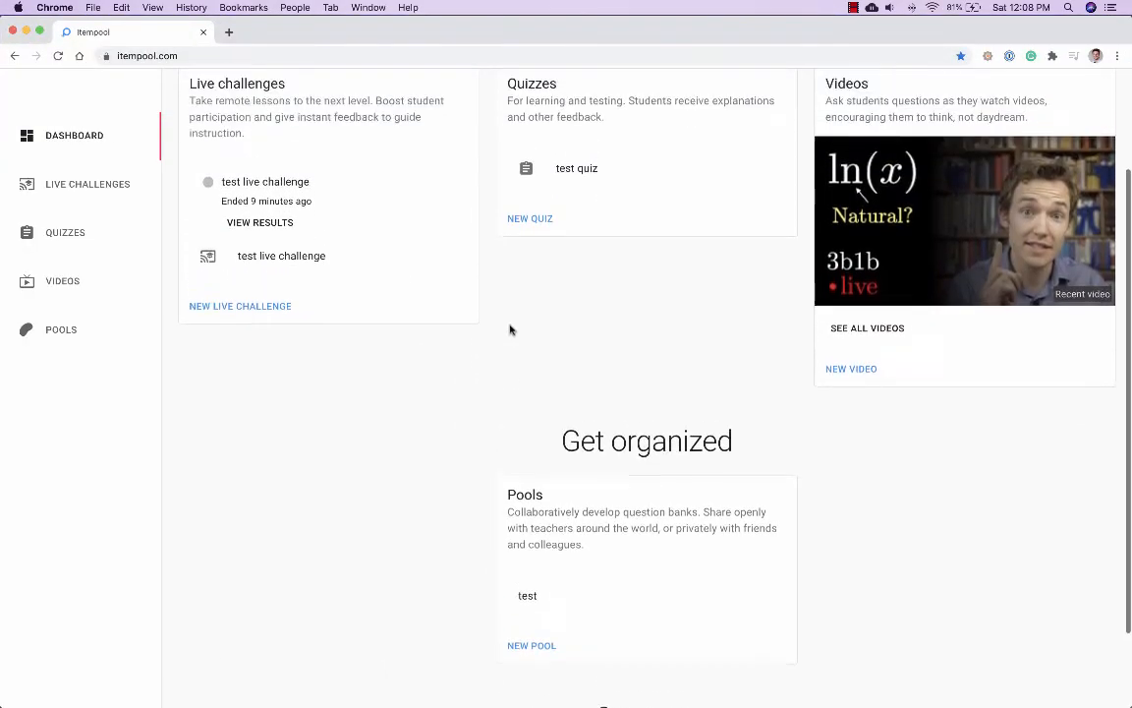
pyautogui.scroll(-2, 503, 350)
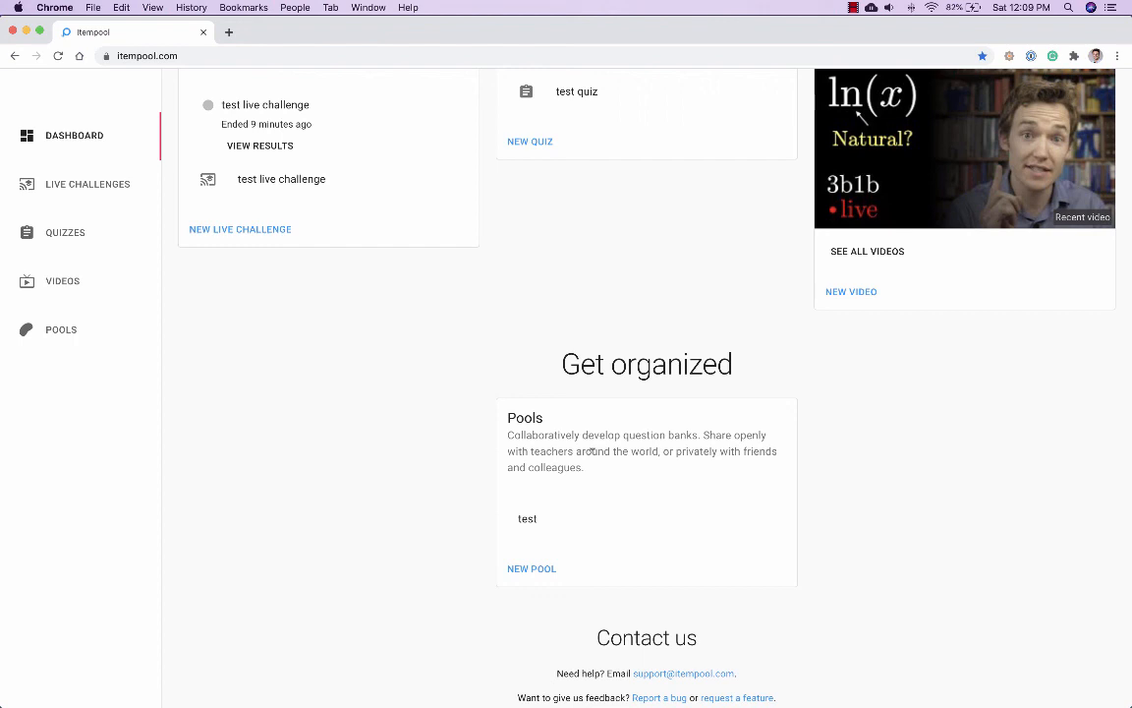
pyautogui.scroll(3, 592, 450)
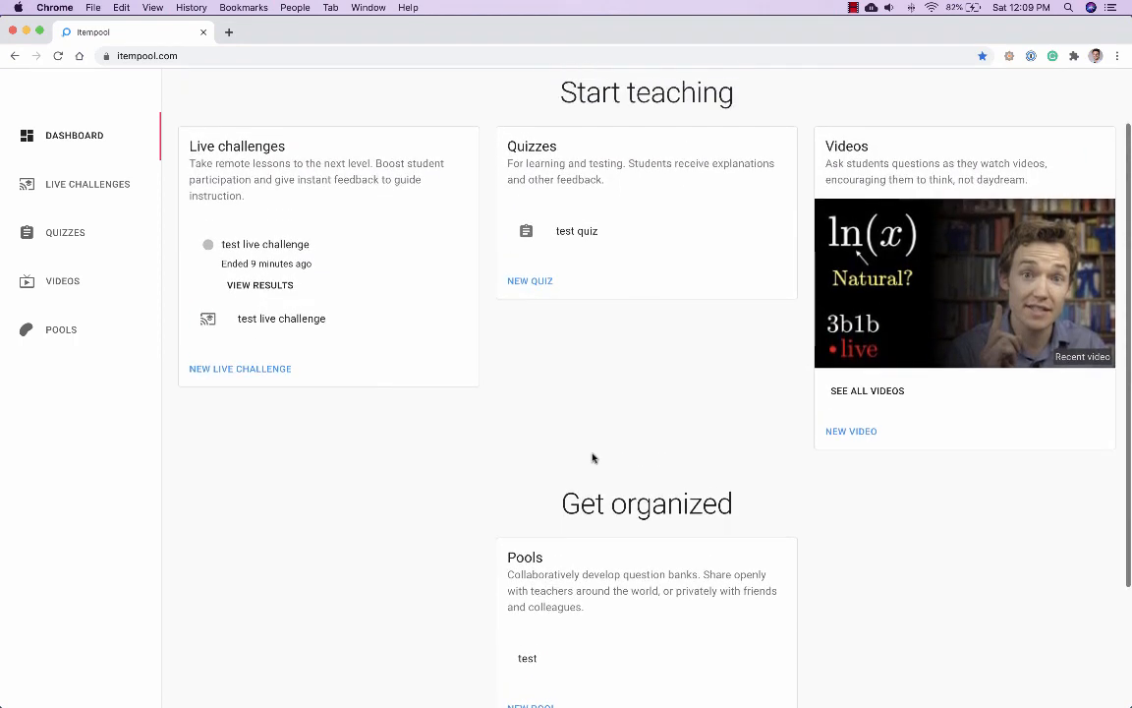